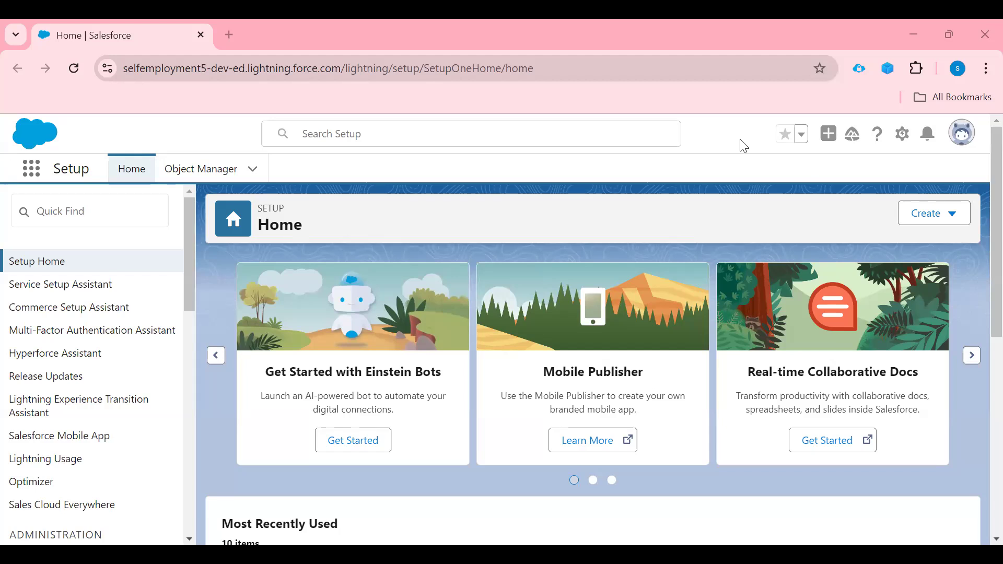
# Launch the My college app from the full app list and open its lectures list
pyautogui.click(32, 168)
pyautogui.click(46, 468)
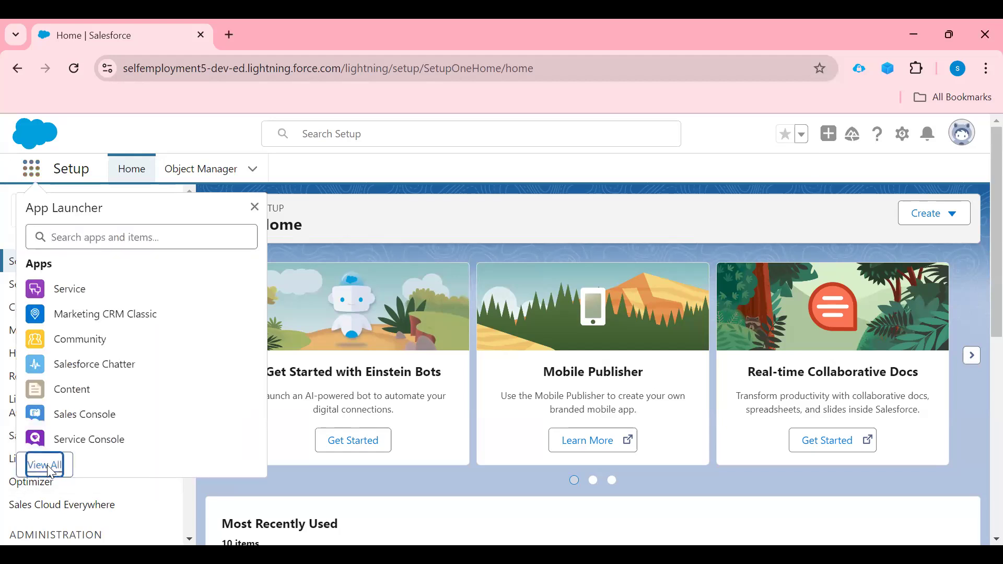
pyautogui.scroll(-10, 497, 383)
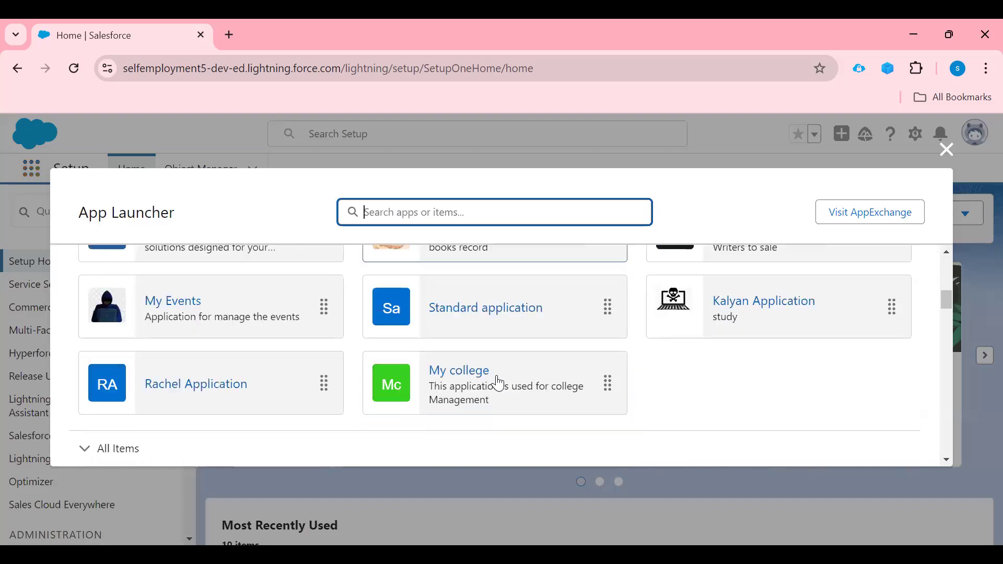
pyautogui.click(468, 376)
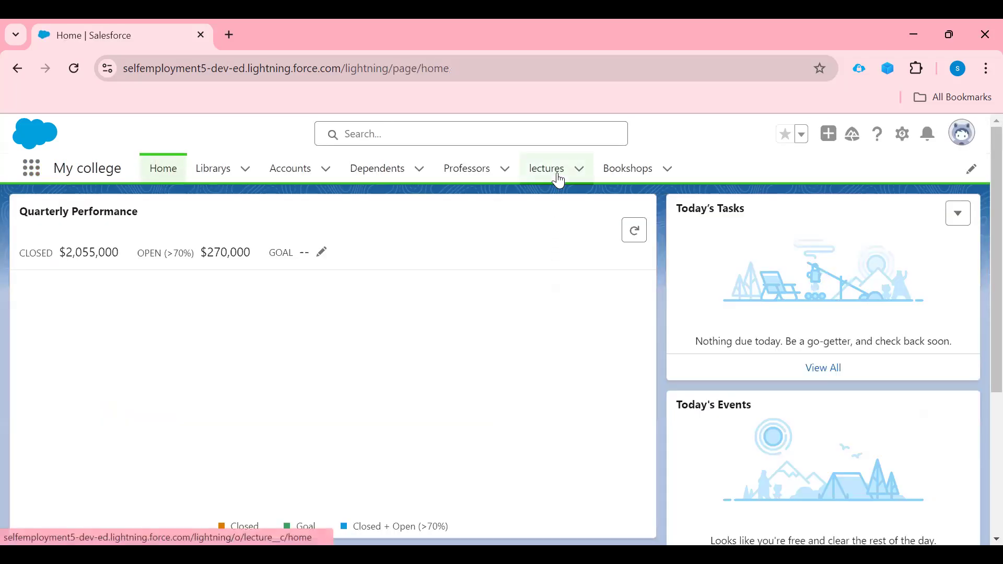
pyautogui.click(547, 169)
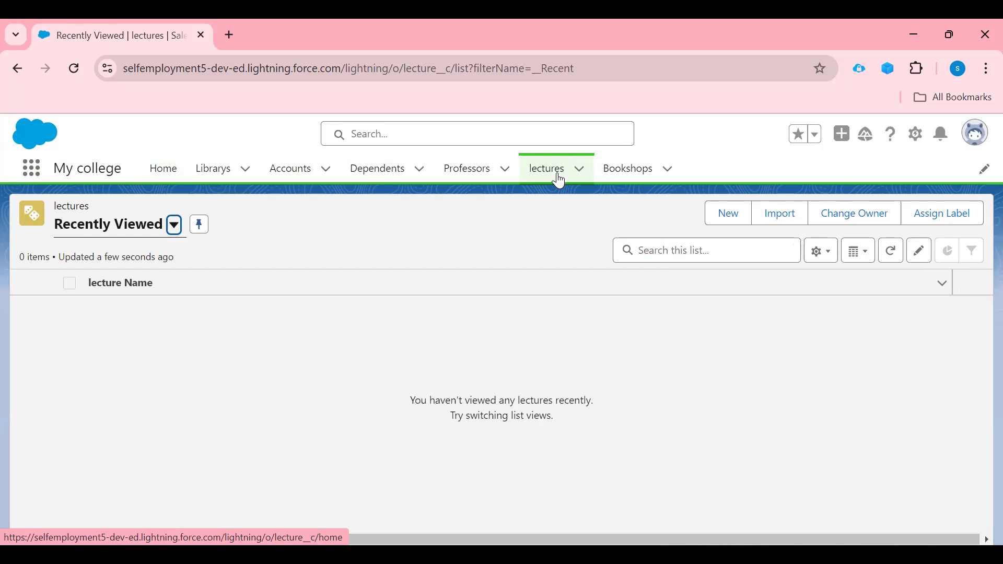
# Examine the fields and Country choices in a new lecture form, and close it without saving
pyautogui.click(727, 212)
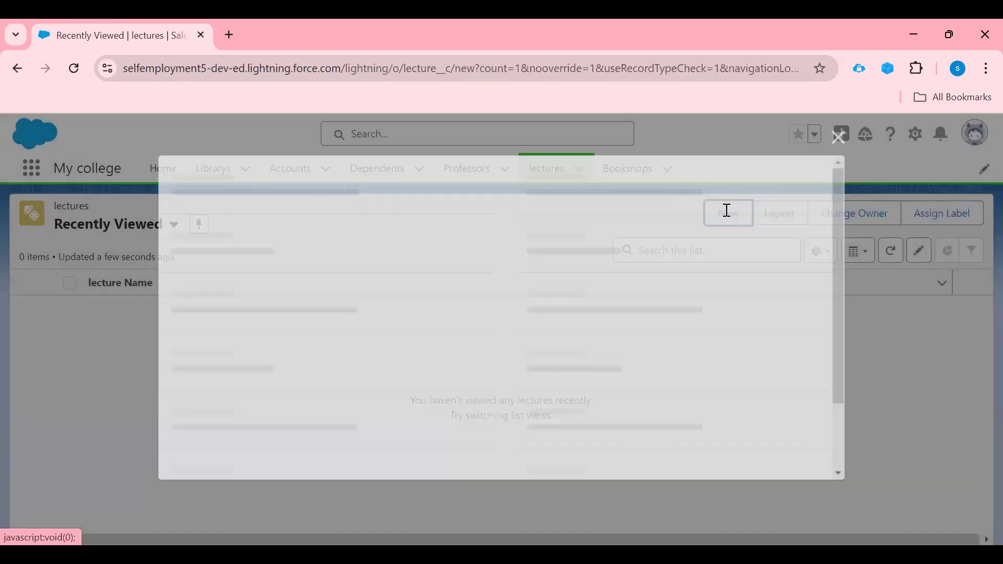
pyautogui.scroll(-1, 433, 355)
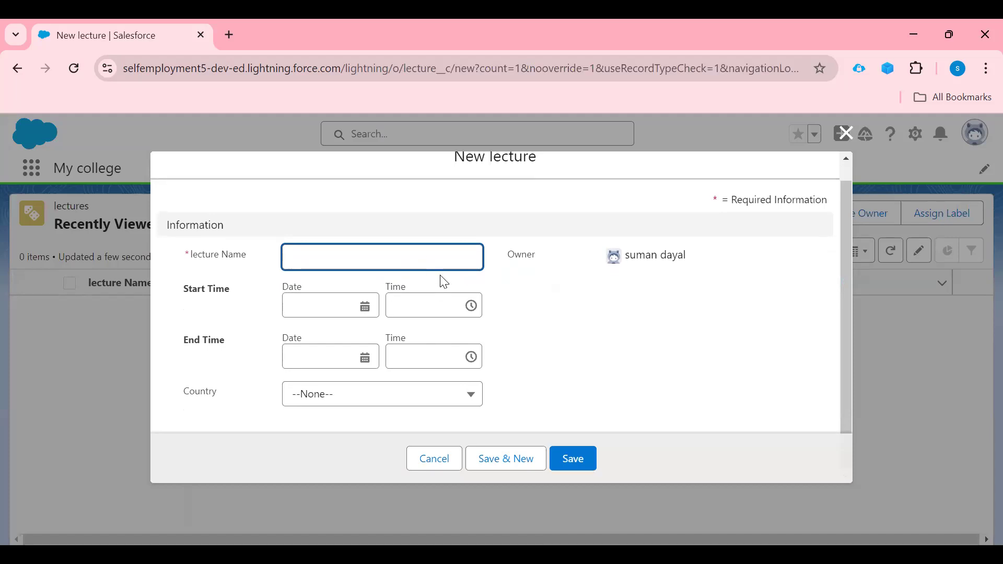
pyautogui.click(466, 410)
pyautogui.click(569, 363)
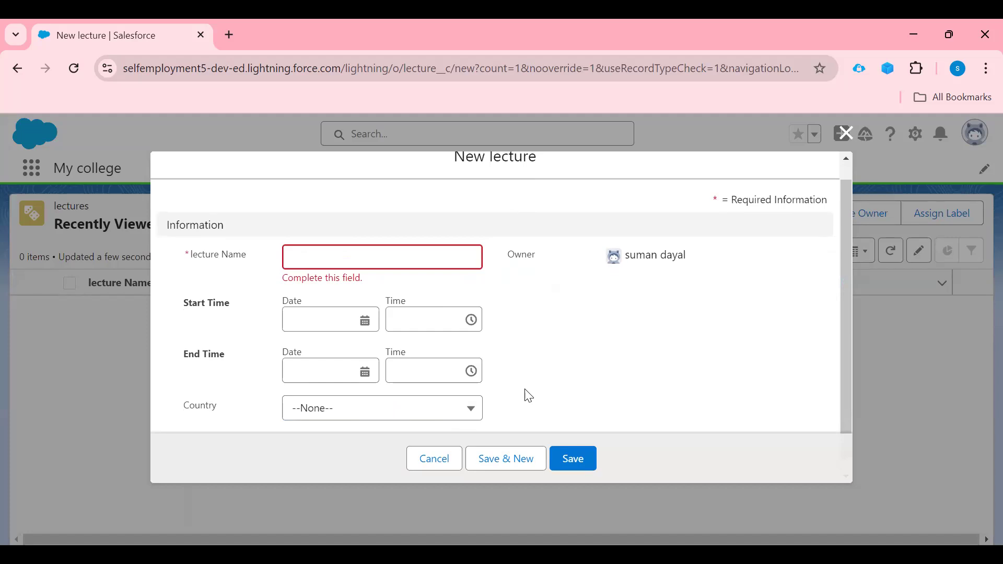
pyautogui.click(851, 143)
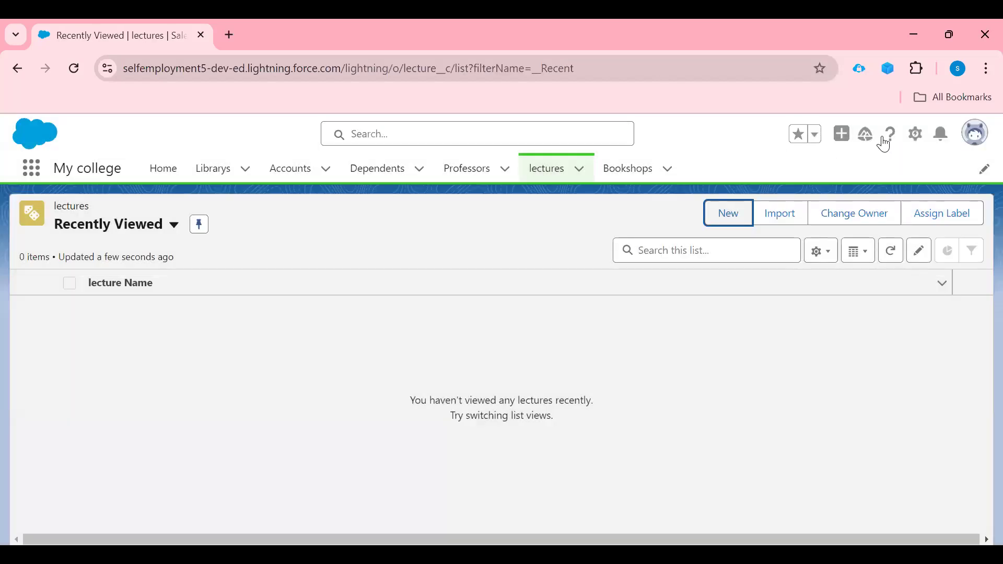
# Go to Setup and open the lecture object in Object Manager by searching for "lec"
pyautogui.click(916, 134)
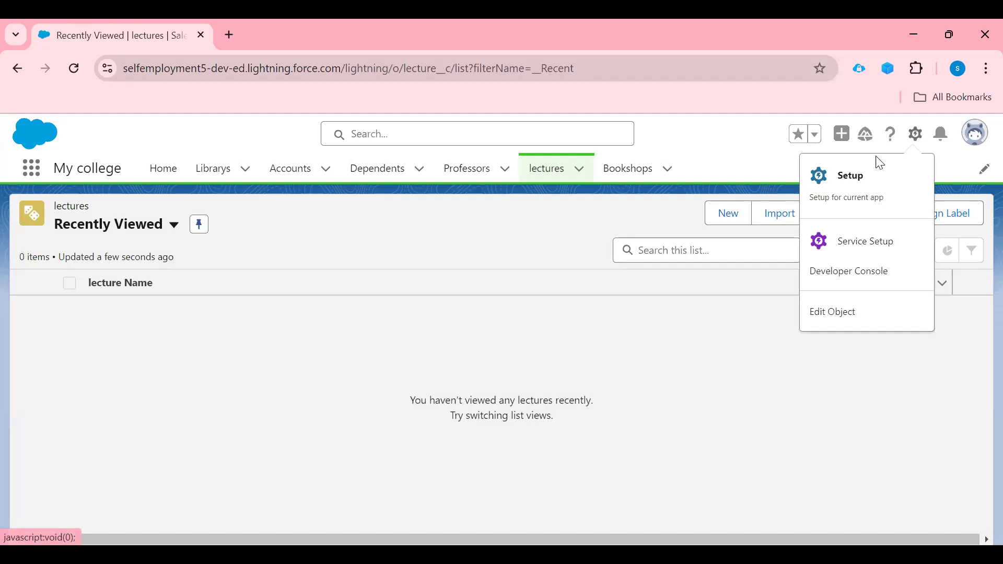
pyautogui.click(846, 193)
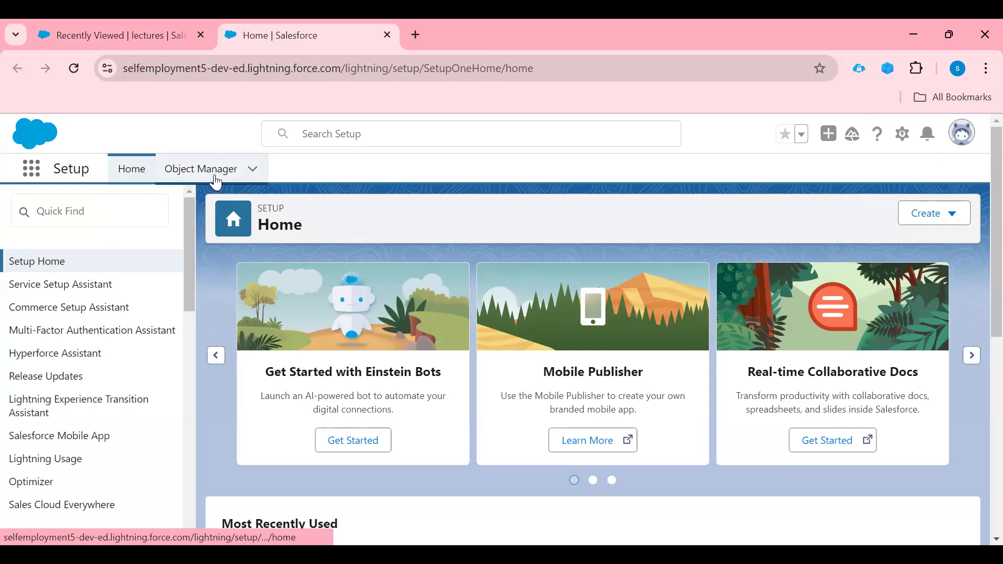
pyautogui.click(213, 172)
pyautogui.click(779, 215)
pyautogui.write('l')
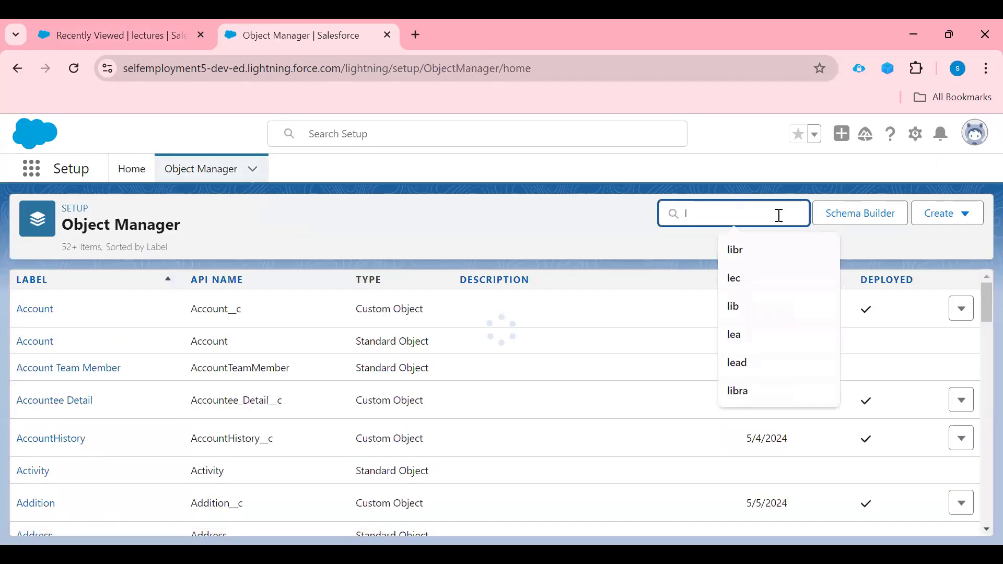
pyautogui.write('ec')
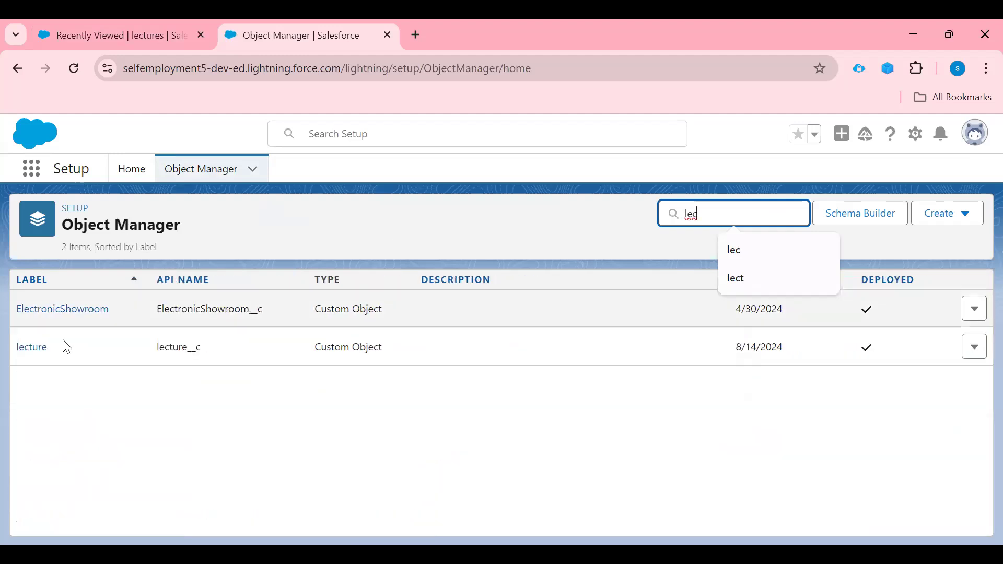
pyautogui.click(32, 347)
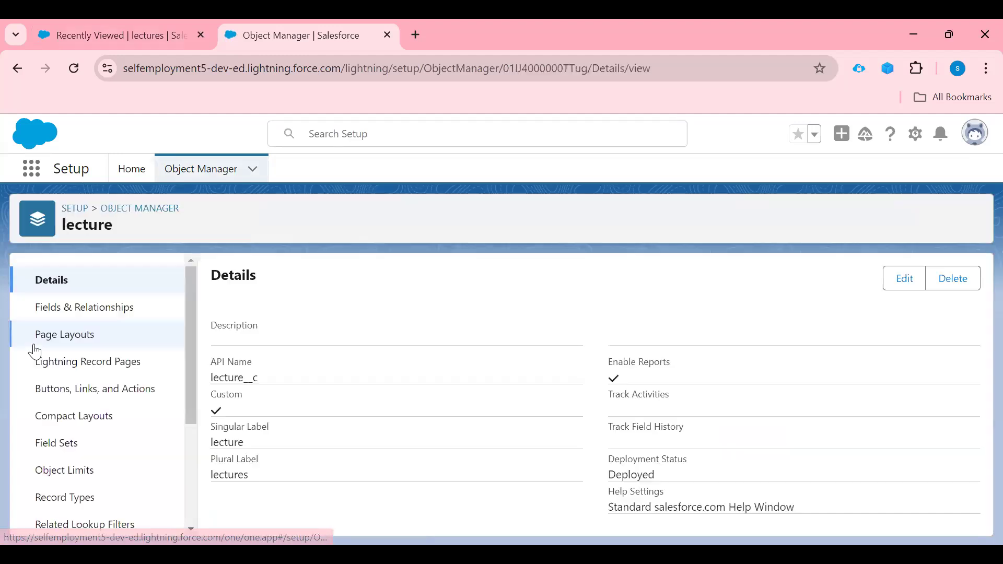
# Create a page layout named Online Lecture PageLayout, cloned from the existing lecture Layout
pyautogui.click(69, 343)
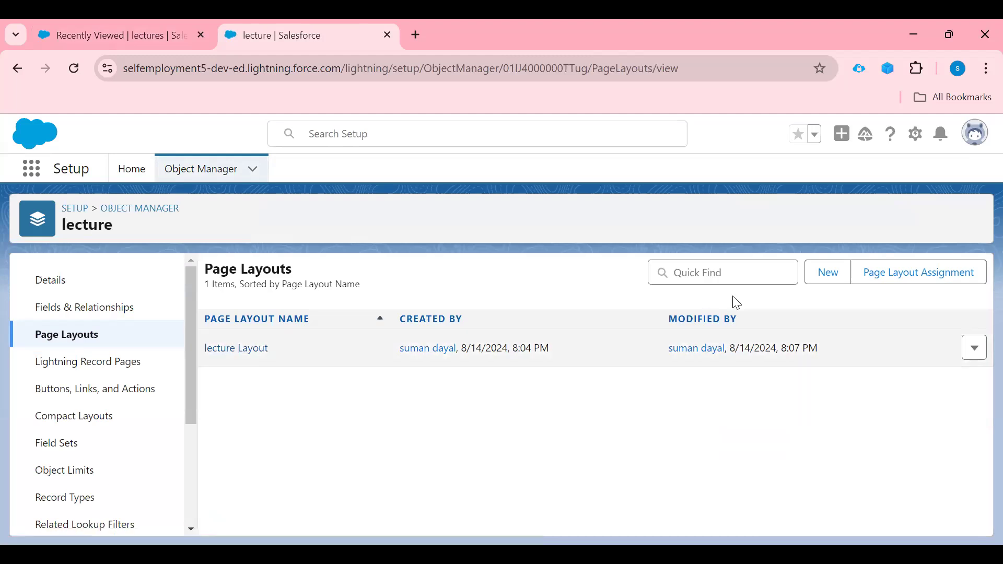
pyautogui.click(828, 273)
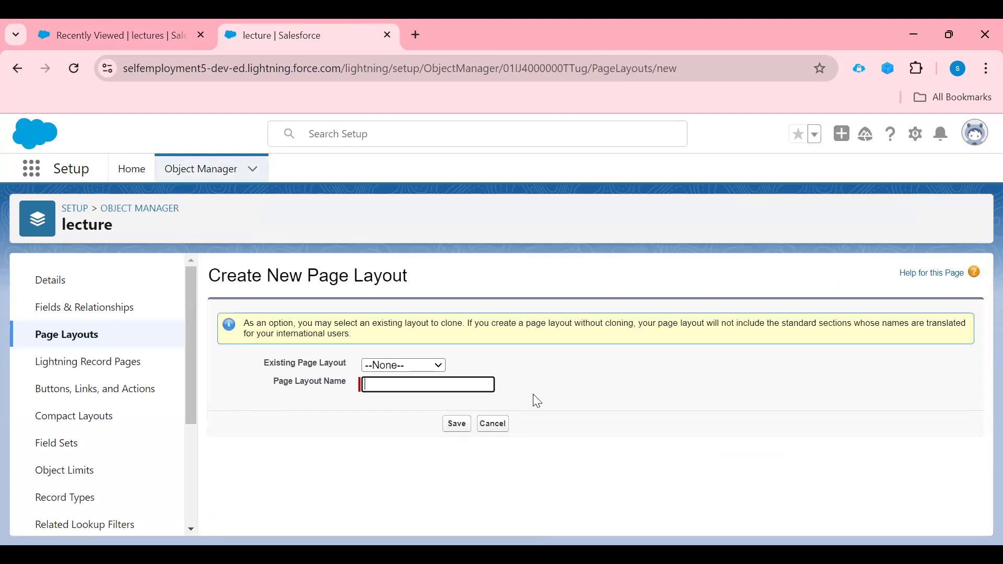
pyautogui.click(428, 382)
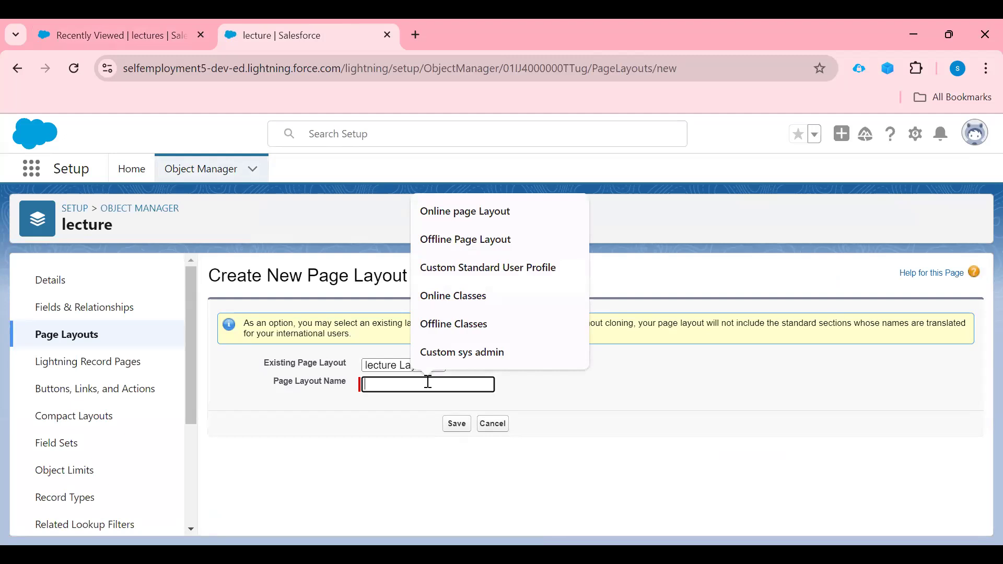
pyautogui.write('Onli')
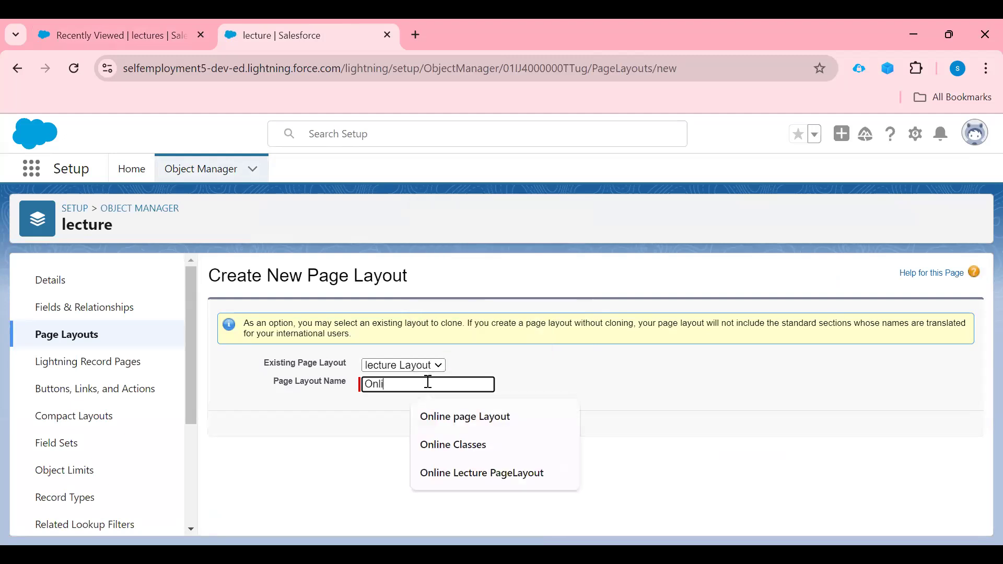
pyautogui.write('ne Lecture PageLayout')
pyautogui.click(480, 476)
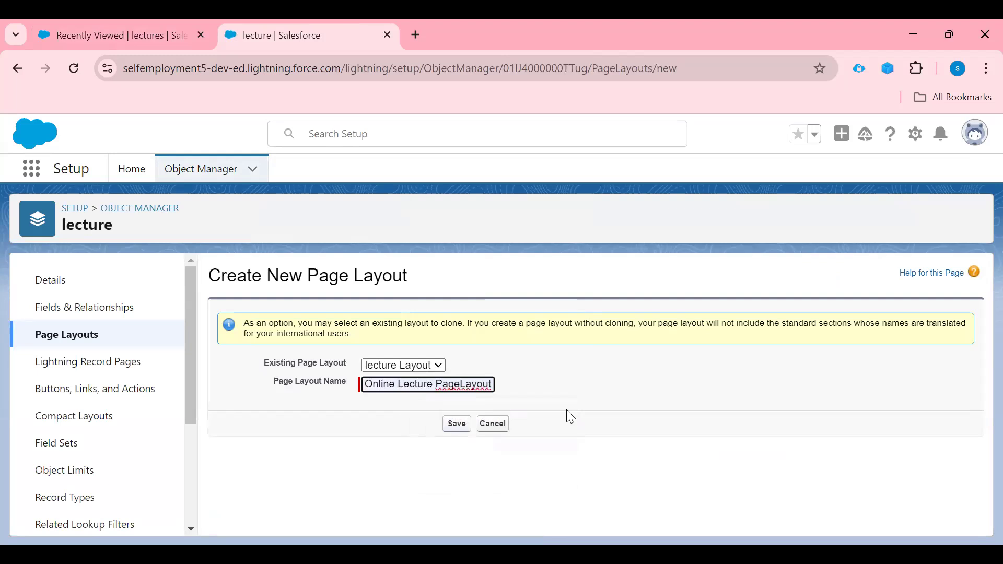
pyautogui.click(457, 424)
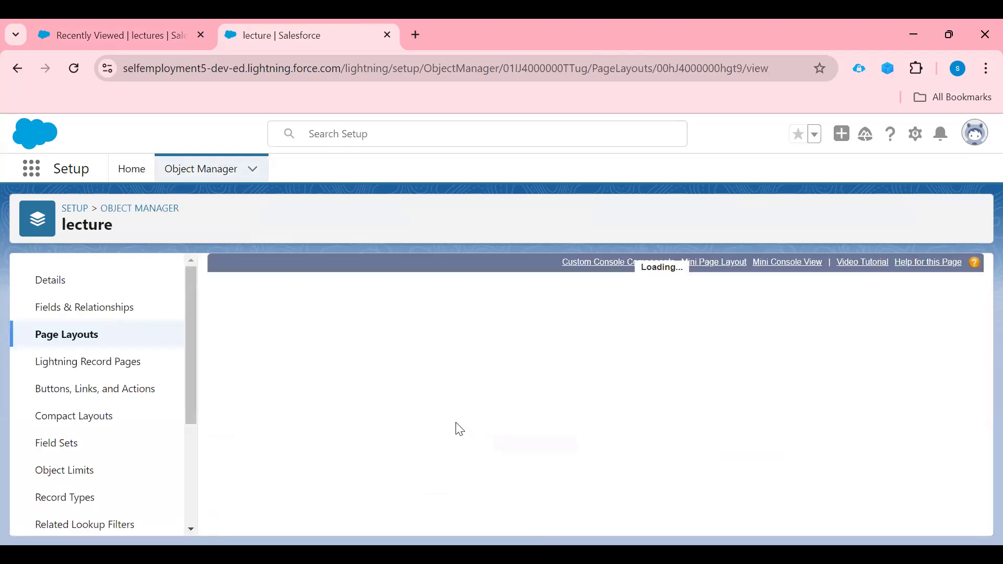
# Review the Information section fields of Online Lecture PageLayout and save the layout
pyautogui.scroll(-3, 530, 416)
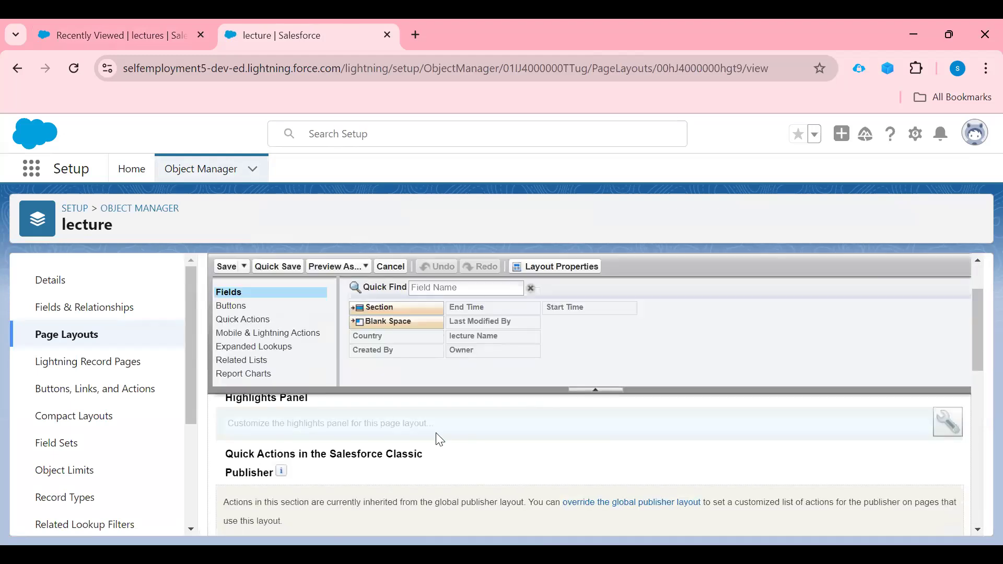
pyautogui.scroll(-3, 436, 443)
pyautogui.scroll(-4, 410, 466)
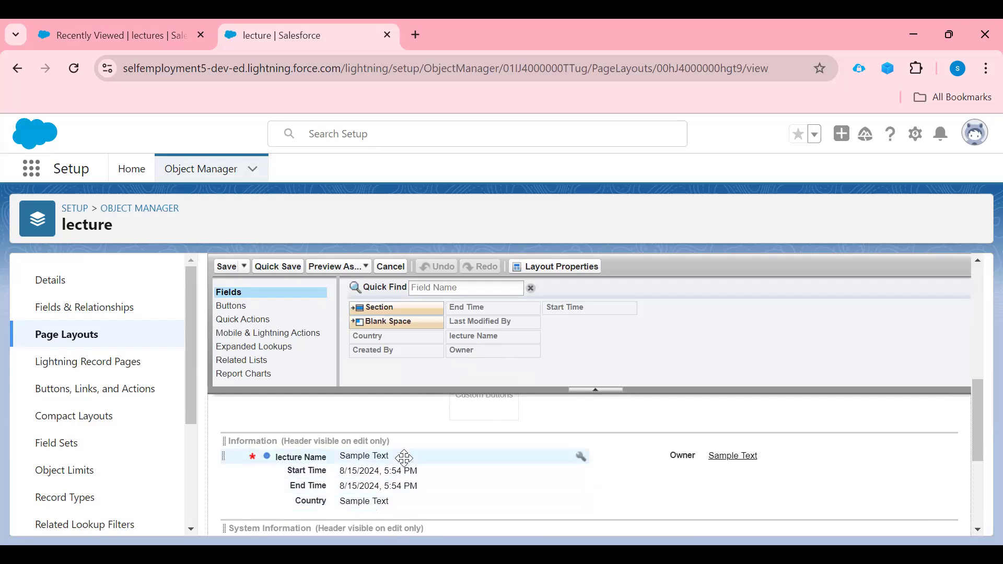
pyautogui.click(228, 267)
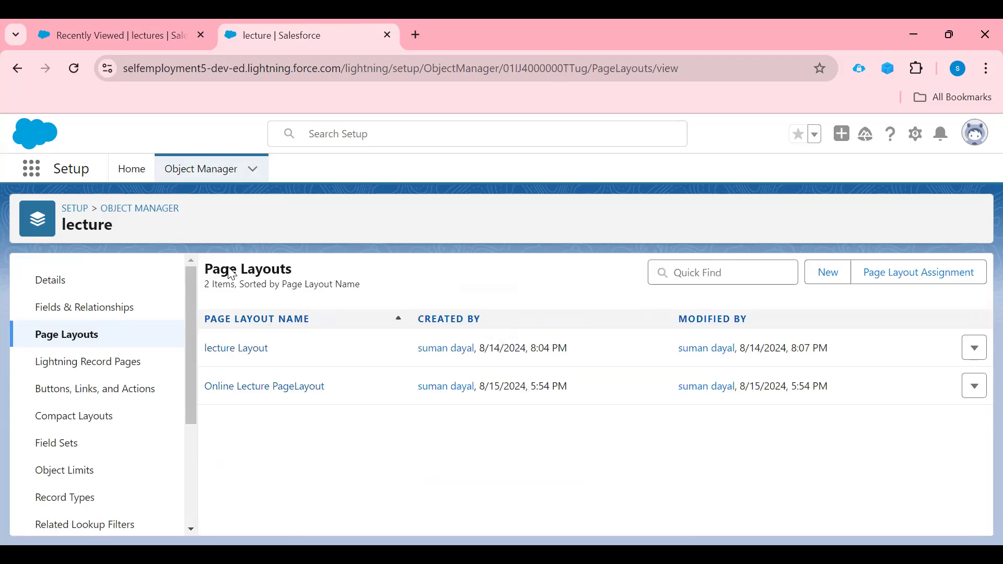
# Create a second page layout named Offline Lecture PageLayout, cloned from lecture Layout
pyautogui.click(824, 282)
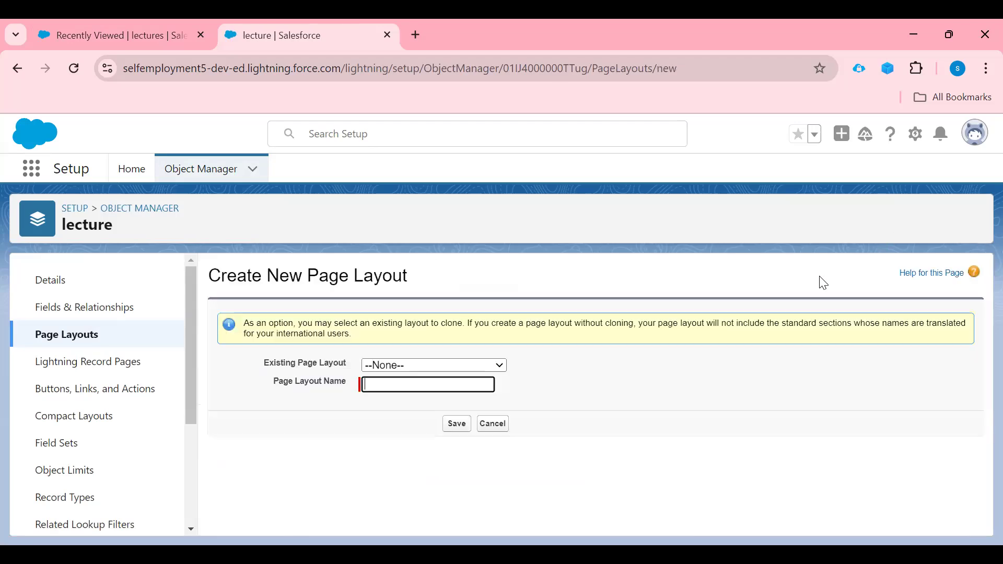
pyautogui.click(500, 366)
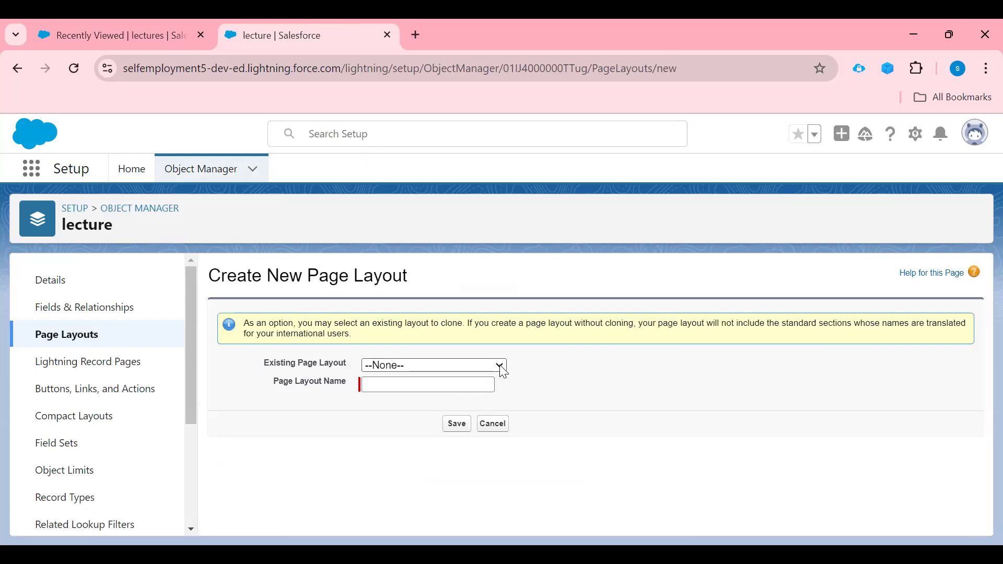
pyautogui.click(416, 386)
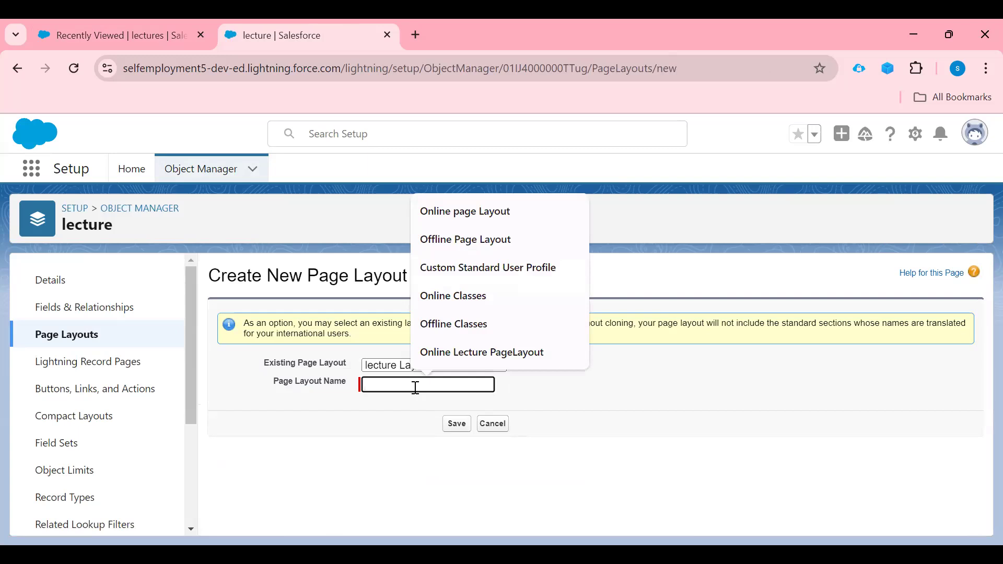
pyautogui.write('Offline')
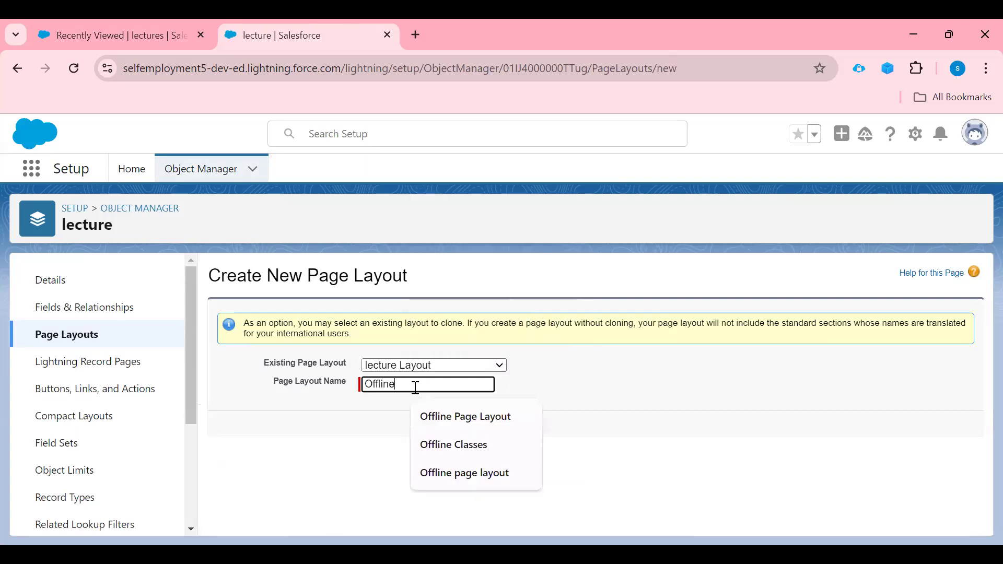
pyautogui.write(' Lec')
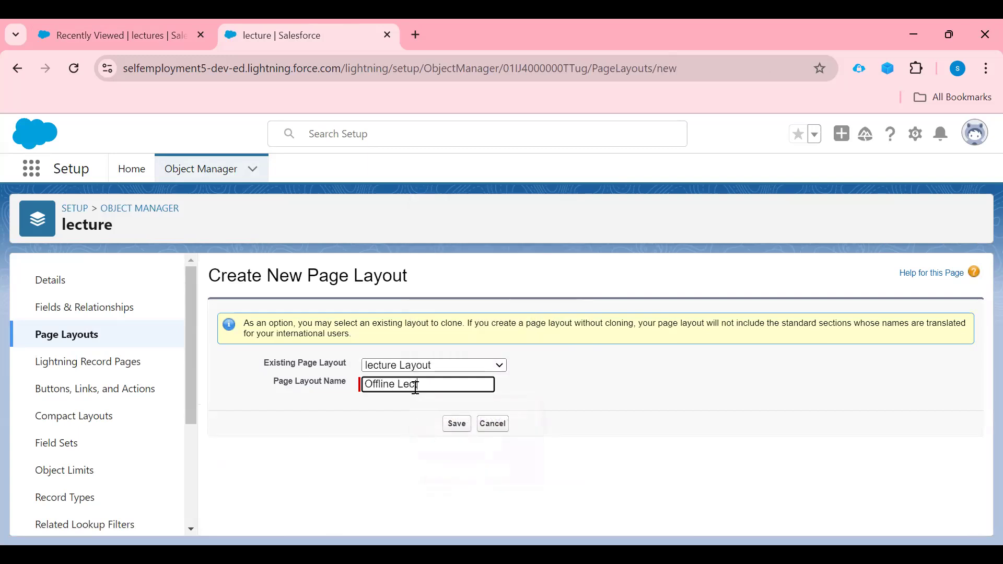
pyautogui.write('ture PageLayout')
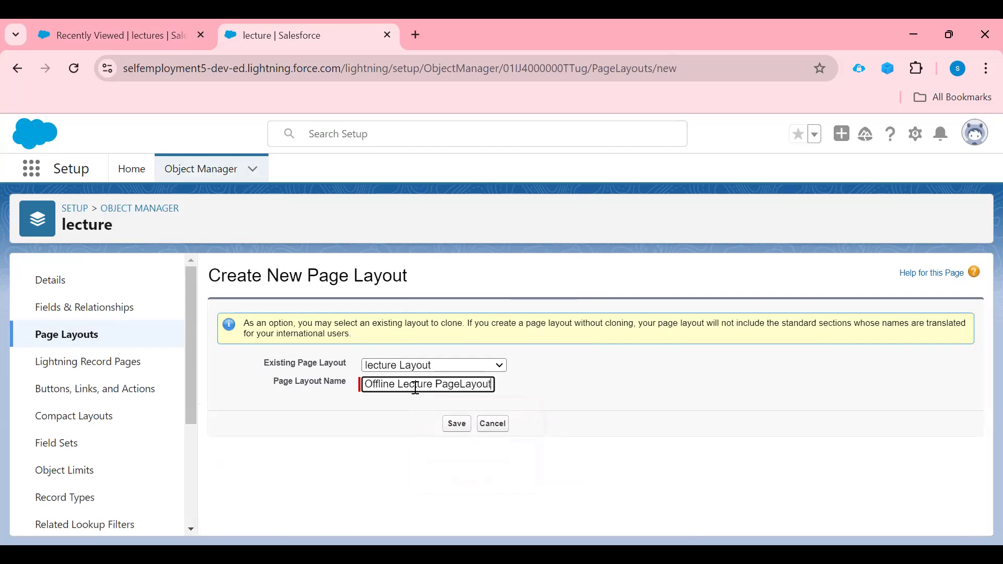
pyautogui.click(455, 426)
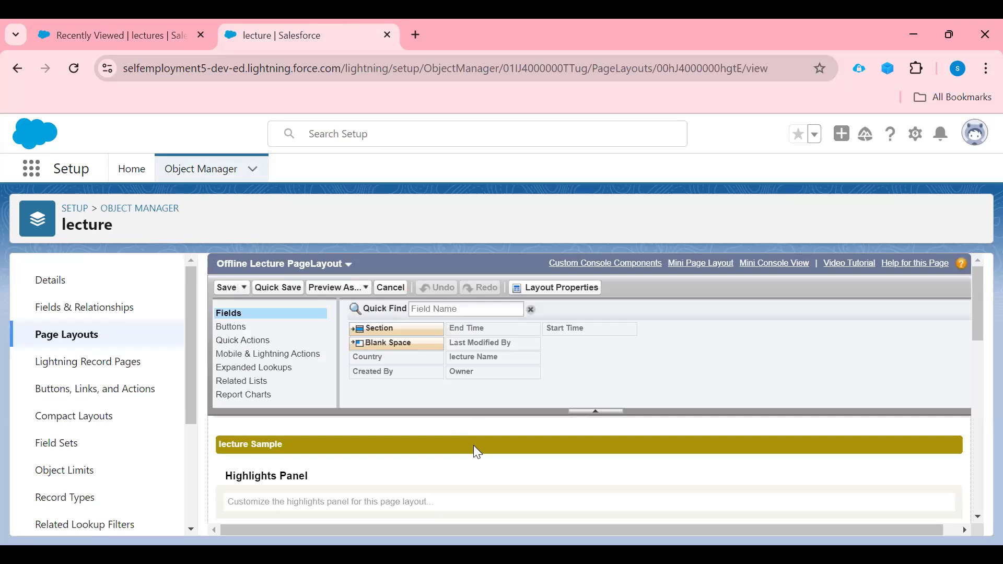
# Remove the Country field from the Information section of Offline Lecture PageLayout and save the layout
pyautogui.scroll(-10, 474, 445)
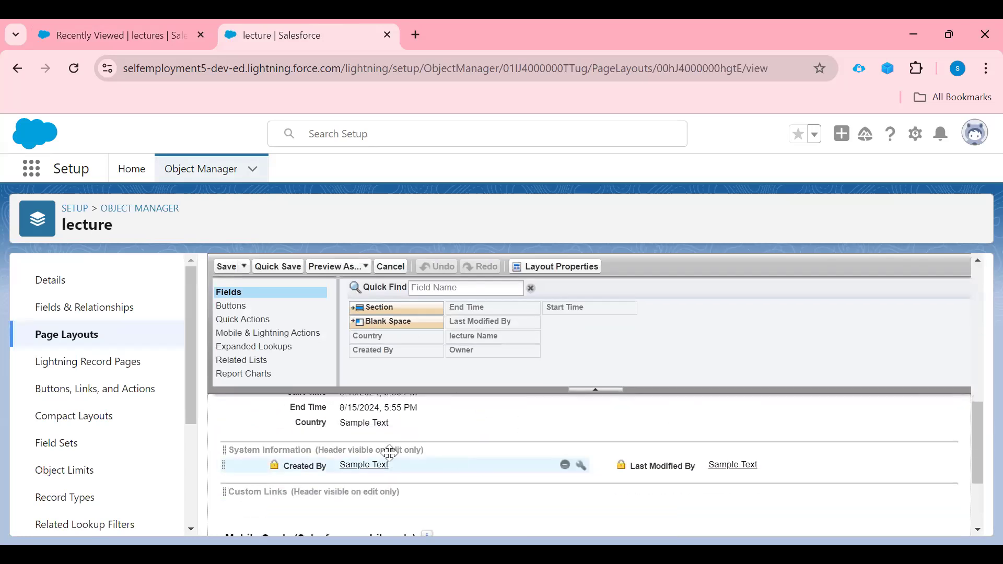
pyautogui.moveTo(340, 424); pyautogui.dragTo(415, 344)
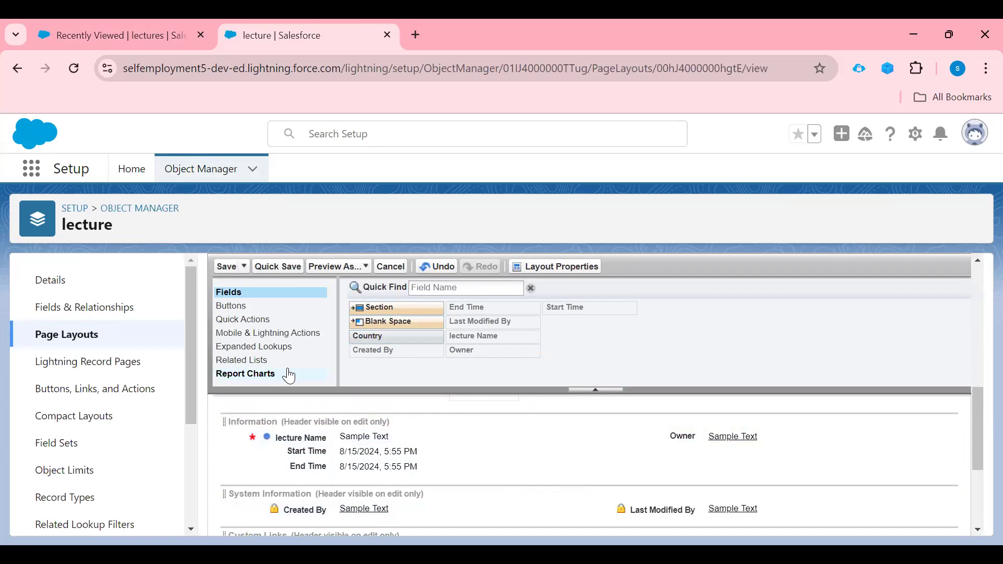
pyautogui.click(227, 267)
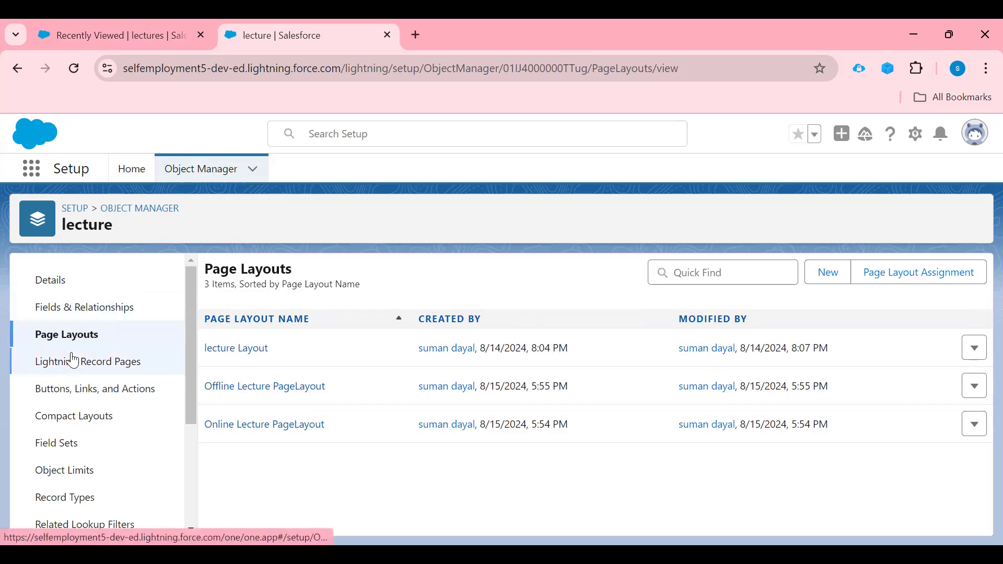
# Start a new record type for the lecture object with the label Online lecture Record Type and name Online_lecture_Record_Type
pyautogui.scroll(-2, 84, 408)
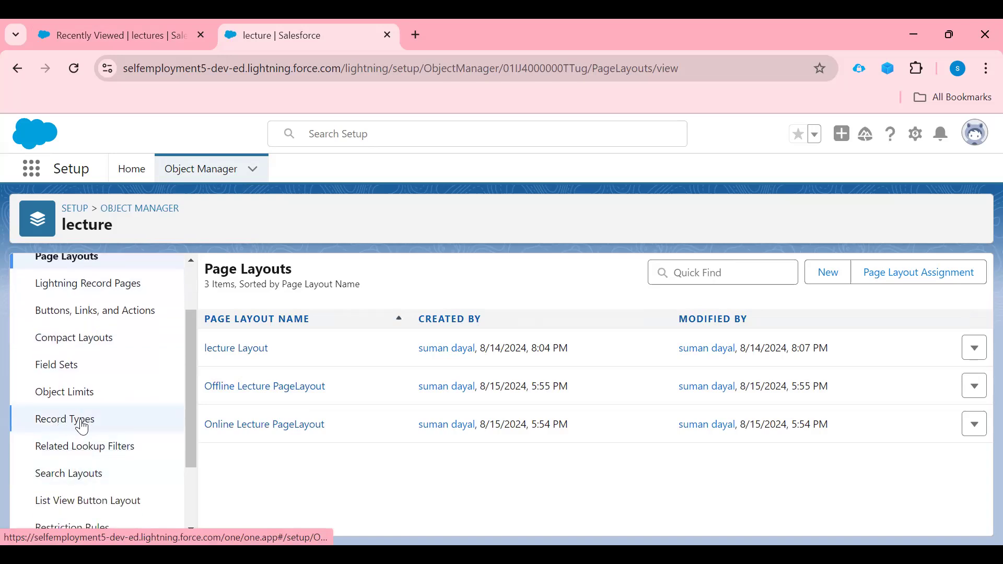
pyautogui.click(87, 421)
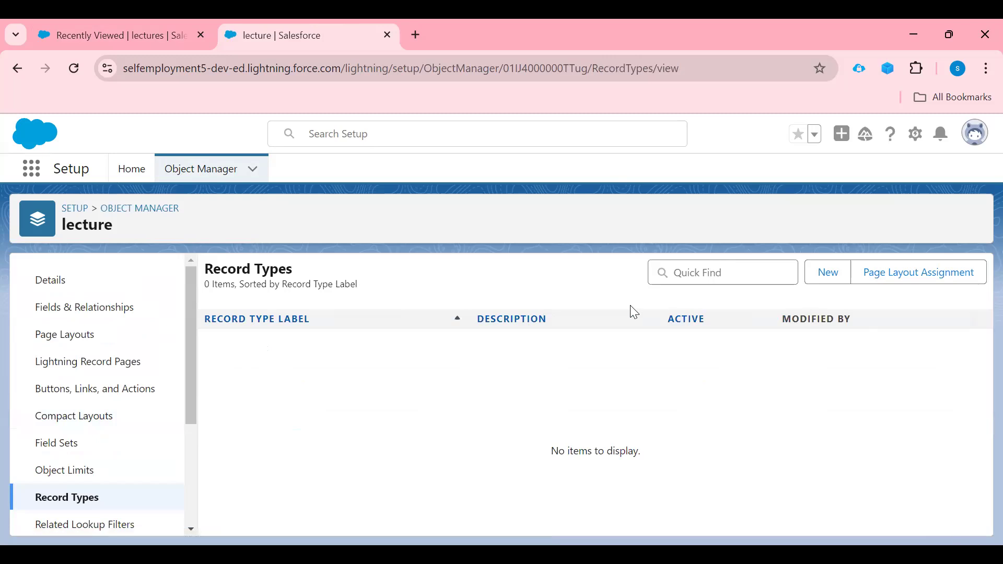
pyautogui.click(833, 274)
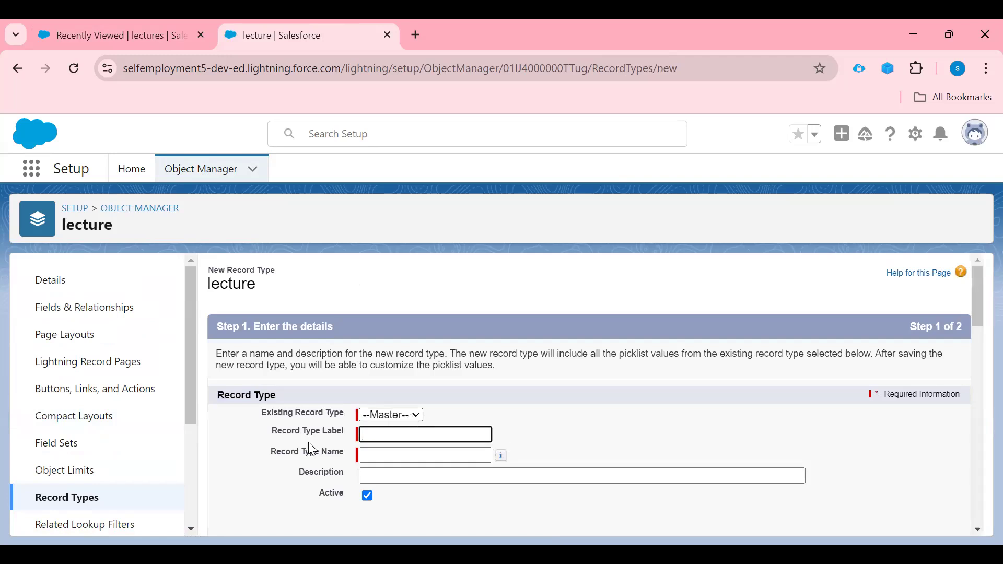
pyautogui.click(400, 434)
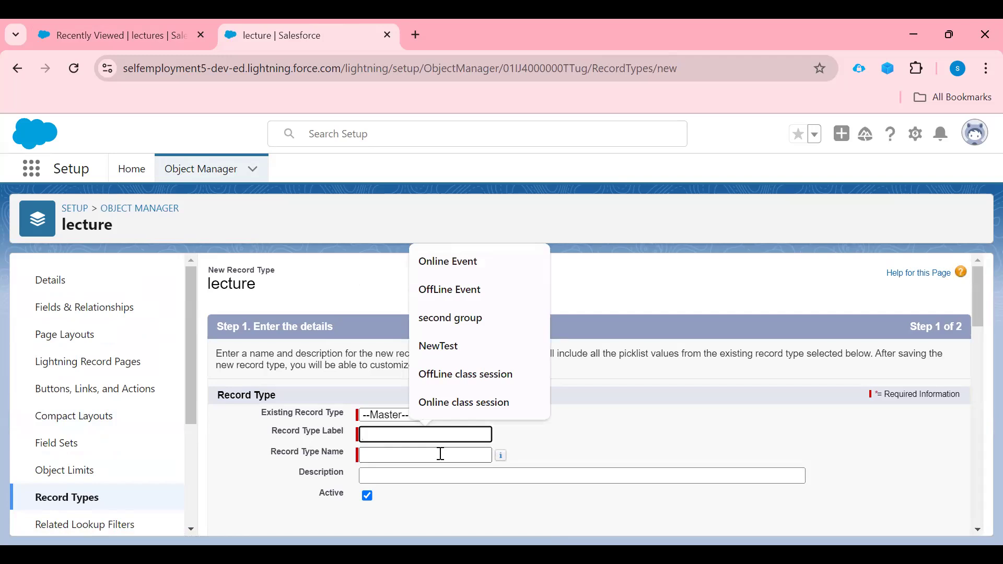
pyautogui.write('O')
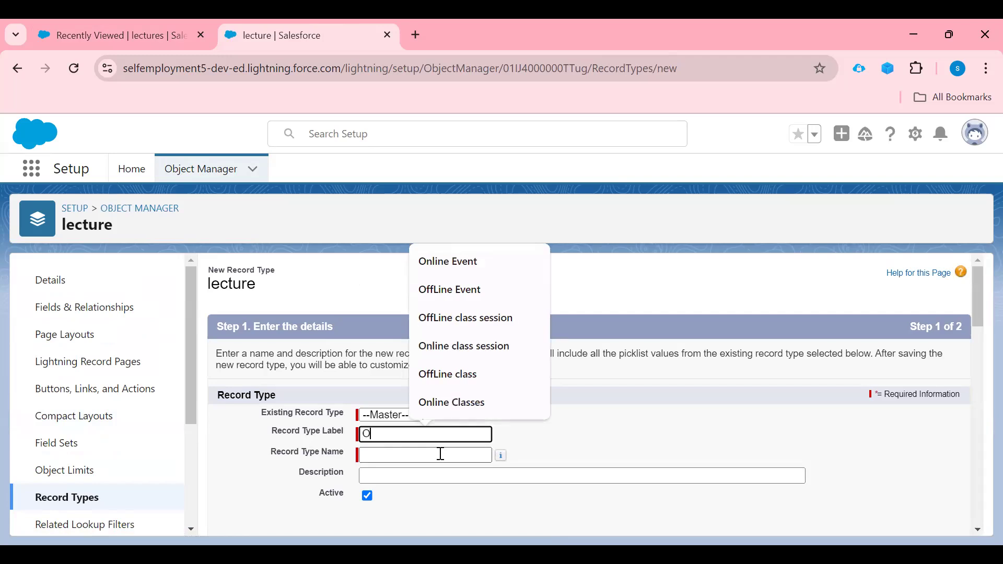
pyautogui.write('nline')
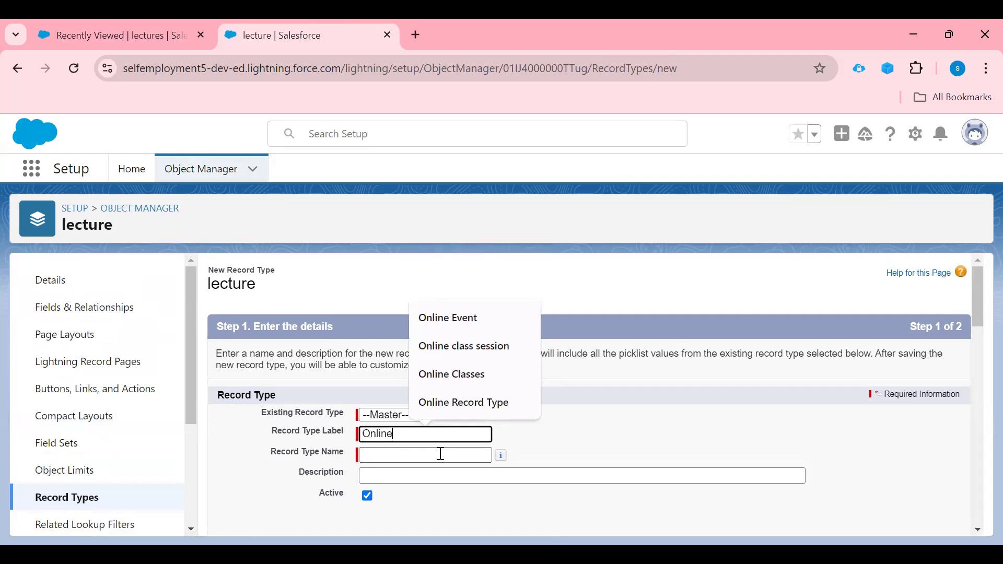
pyautogui.write(' lecture Record')
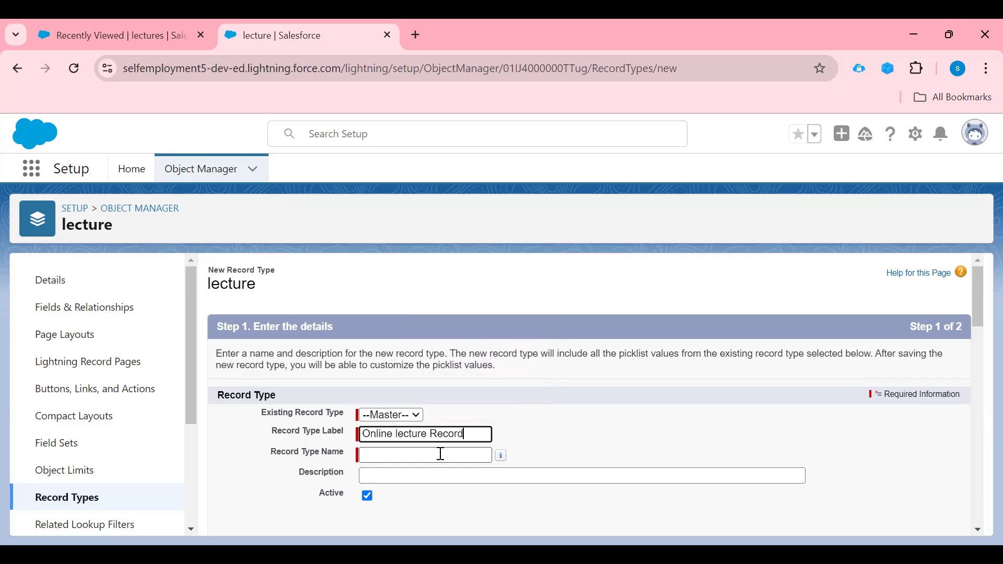
pyautogui.write(' Type')
pyautogui.click(441, 454)
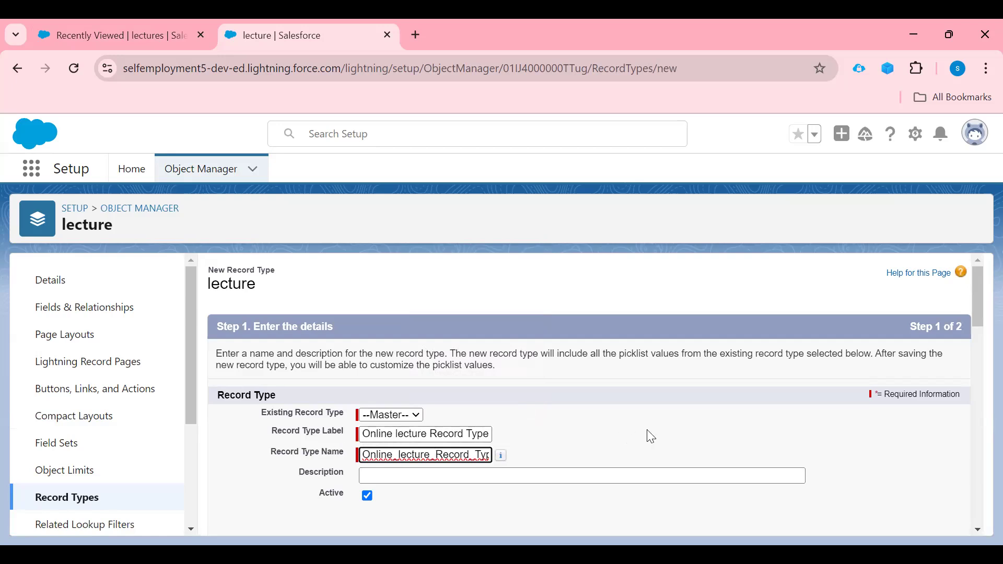
# Examine the profile list and its Make Available and Make Default settings for the new record type
pyautogui.scroll(-1, 650, 436)
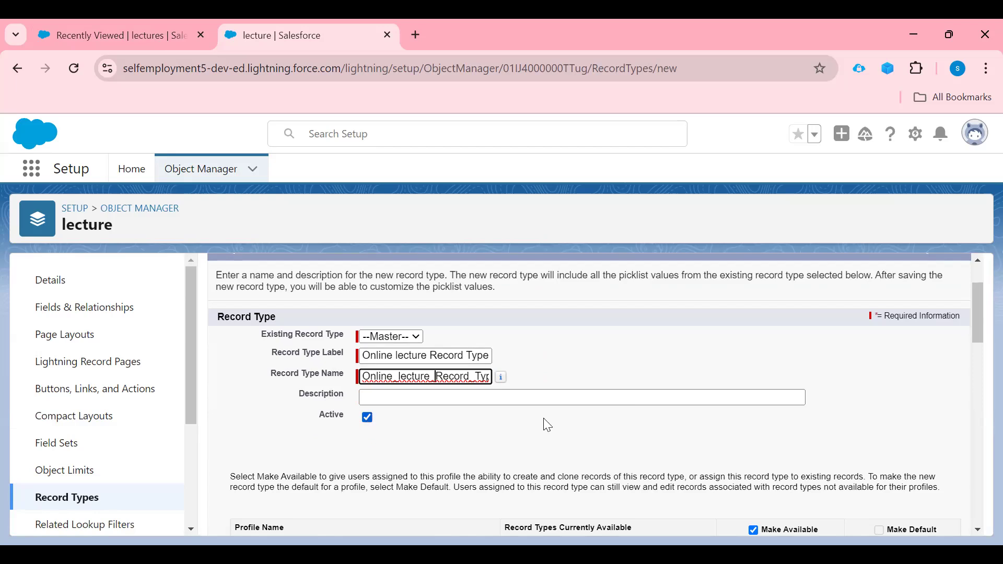
pyautogui.scroll(-3, 904, 418)
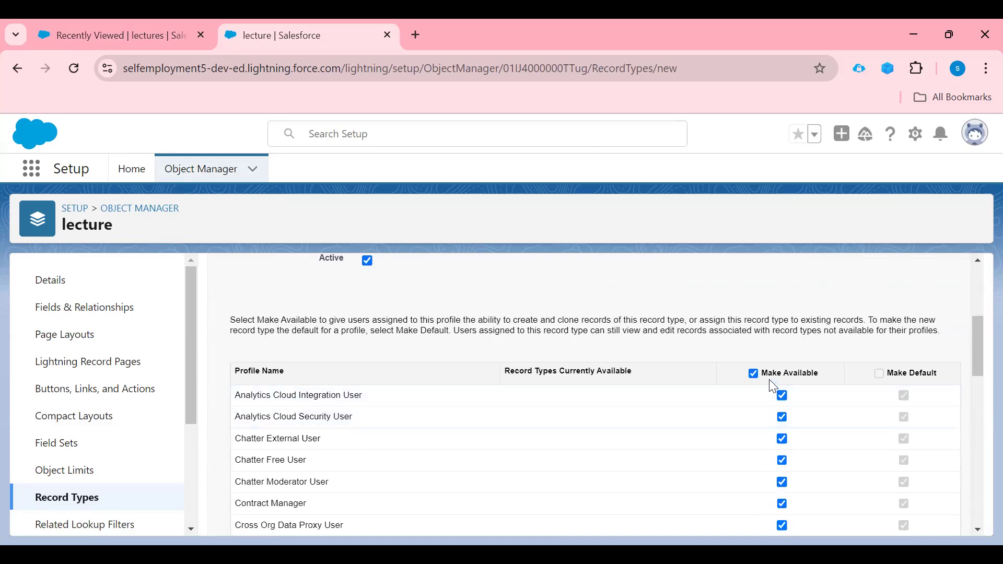
pyautogui.scroll(-2, 810, 421)
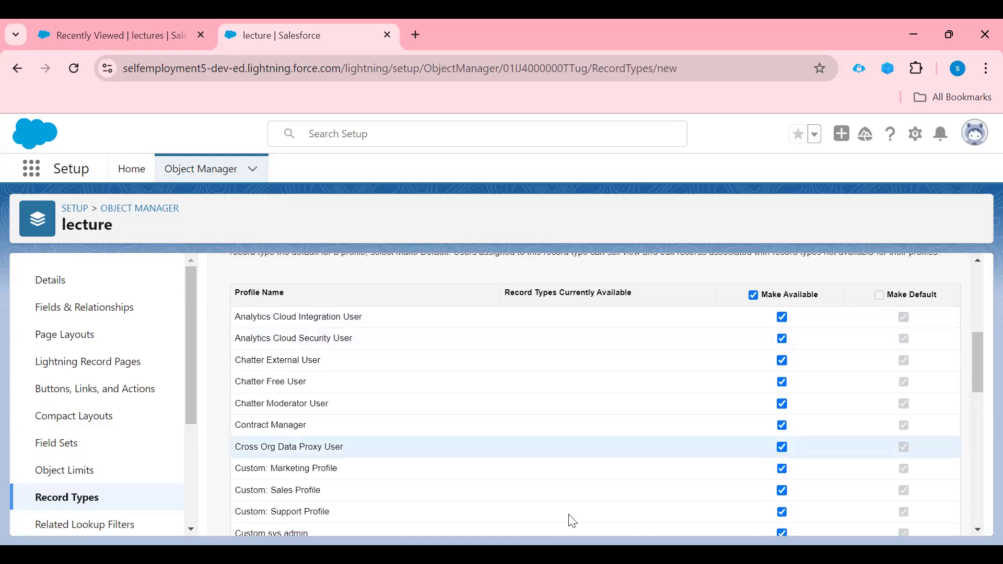
pyautogui.scroll(3, 531, 465)
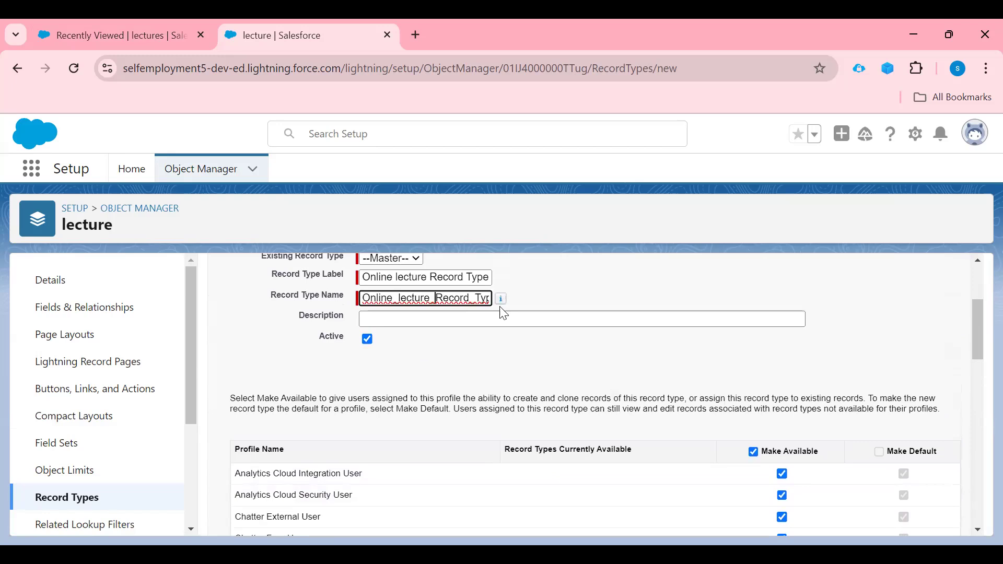
pyautogui.scroll(-3, 633, 426)
pyautogui.scroll(3, 484, 374)
pyautogui.scroll(-3, 754, 436)
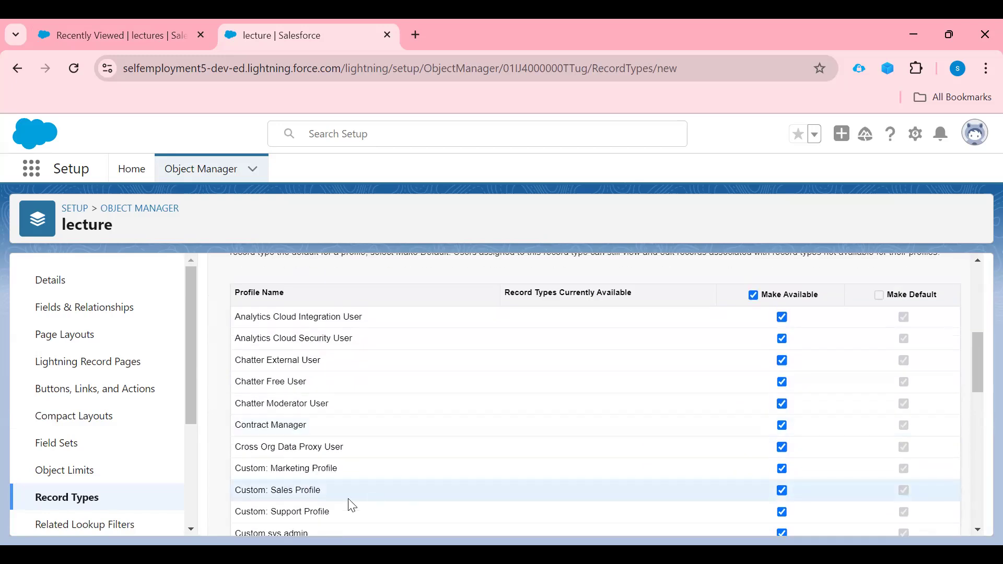
pyautogui.scroll(-5, 393, 489)
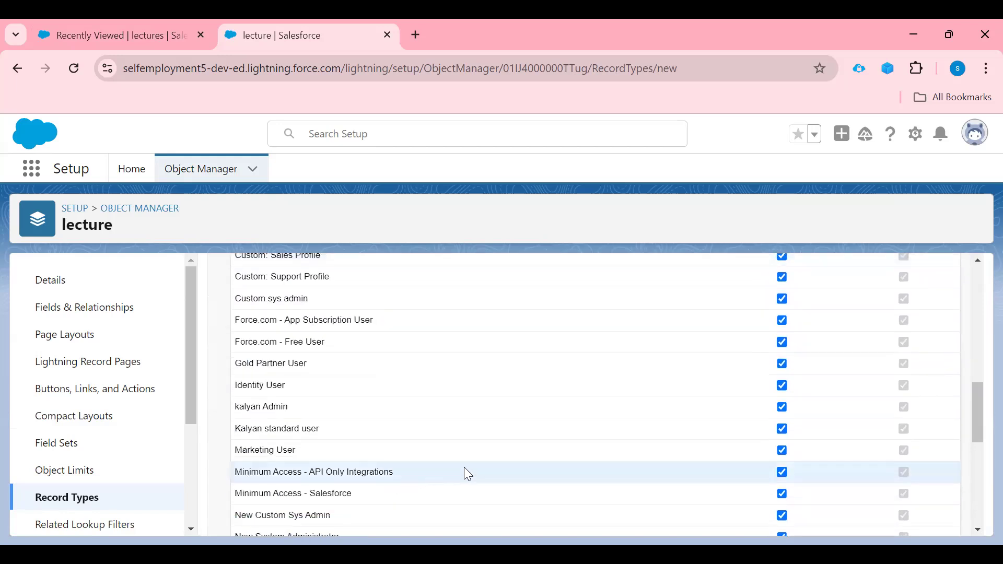
pyautogui.scroll(-2, 466, 473)
pyautogui.scroll(-3, 489, 425)
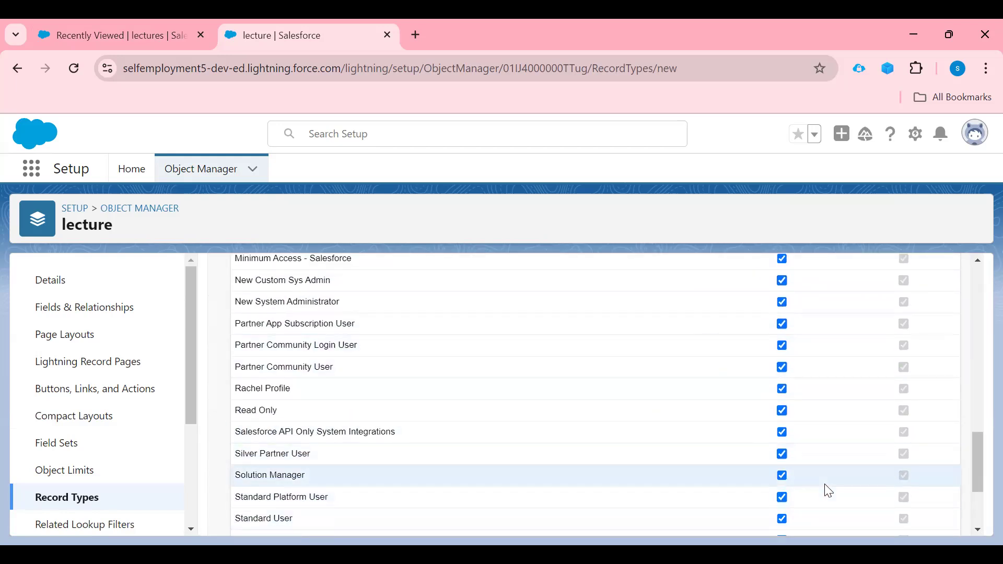
pyautogui.scroll(4, 825, 484)
pyautogui.scroll(7, 829, 491)
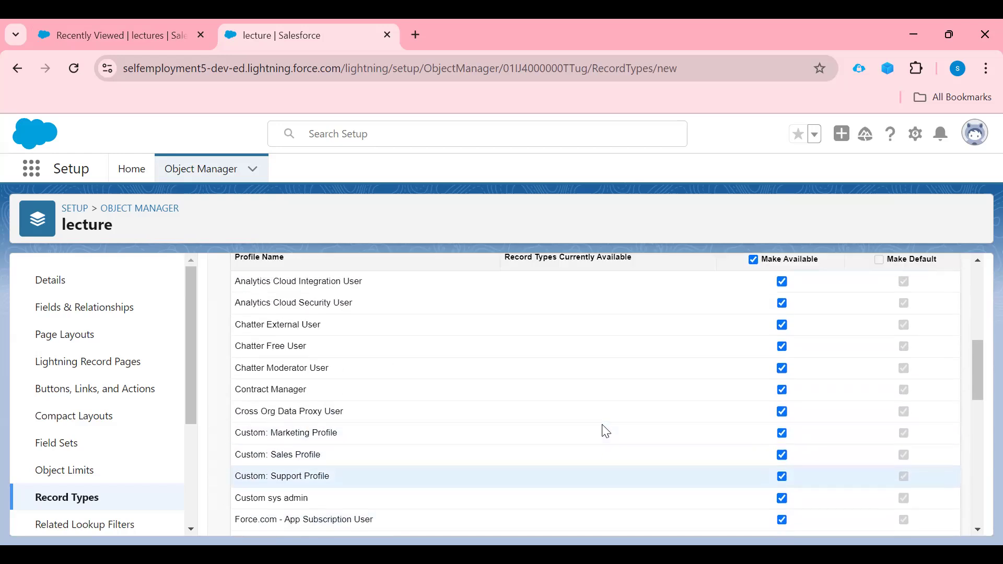
# Try limiting the record type's availability to two individual profiles, and restore availability for all profiles
pyautogui.click(753, 451)
pyautogui.scroll(-9, 797, 465)
pyautogui.click(782, 502)
pyautogui.click(782, 479)
pyautogui.scroll(10, 785, 476)
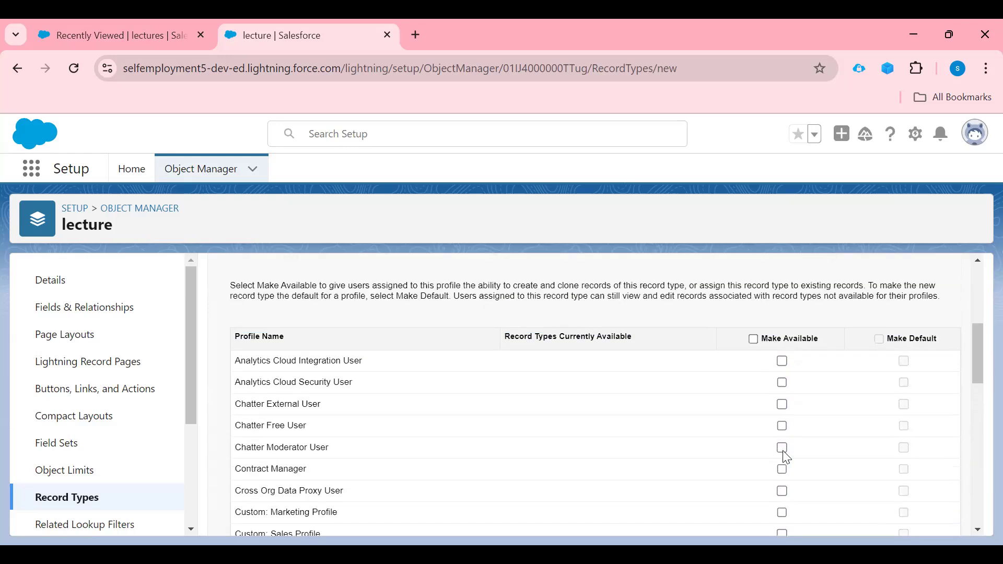
pyautogui.click(753, 374)
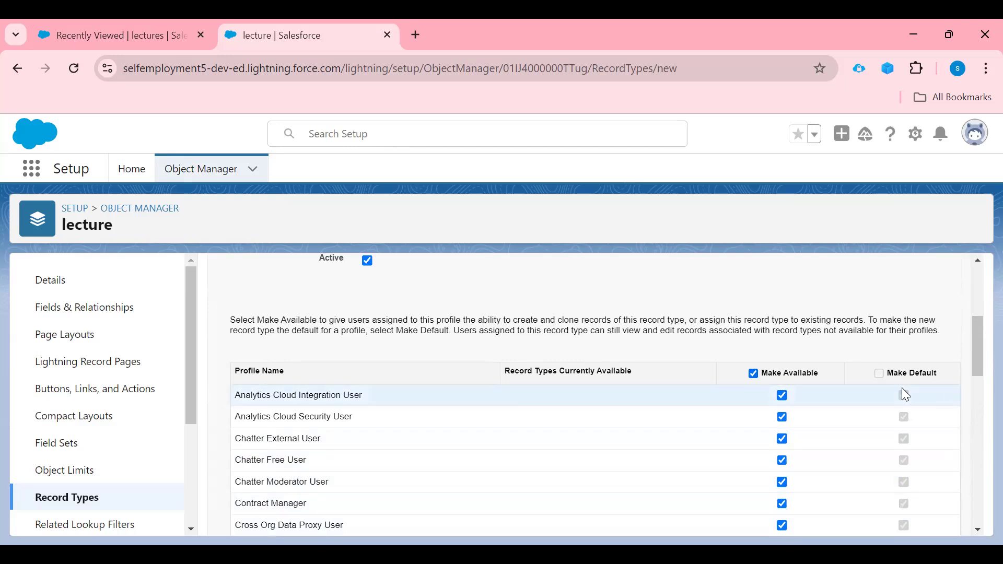
# Check the record type details and profile availability, and proceed to the page layout assignment
pyautogui.scroll(-3, 902, 392)
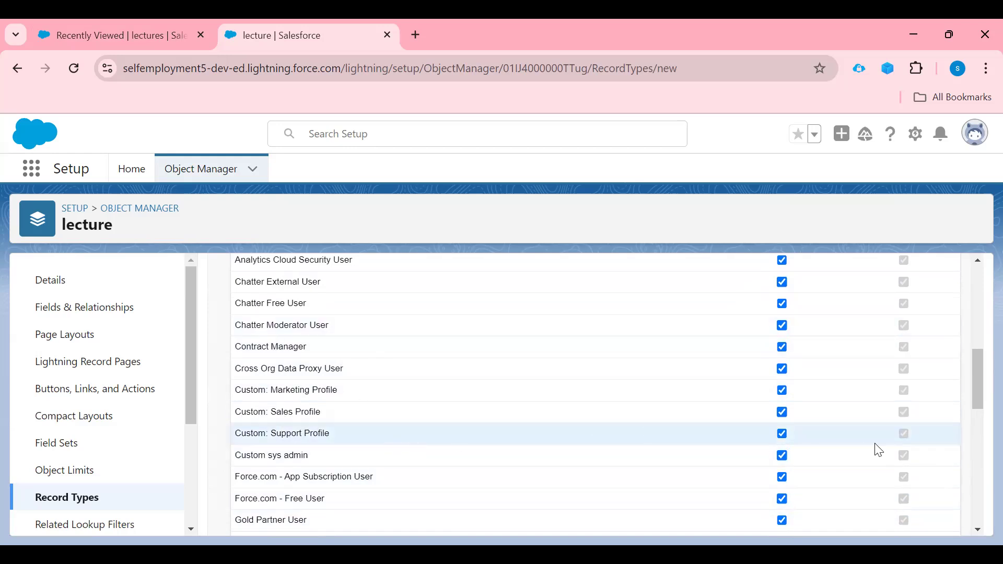
pyautogui.scroll(8, 878, 449)
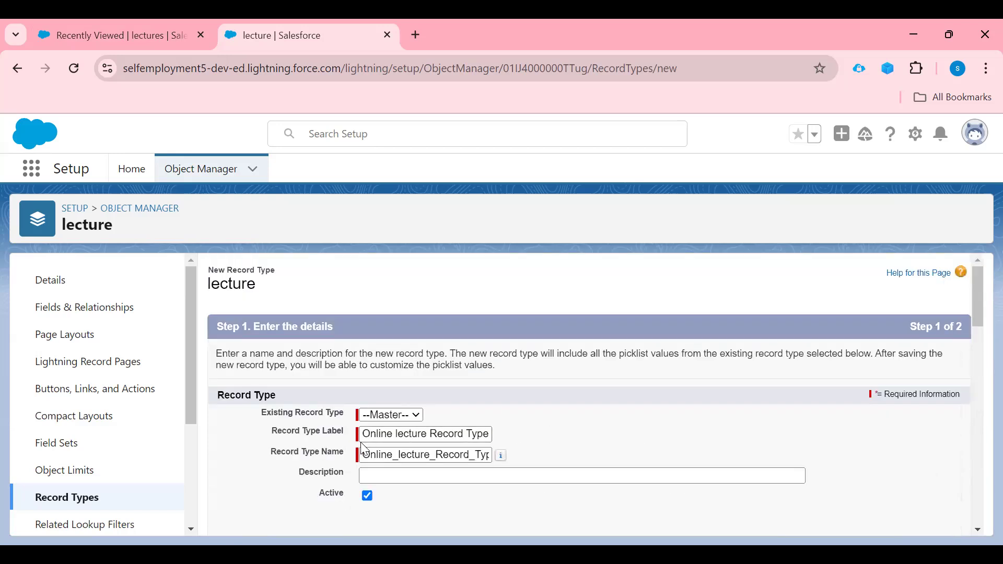
pyautogui.scroll(-8, 869, 428)
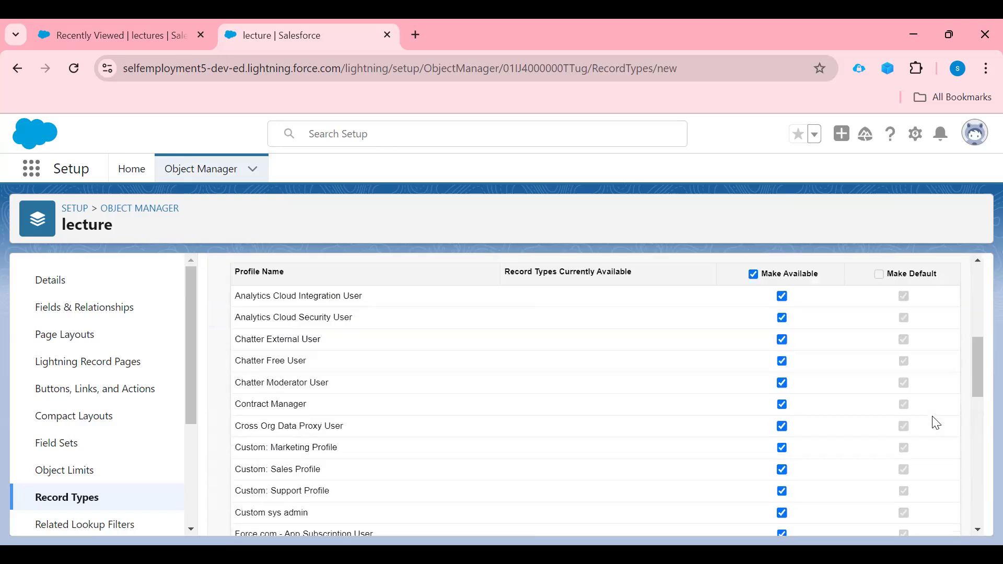
pyautogui.scroll(-6, 933, 412)
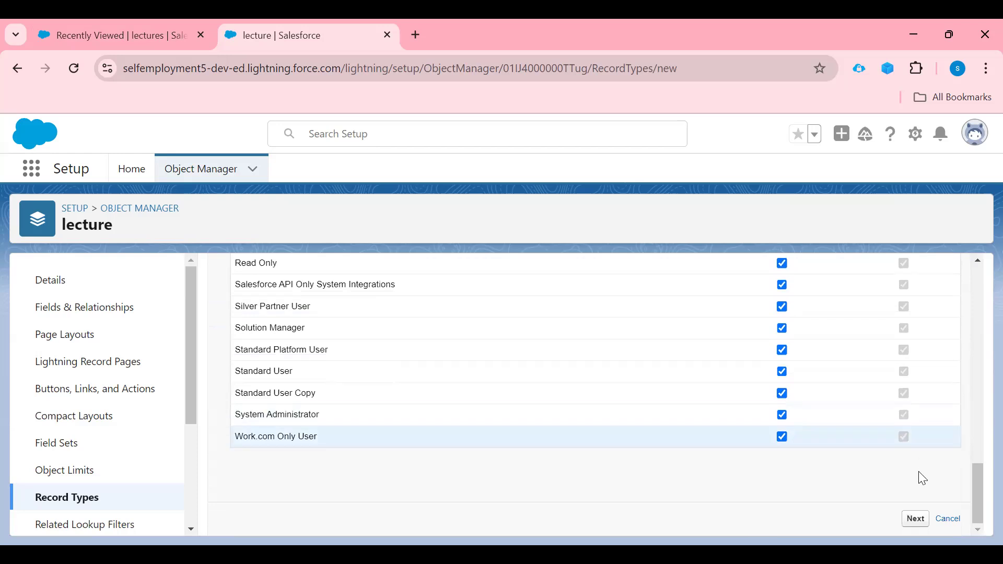
pyautogui.click(917, 522)
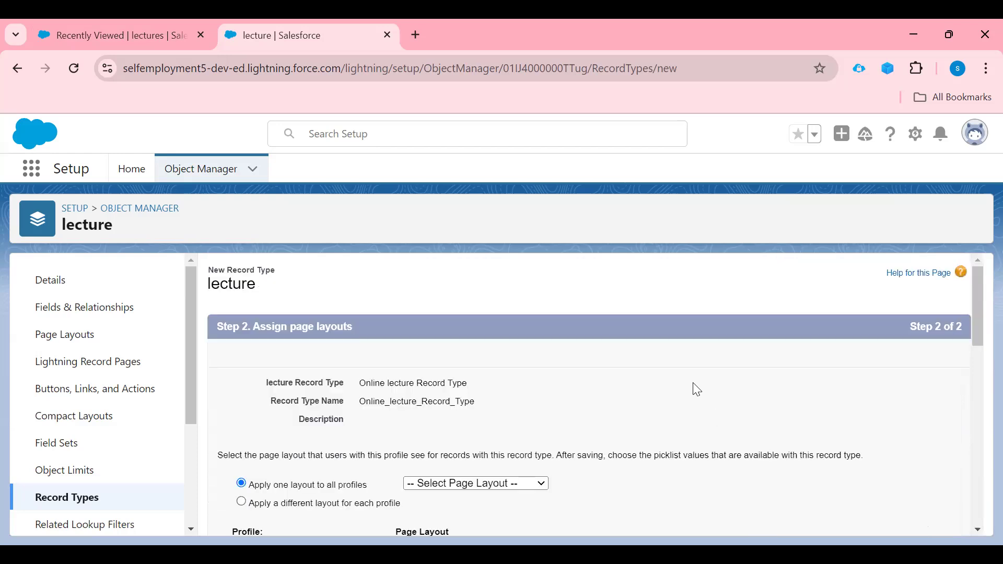
# Assign Online Lecture PageLayout as the single layout for all profiles of the record type
pyautogui.scroll(-3, 693, 388)
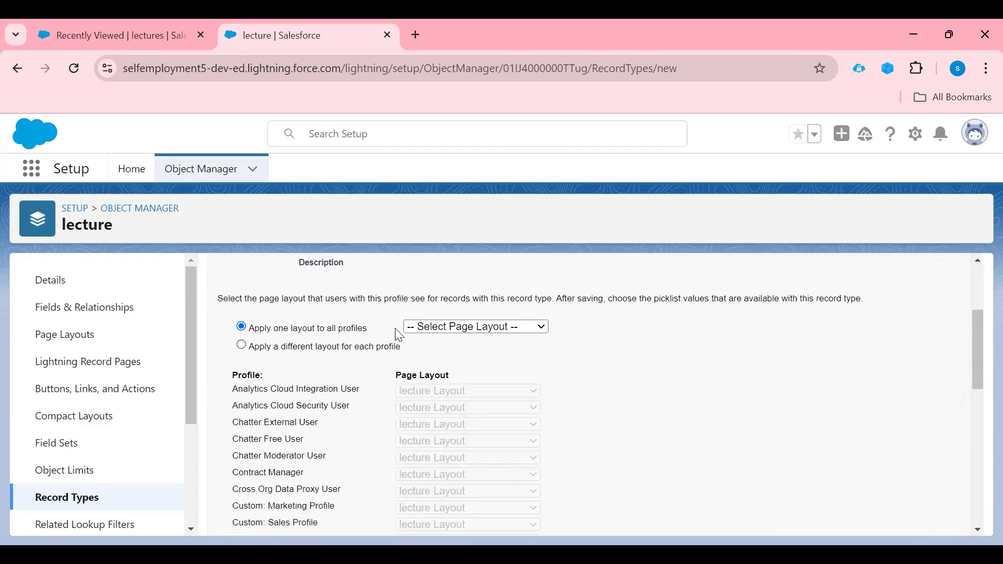
pyautogui.click(537, 329)
pyautogui.click(475, 378)
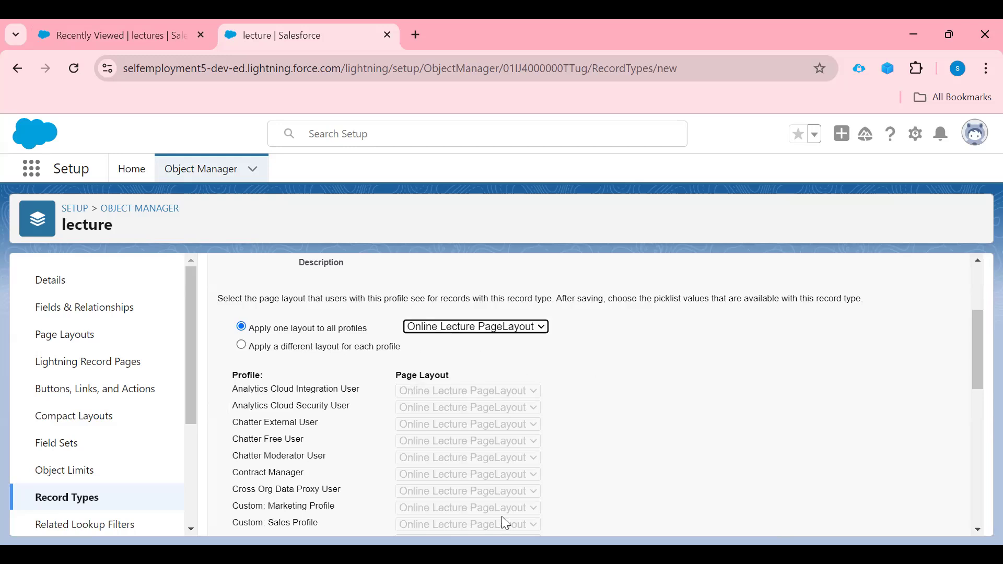
# Try the option for a different layout per profile, and return to applying one layout to all profiles
pyautogui.click(242, 347)
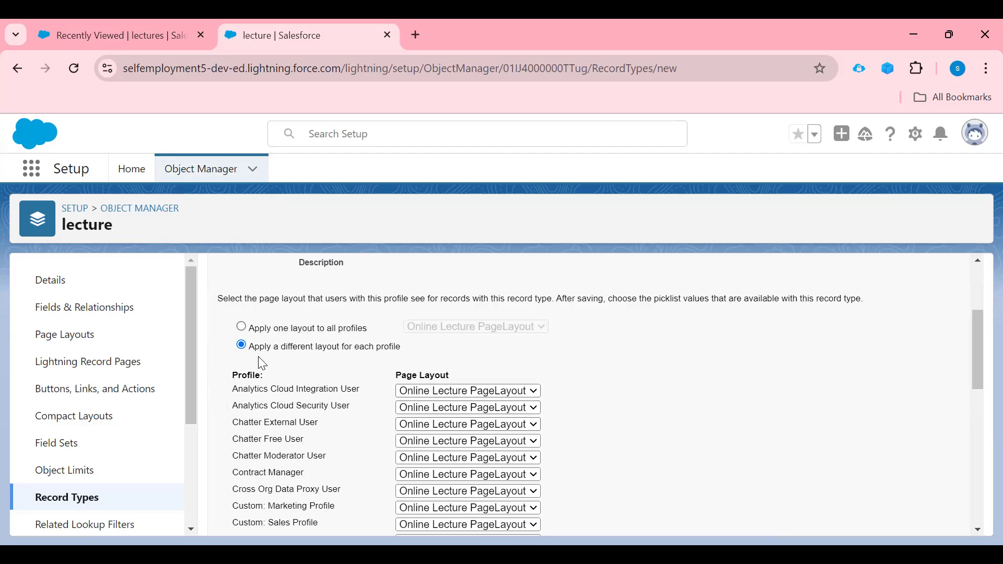
pyautogui.click(456, 389)
pyautogui.scroll(-1, 547, 393)
pyautogui.scroll(1, 629, 408)
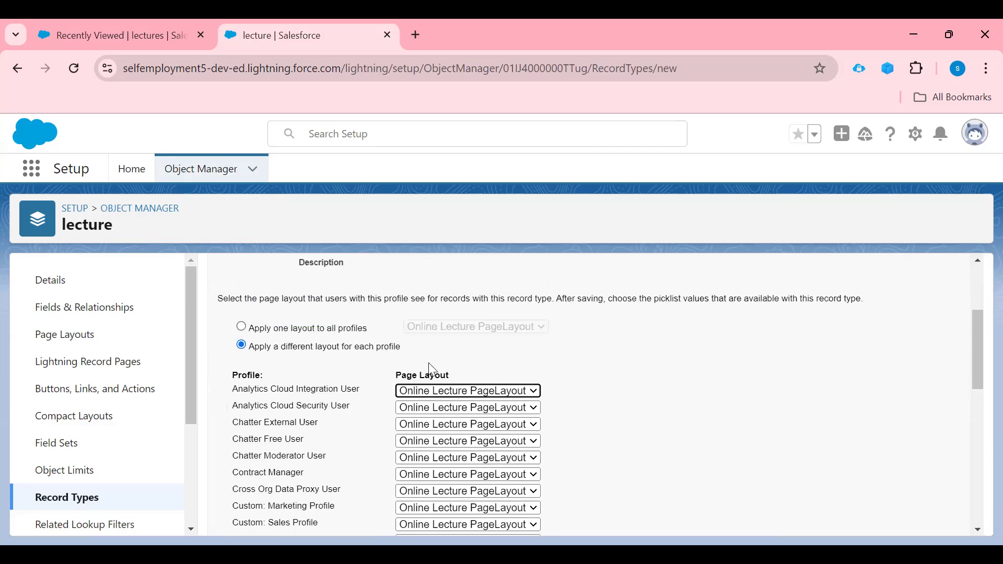
pyautogui.click(241, 327)
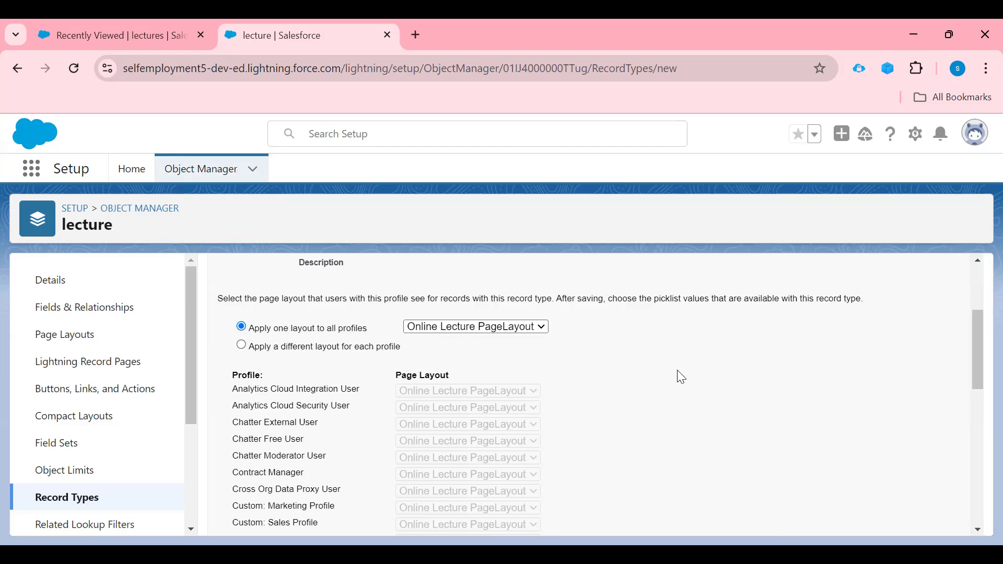
# Save Online lecture Record Type and check its details and the picklists available for editing
pyautogui.scroll(-7, 744, 393)
pyautogui.scroll(-2, 763, 401)
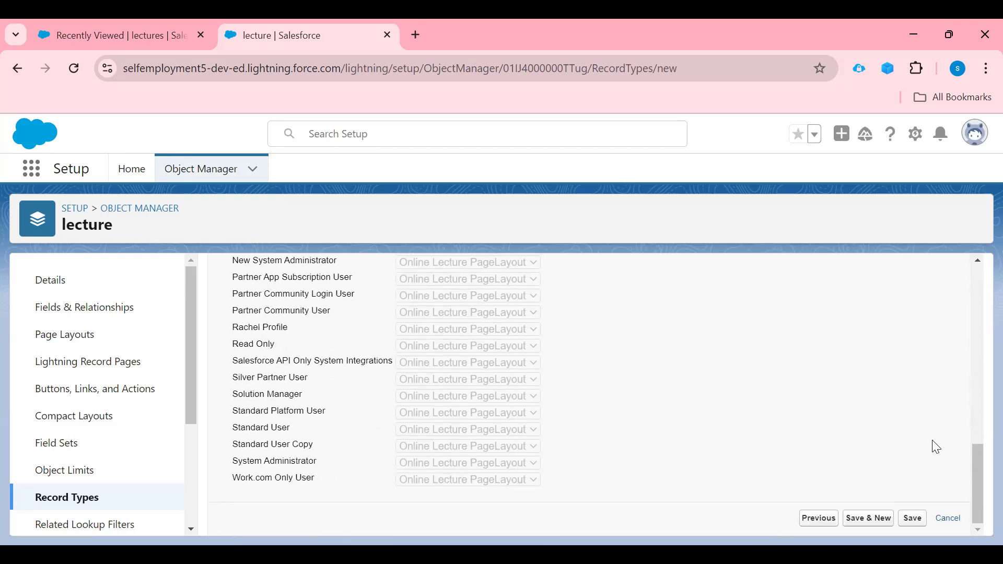
pyautogui.click(912, 524)
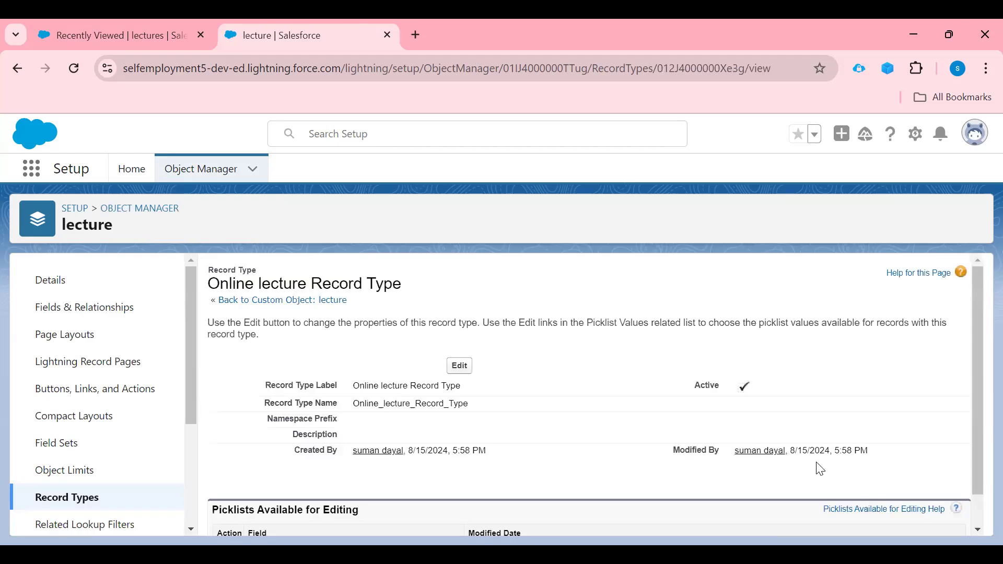
pyautogui.scroll(-1, 511, 398)
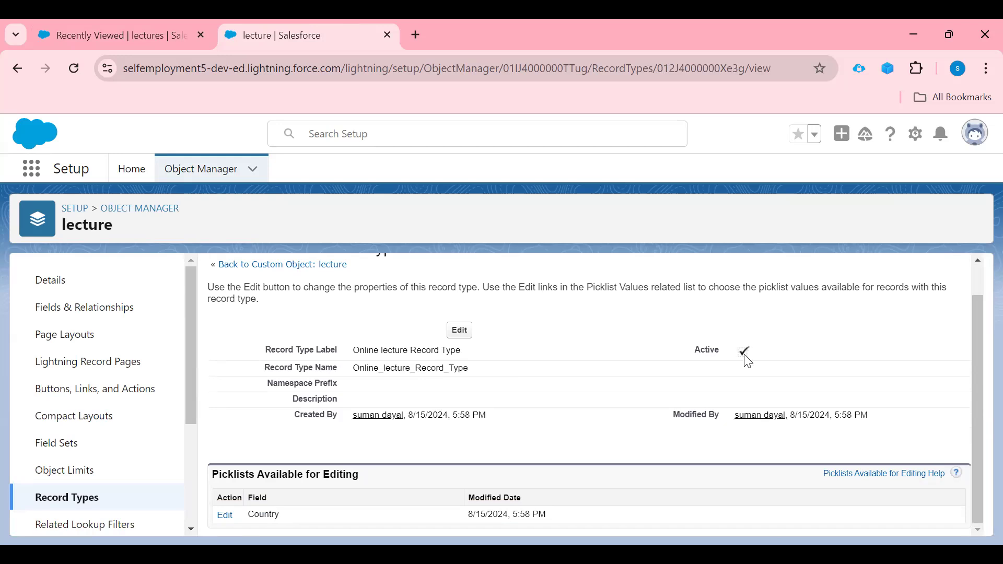
# Start a new lecture record type from Master, label it Offline Lecture Record Type, and make it active
pyautogui.click(84, 500)
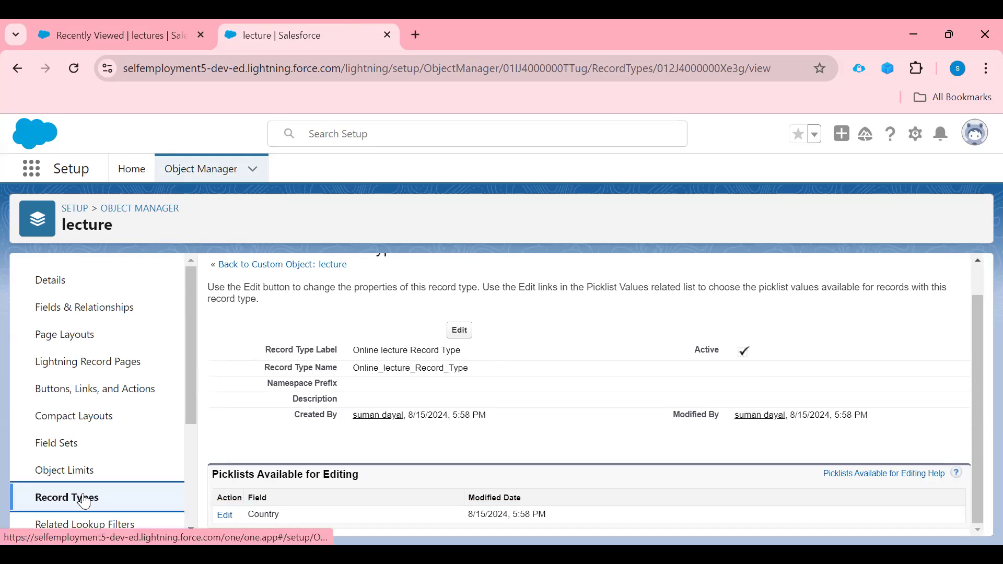
pyautogui.click(825, 284)
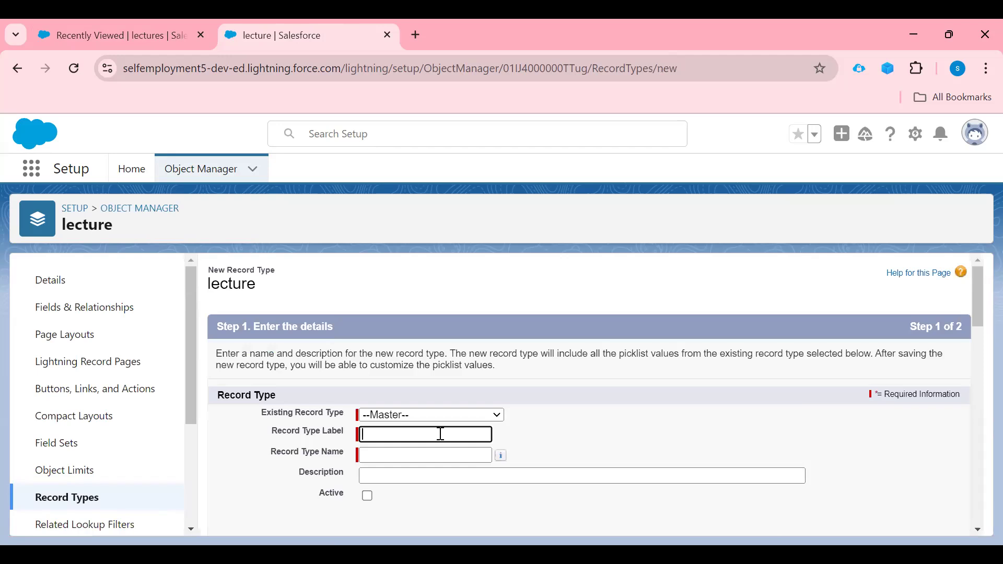
pyautogui.click(448, 433)
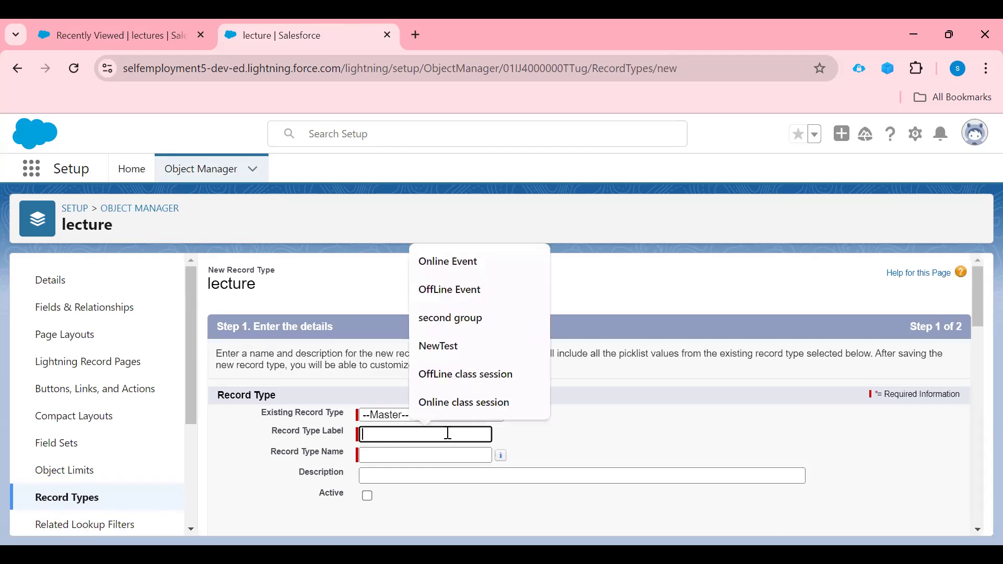
pyautogui.write('Offlin')
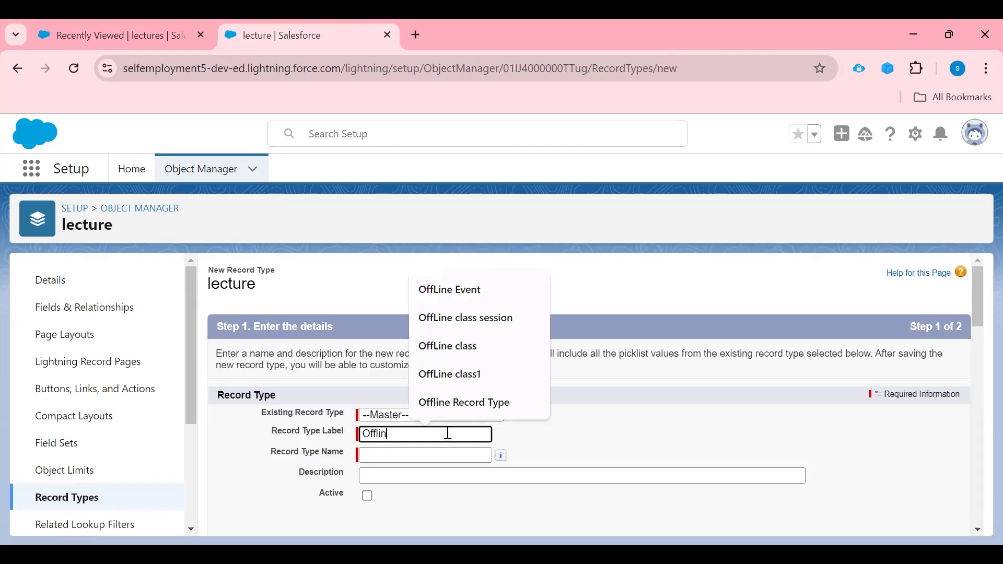
pyautogui.write('e Le')
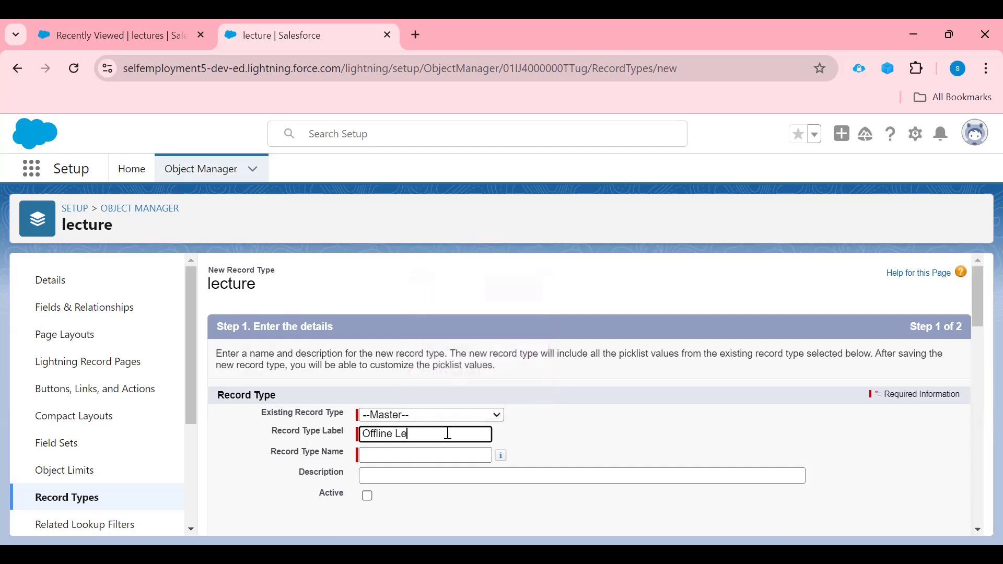
pyautogui.write('cture Recor')
pyautogui.write('d Types')
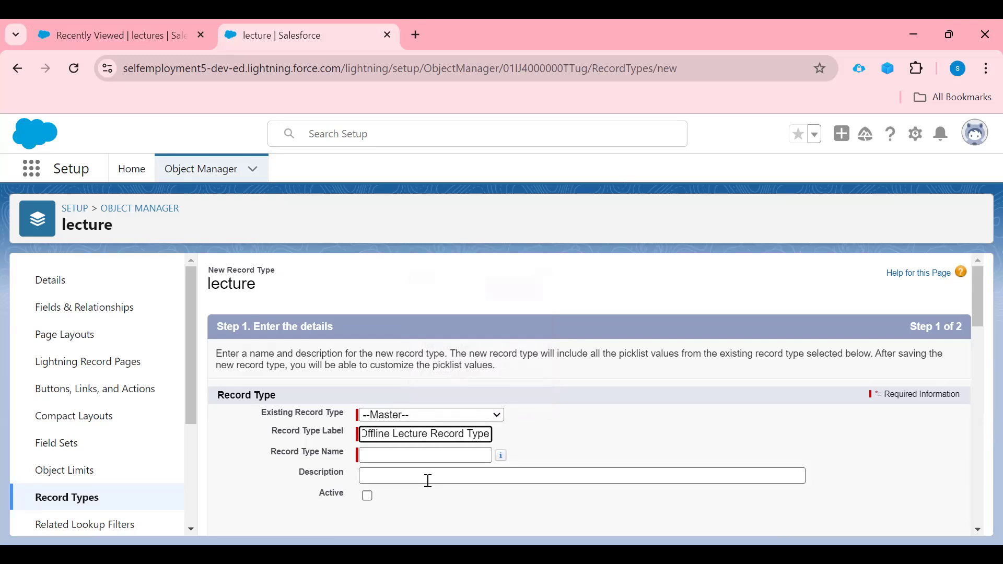
pyautogui.click(440, 454)
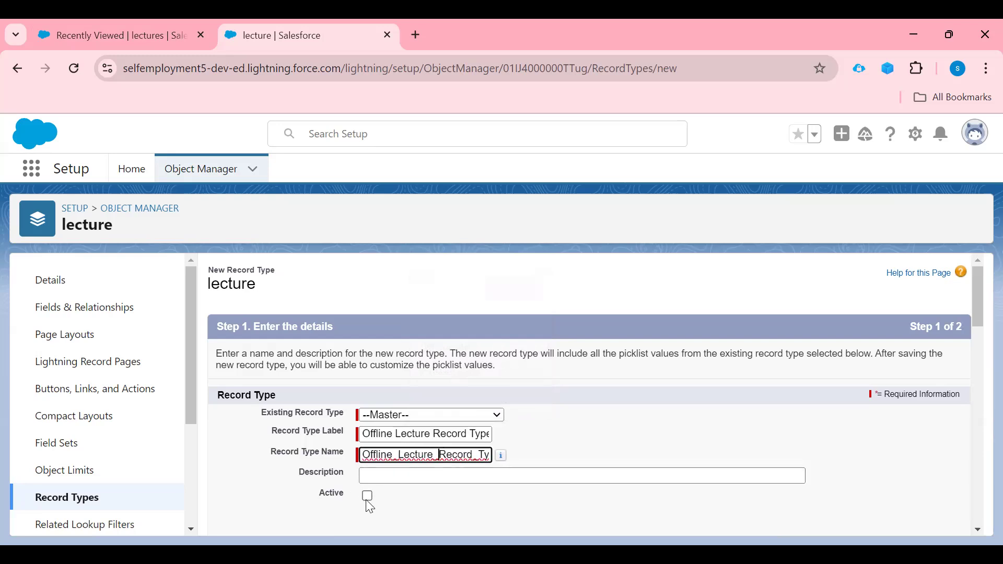
pyautogui.scroll(-1, 353, 418)
pyautogui.click(367, 418)
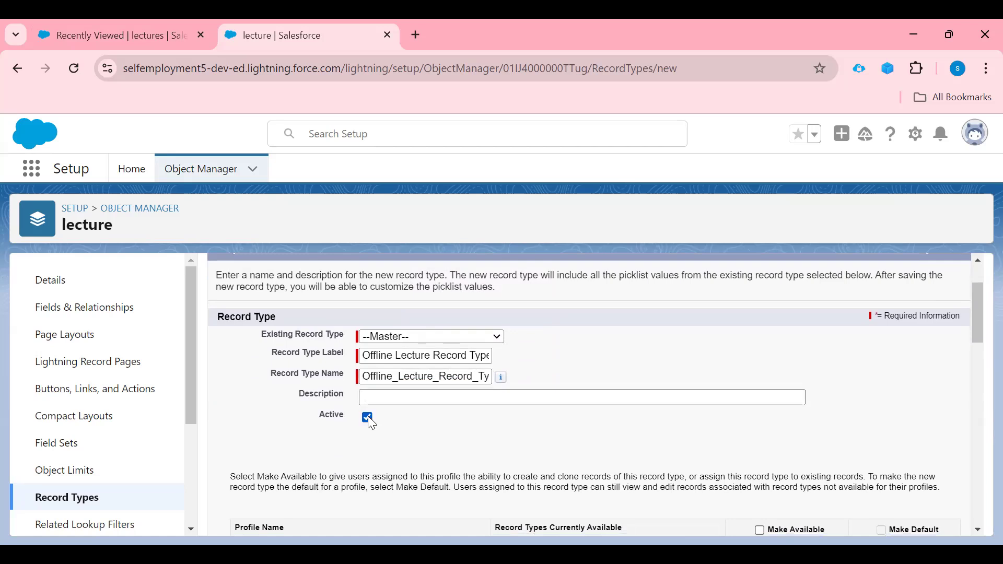
# Make the offline record type available to all profiles without making it the default, and proceed to the page layout assignment
pyautogui.scroll(-2, 910, 428)
pyautogui.scroll(-1, 910, 428)
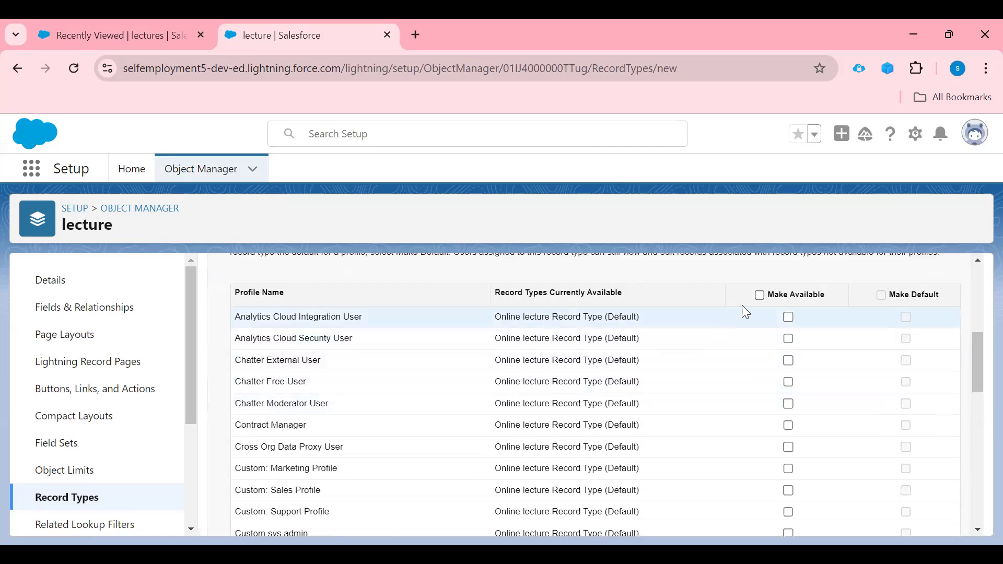
pyautogui.scroll(1, 785, 442)
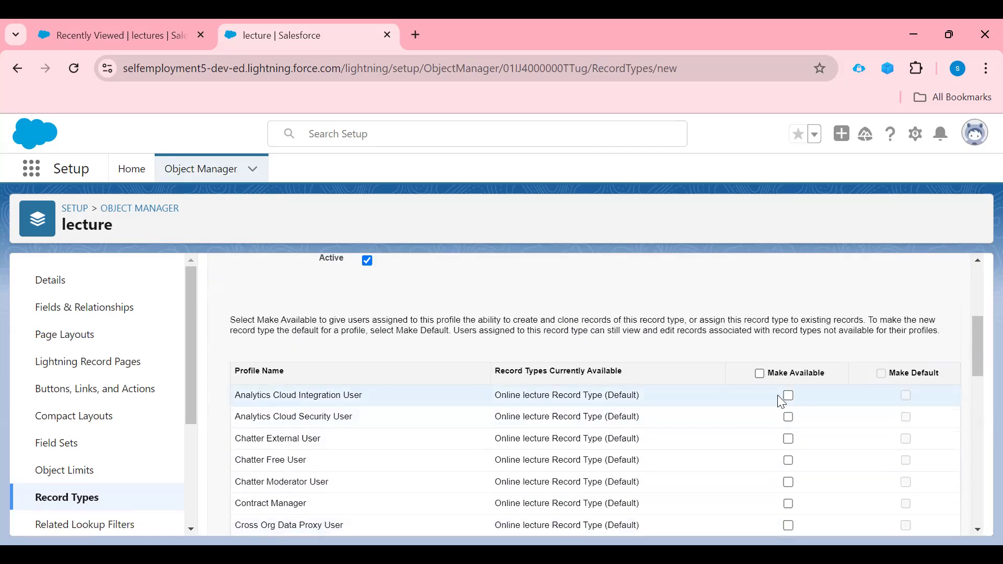
pyautogui.click(760, 373)
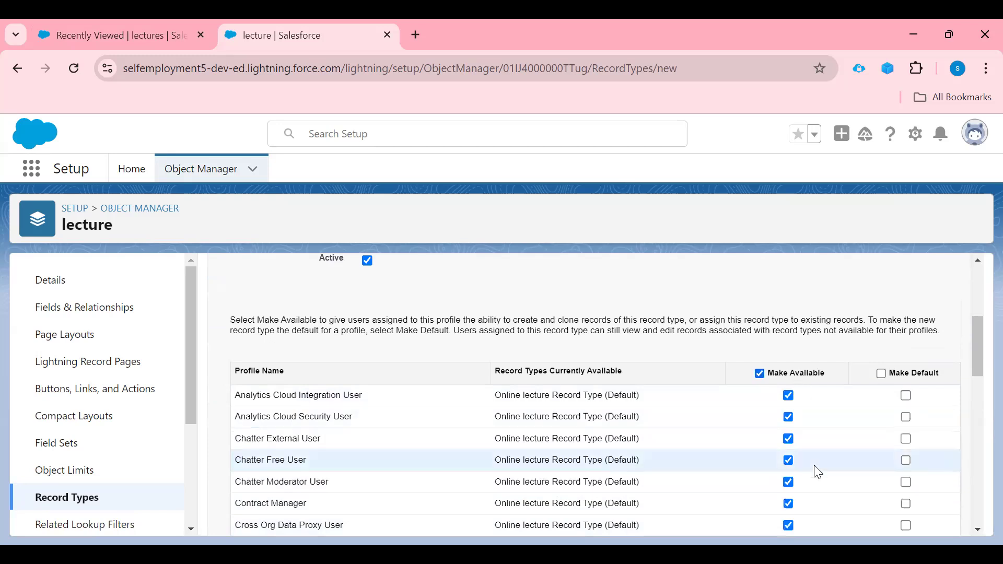
pyautogui.scroll(-1, 874, 446)
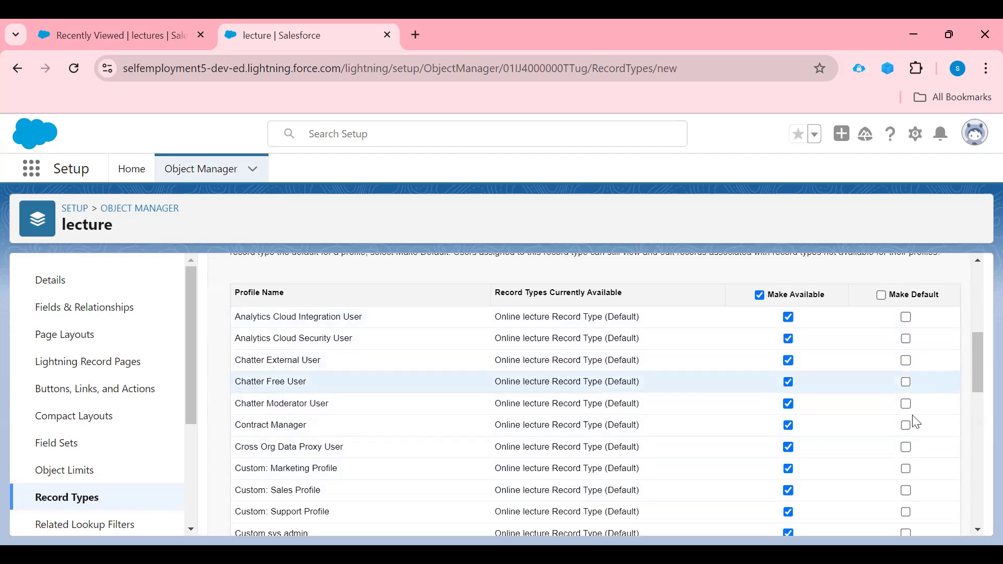
pyautogui.scroll(5, 604, 358)
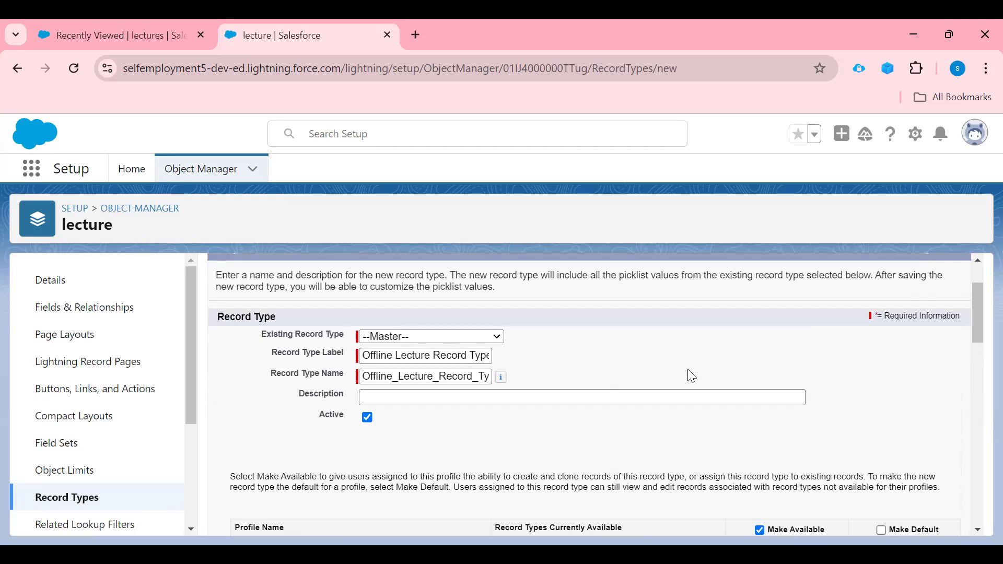
pyautogui.scroll(-9, 862, 390)
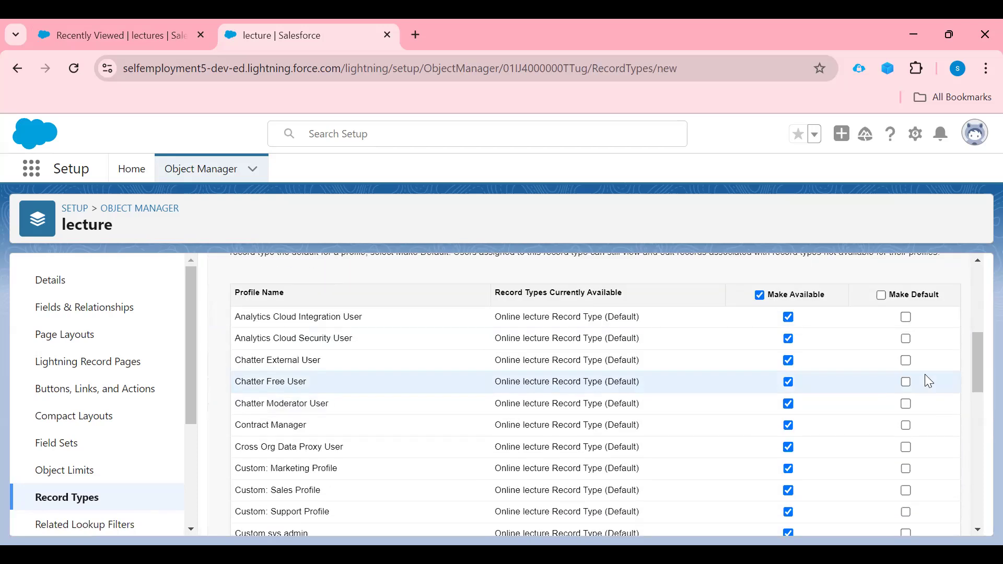
pyautogui.scroll(-7, 865, 447)
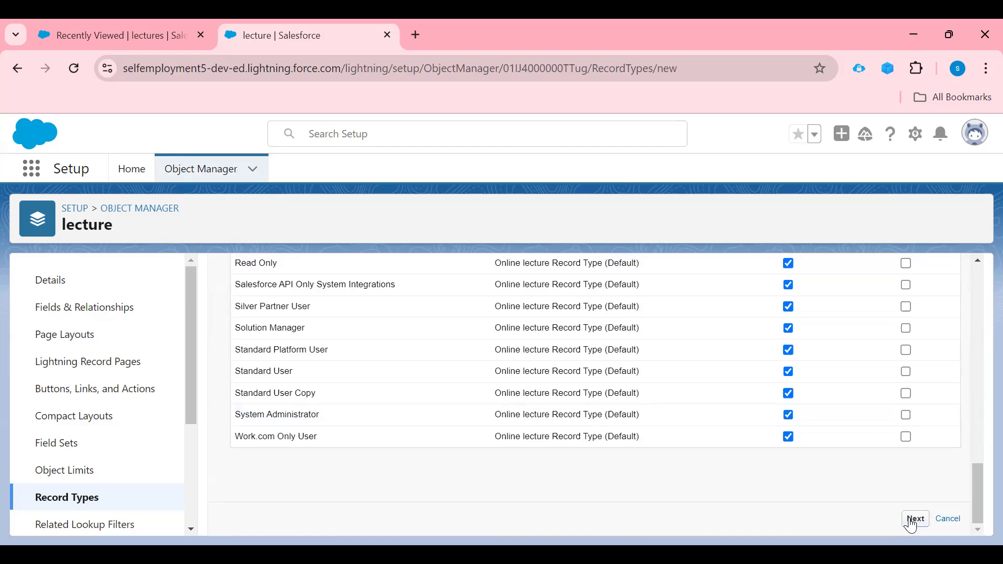
pyautogui.click(912, 522)
# Apply Offline Lecture PageLayout as the one layout for all profiles, and save the record type
pyautogui.scroll(-3, 690, 410)
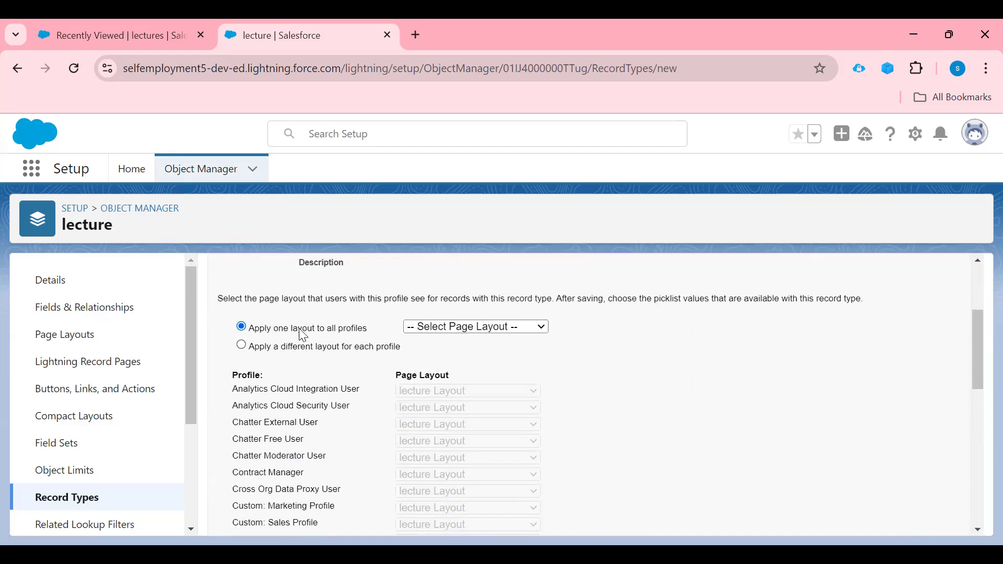
pyautogui.click(538, 333)
pyautogui.click(474, 366)
pyautogui.scroll(-3, 808, 394)
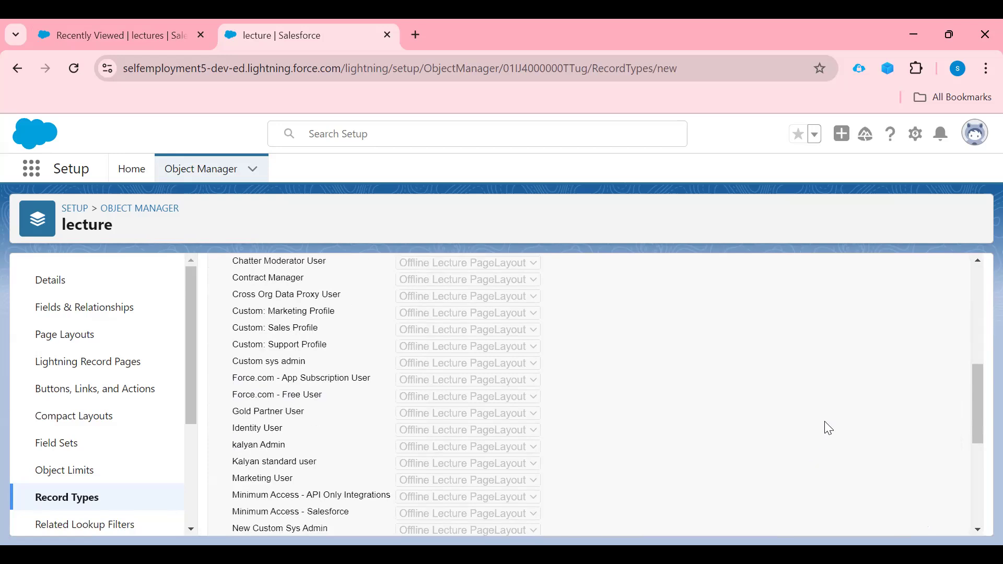
pyautogui.scroll(-5, 862, 407)
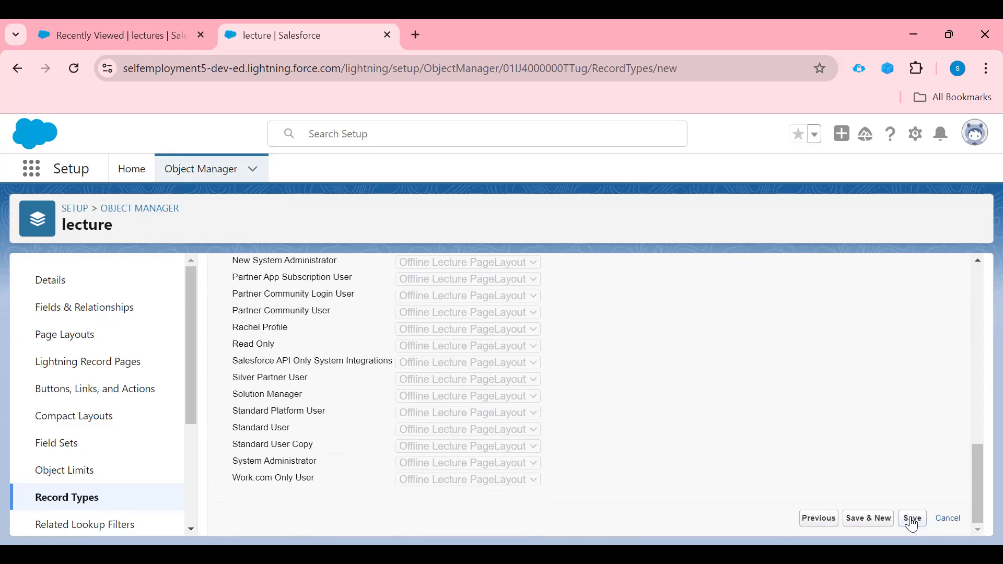
pyautogui.click(912, 519)
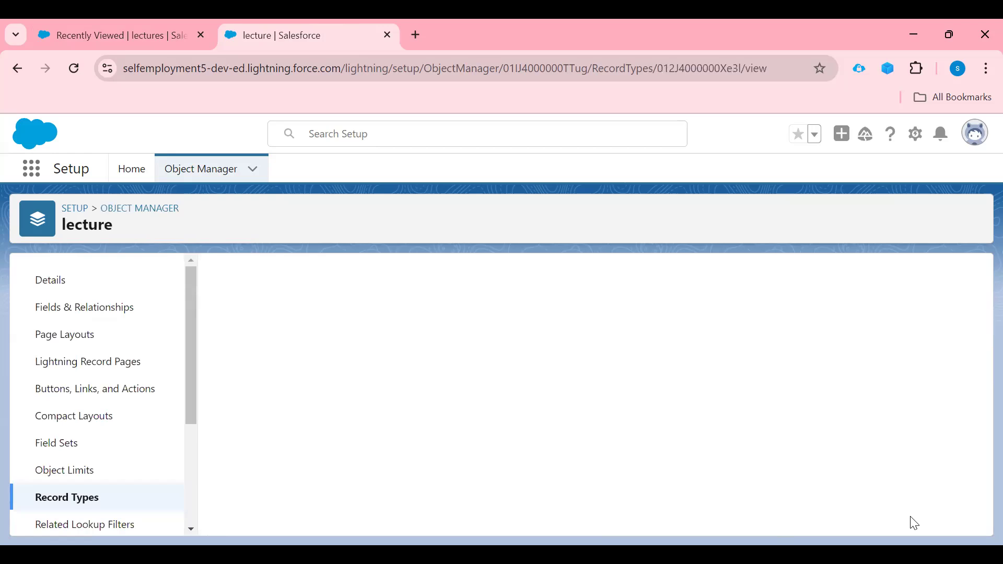
# Check the details of the saved Offline Lecture Record Type, and return to the lecture object's record types list
pyautogui.scroll(-1, 640, 349)
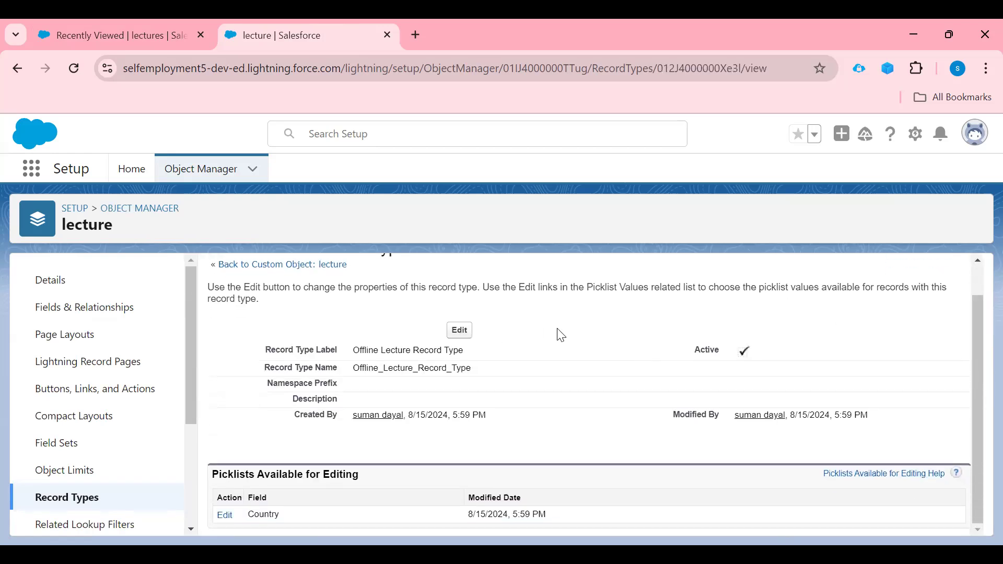
pyautogui.scroll(1, 557, 329)
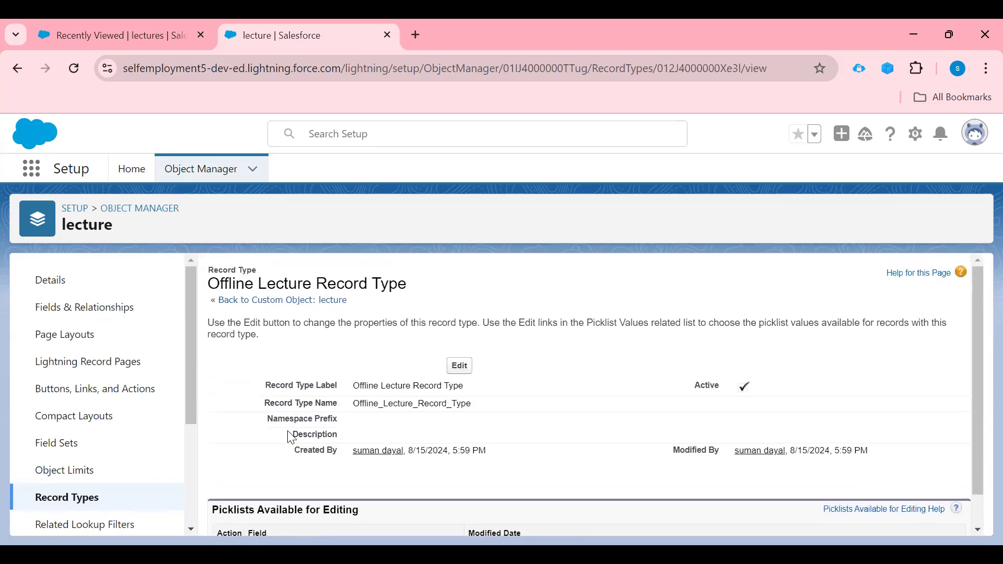
pyautogui.click(80, 503)
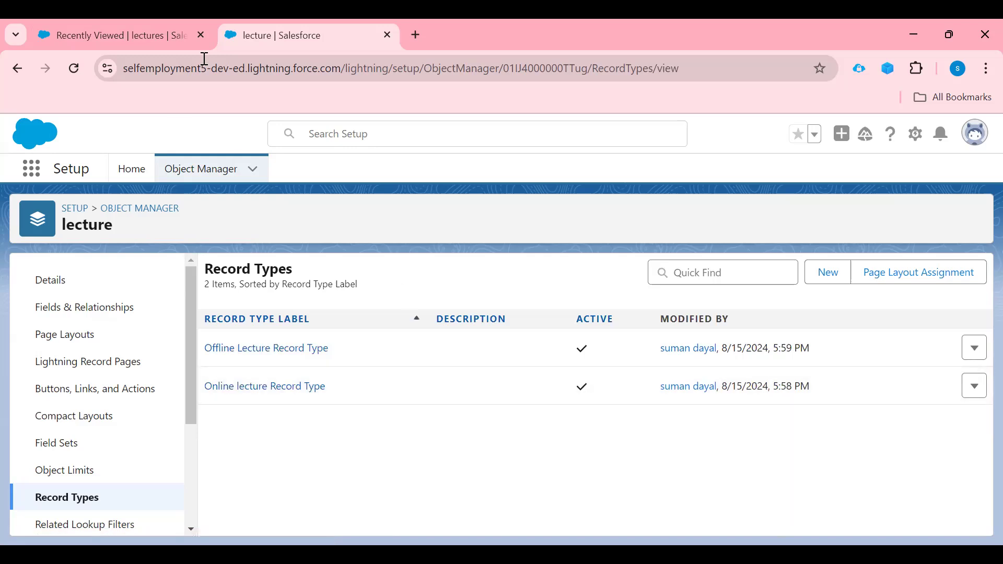
# Switch to the My college lectures list, set the display density to Comfy, and refresh the page
pyautogui.click(81, 33)
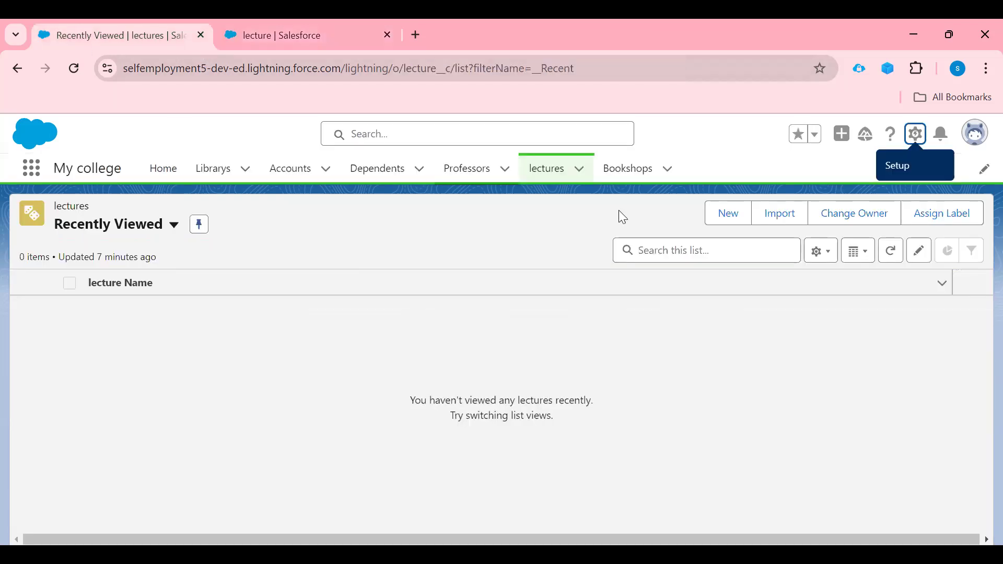
pyautogui.click(975, 133)
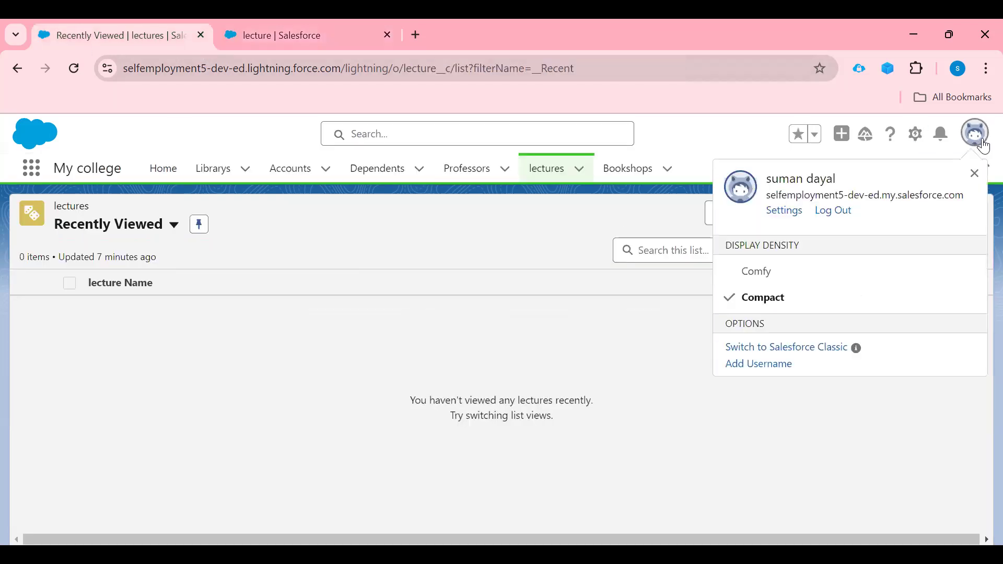
pyautogui.click(735, 272)
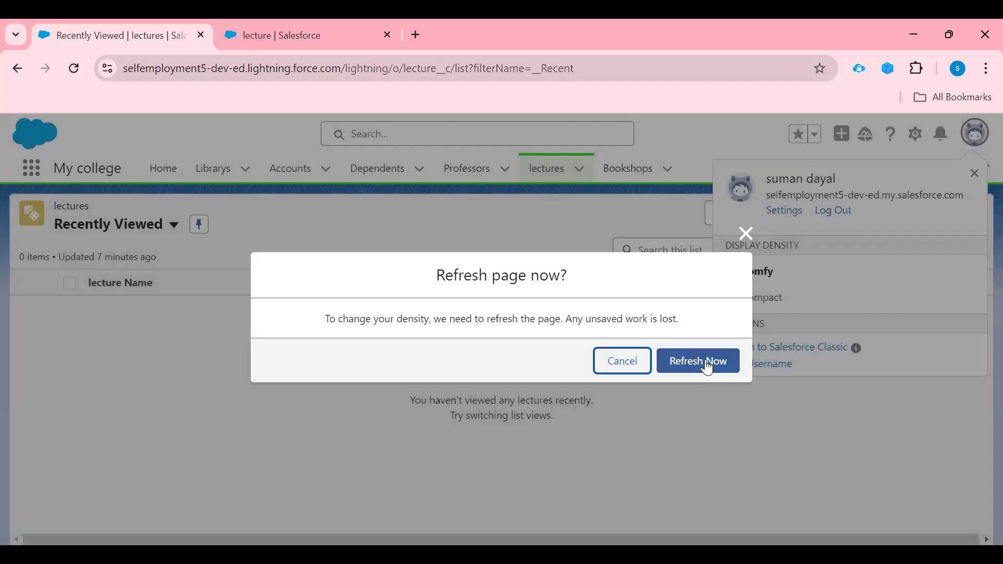
pyautogui.click(706, 362)
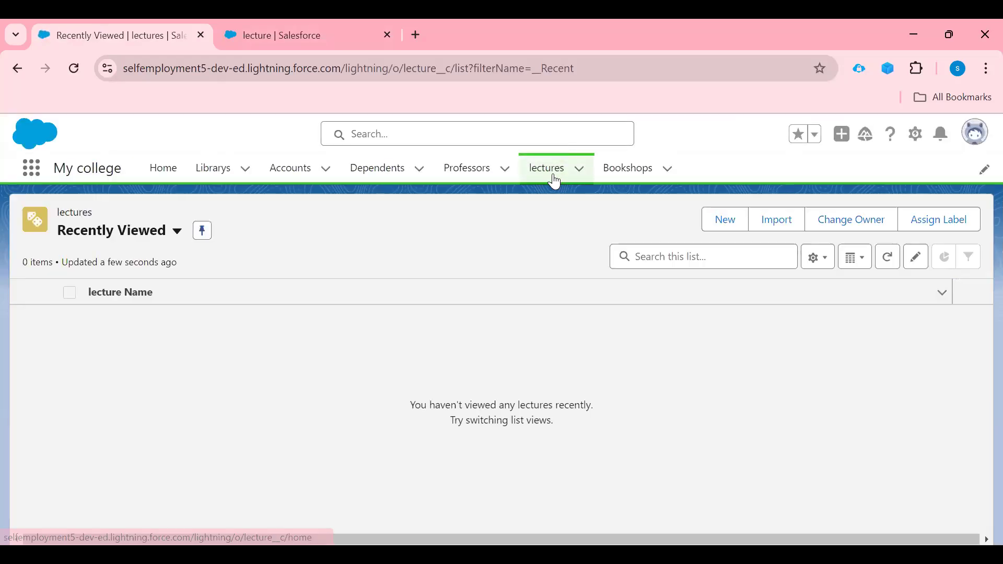
# Open a new lecture form with Online lecture Record Type, examine its fields, and cancel the form
pyautogui.click(555, 175)
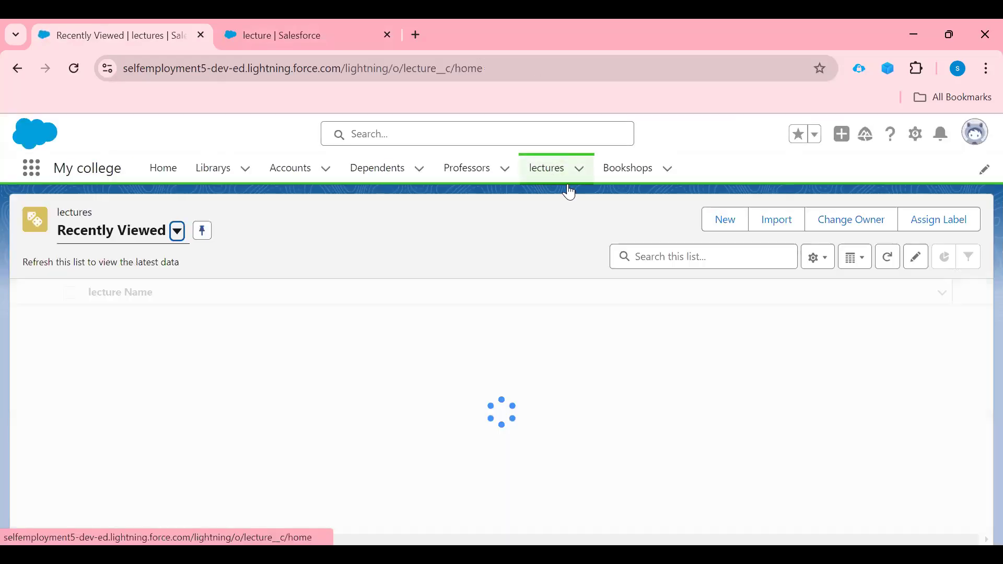
pyautogui.click(731, 229)
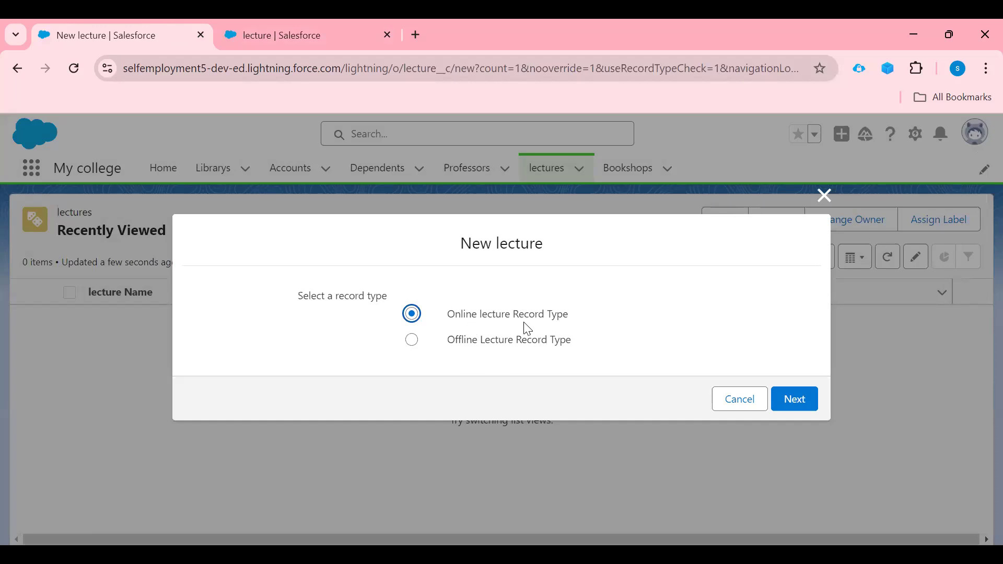
pyautogui.click(796, 400)
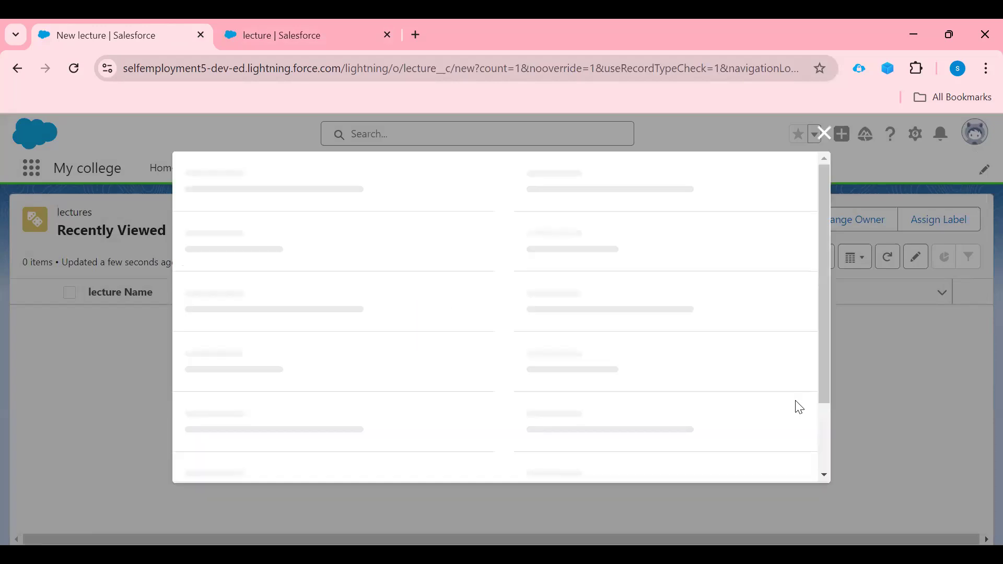
pyautogui.scroll(-2, 470, 356)
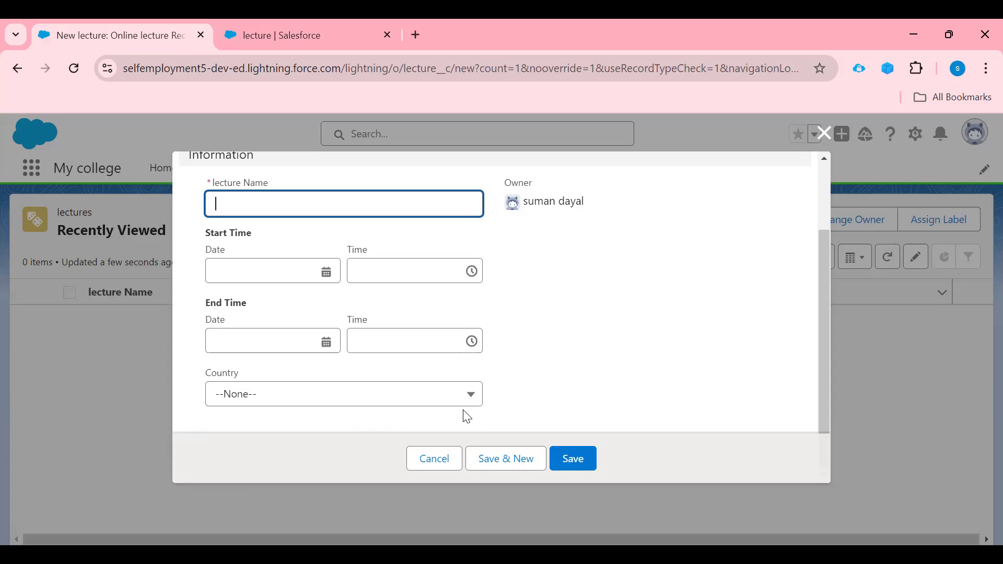
pyautogui.click(438, 459)
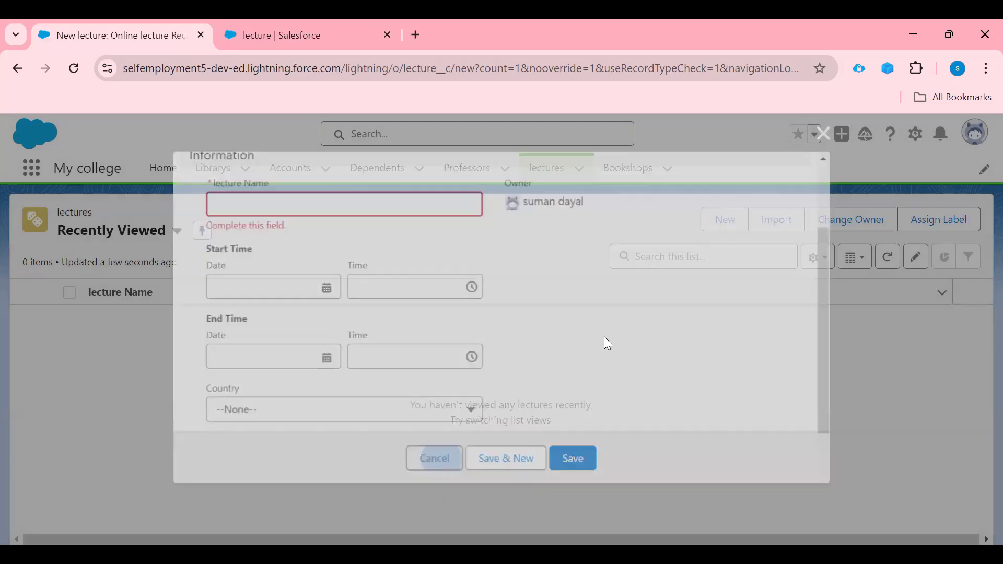
# Open a new lecture form with Offline Lecture Record Type, examine its fields, and close it without saving
pyautogui.click(727, 233)
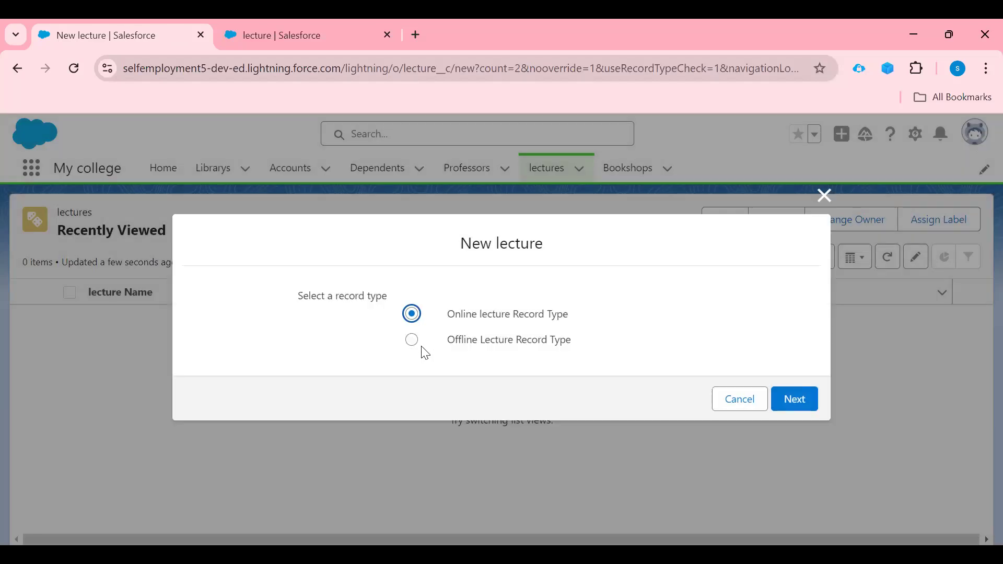
pyautogui.click(415, 343)
pyautogui.click(802, 400)
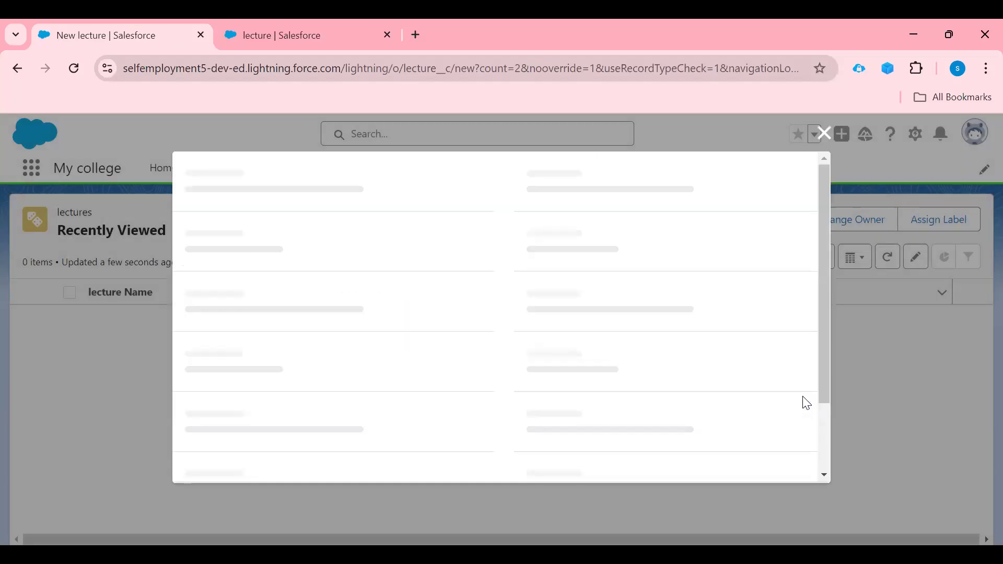
pyautogui.scroll(-1, 501, 407)
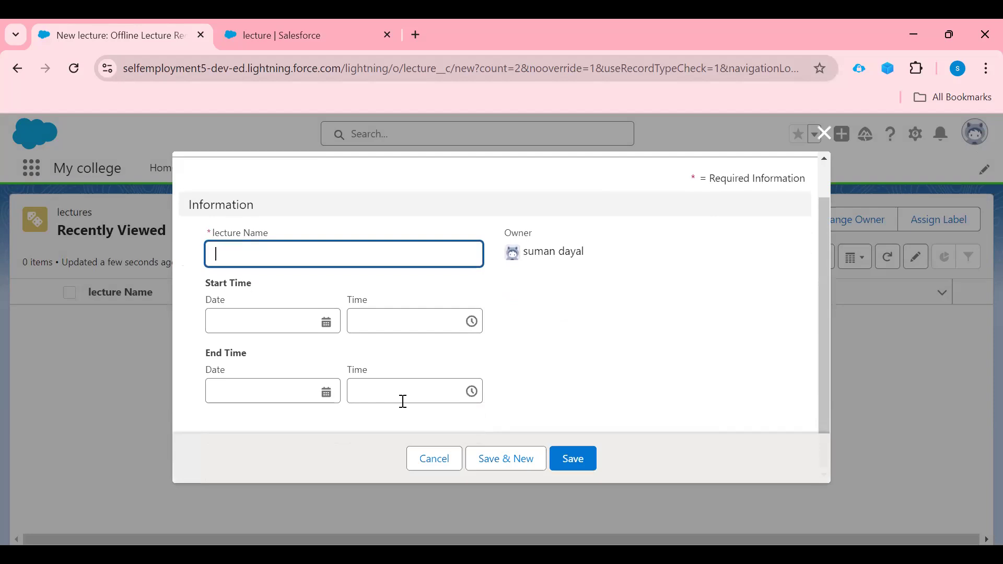
pyautogui.click(824, 135)
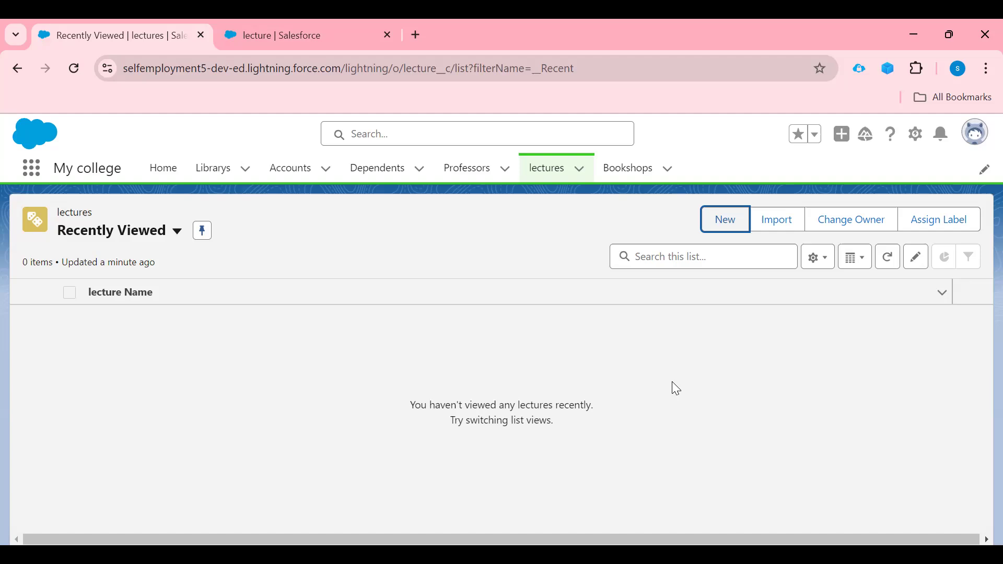
# Open a new BookShop form, examine all the Book Catagory options, and close the form without saving
pyautogui.click(627, 172)
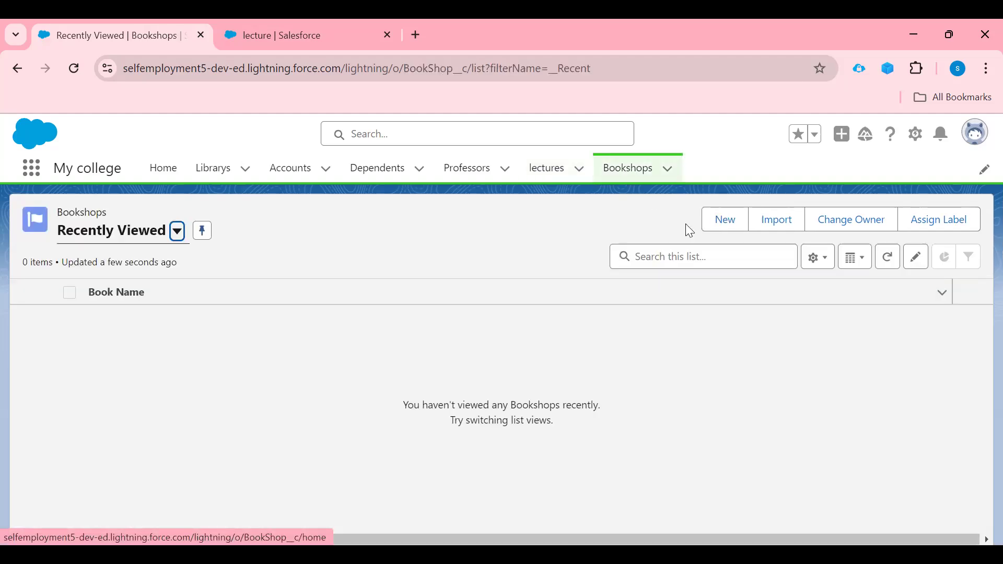
pyautogui.click(726, 220)
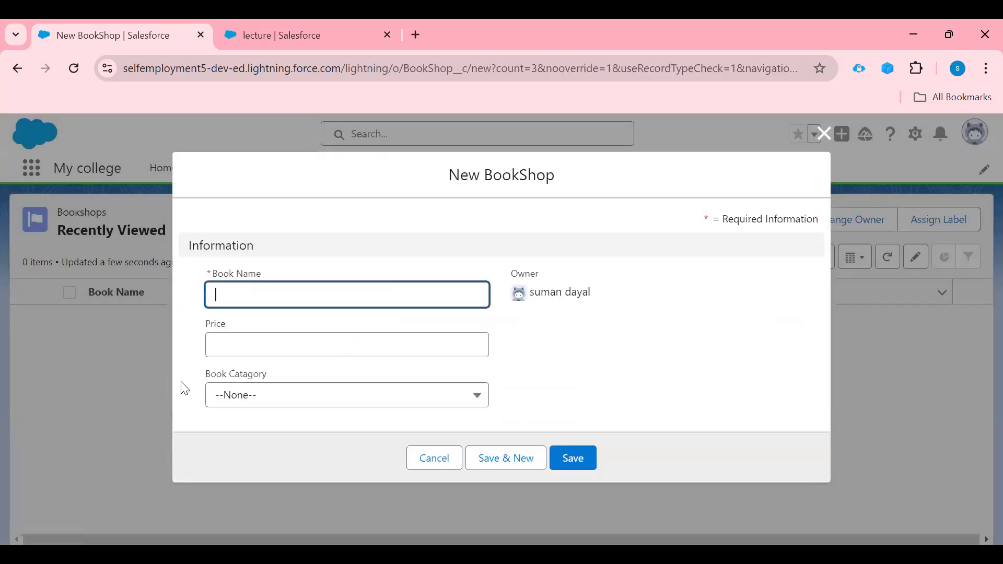
pyautogui.click(483, 400)
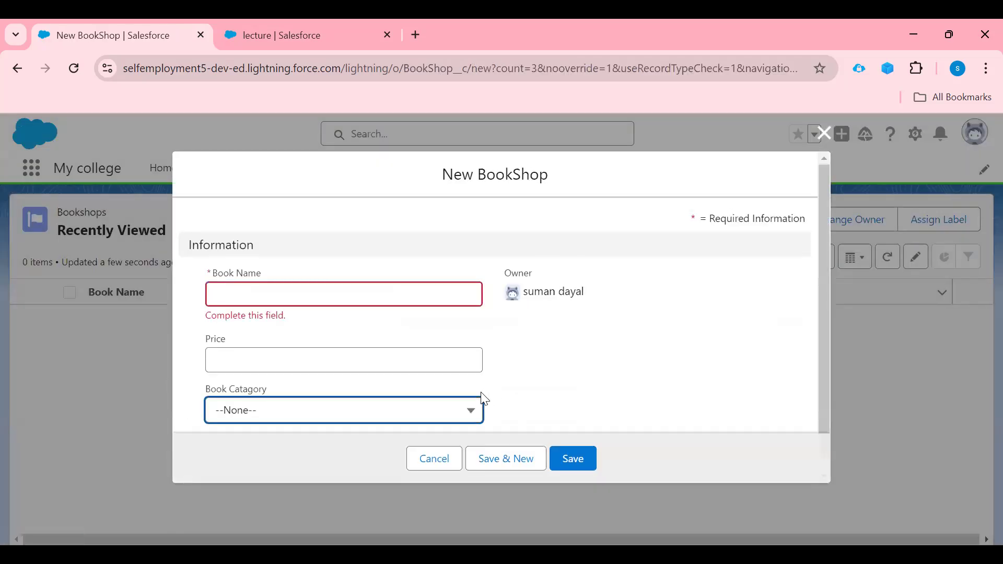
pyautogui.click(468, 411)
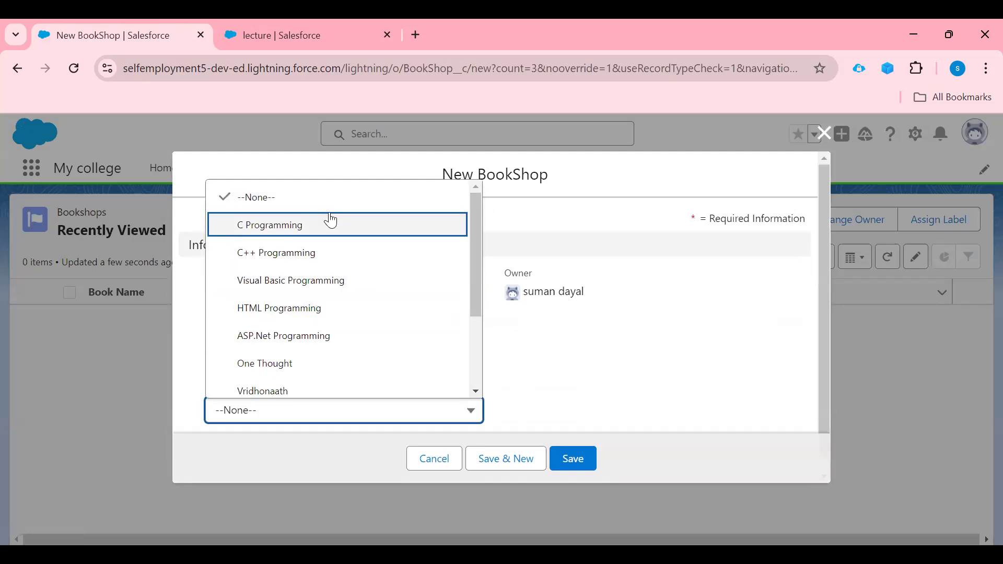
pyautogui.scroll(-3, 330, 225)
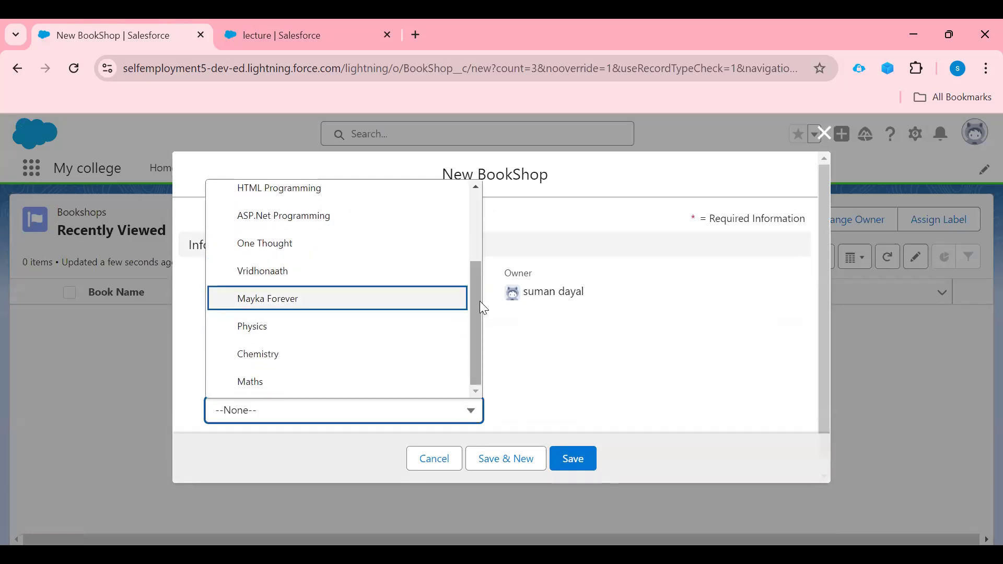
pyautogui.scroll(3, 480, 300)
pyautogui.click(497, 218)
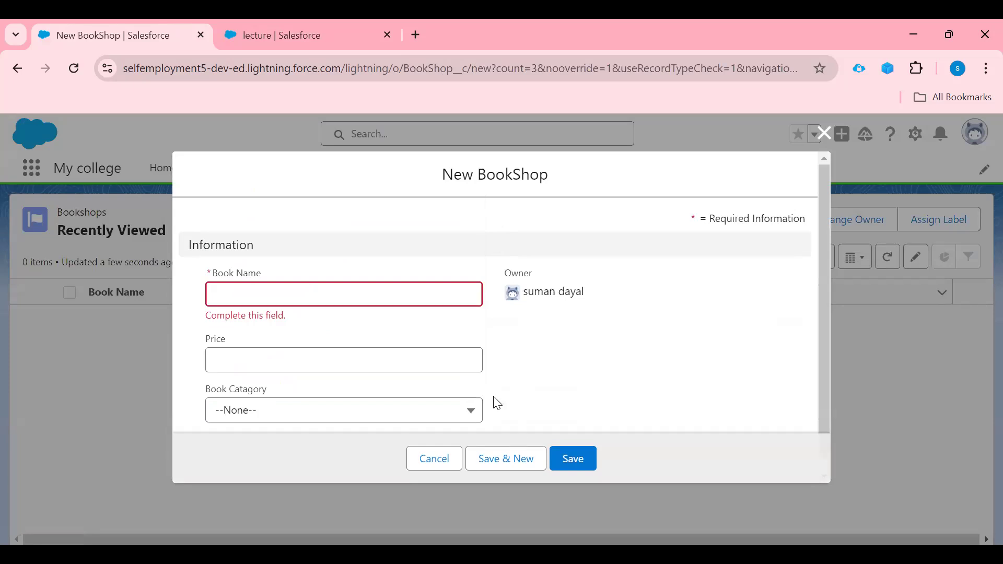
pyautogui.click(473, 414)
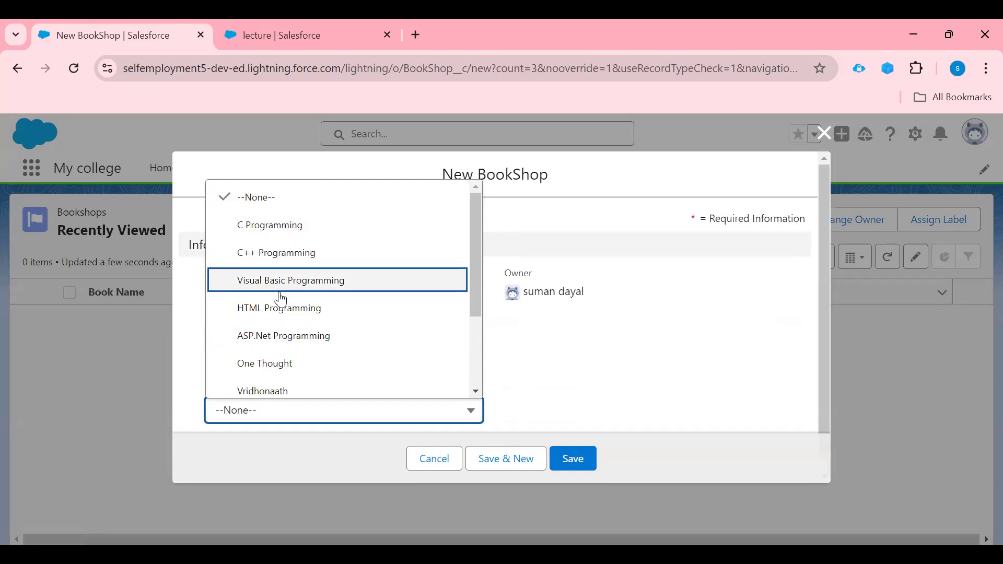
pyautogui.scroll(-3, 303, 366)
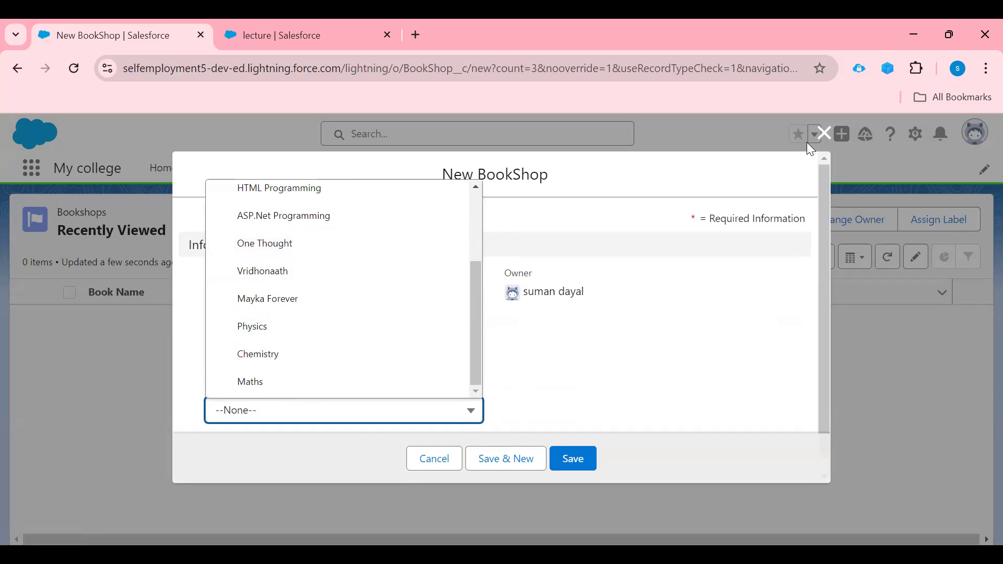
pyautogui.click(825, 133)
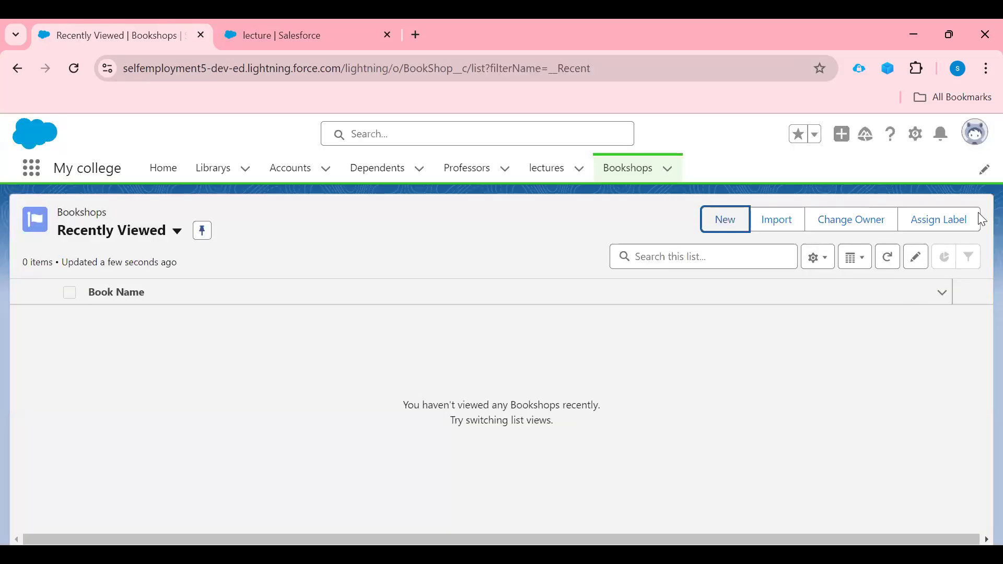
# Open Setup and find the BookShop object in the Object Manager by searching for "booksh", and open its details
pyautogui.click(915, 135)
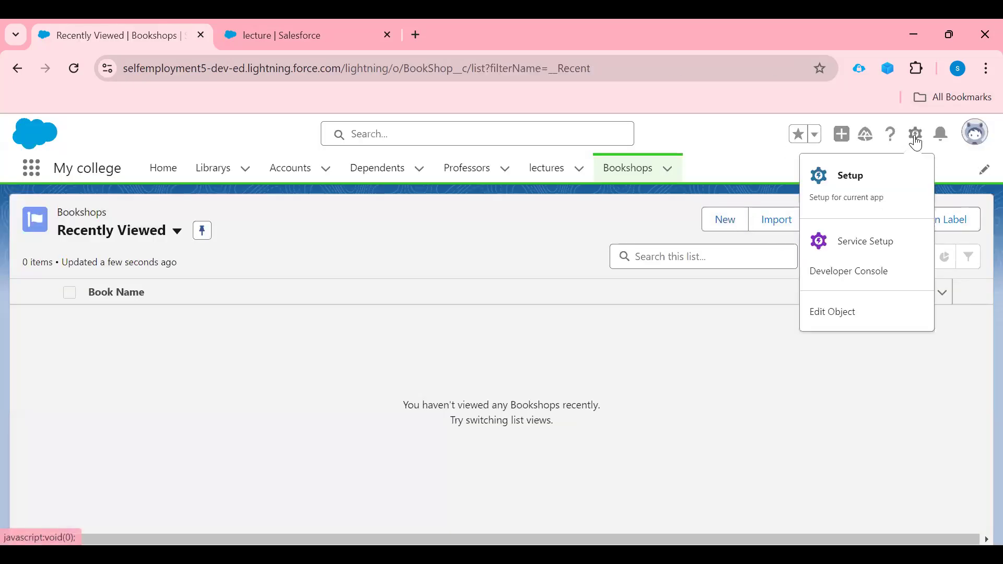
pyautogui.click(850, 182)
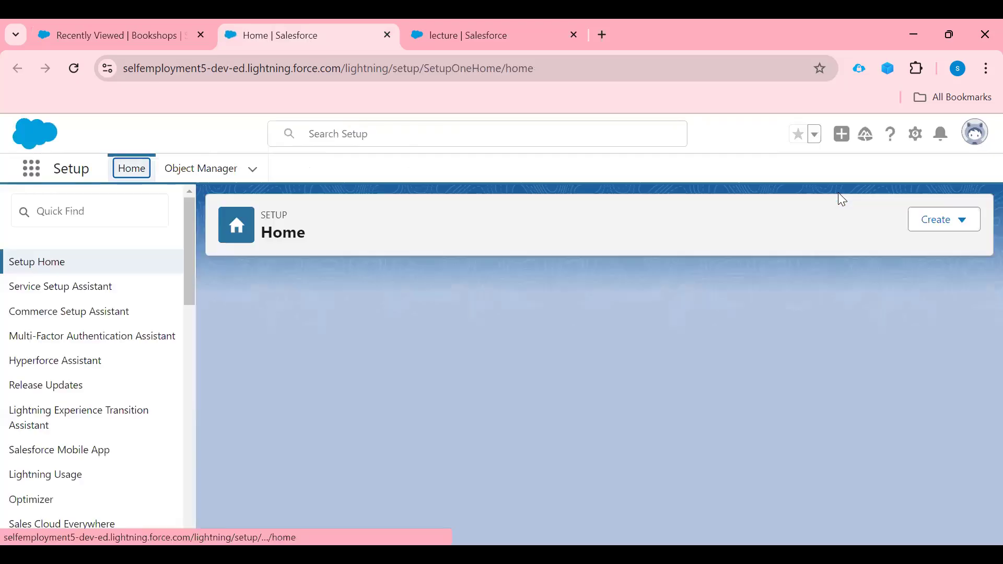
pyautogui.click(205, 168)
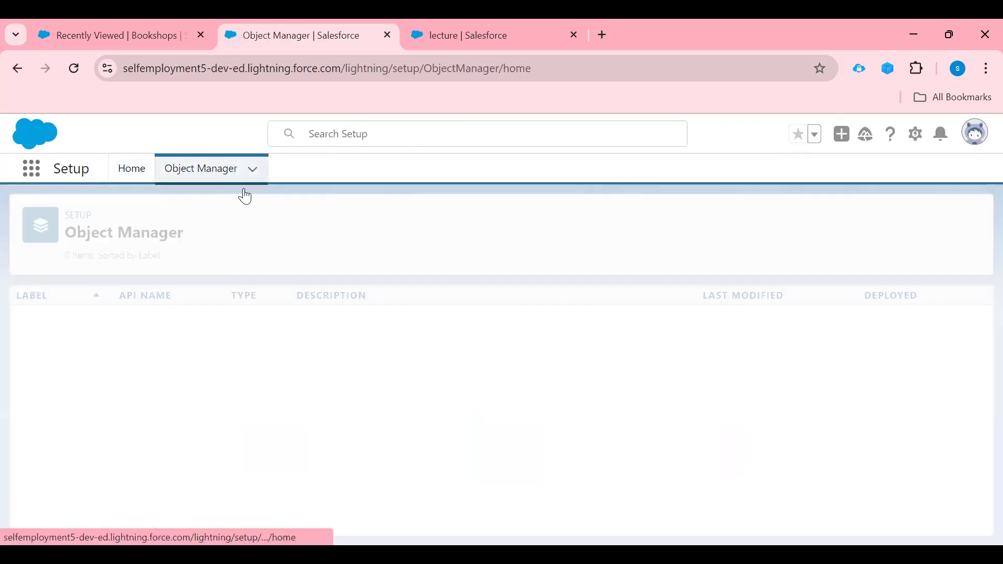
pyautogui.click(760, 220)
pyautogui.write('book')
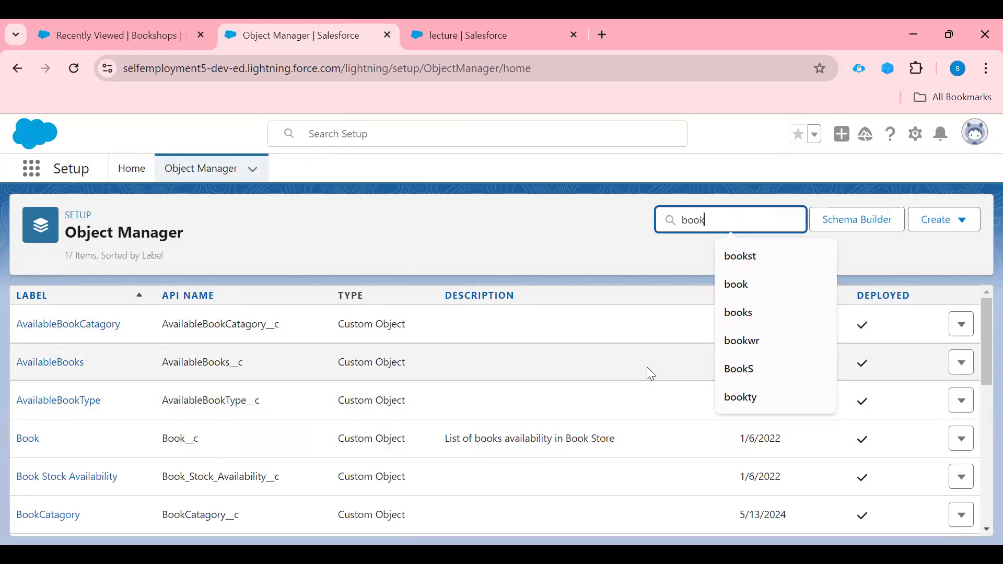
pyautogui.write('sh')
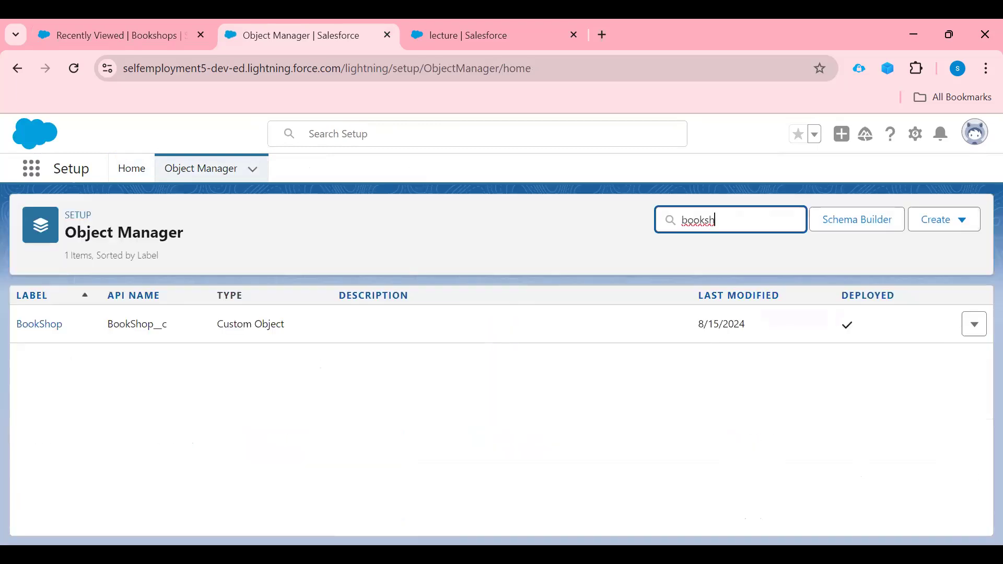
pyautogui.click(55, 325)
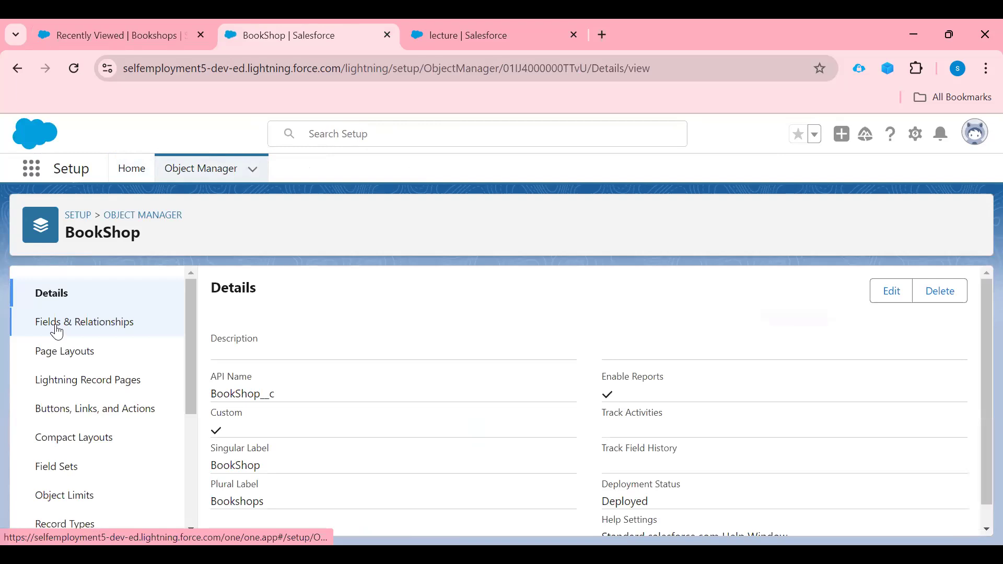
# Start a new BookShop record type based on Master, labelled Programming Books and named Programming_Books
pyautogui.scroll(-3, 101, 412)
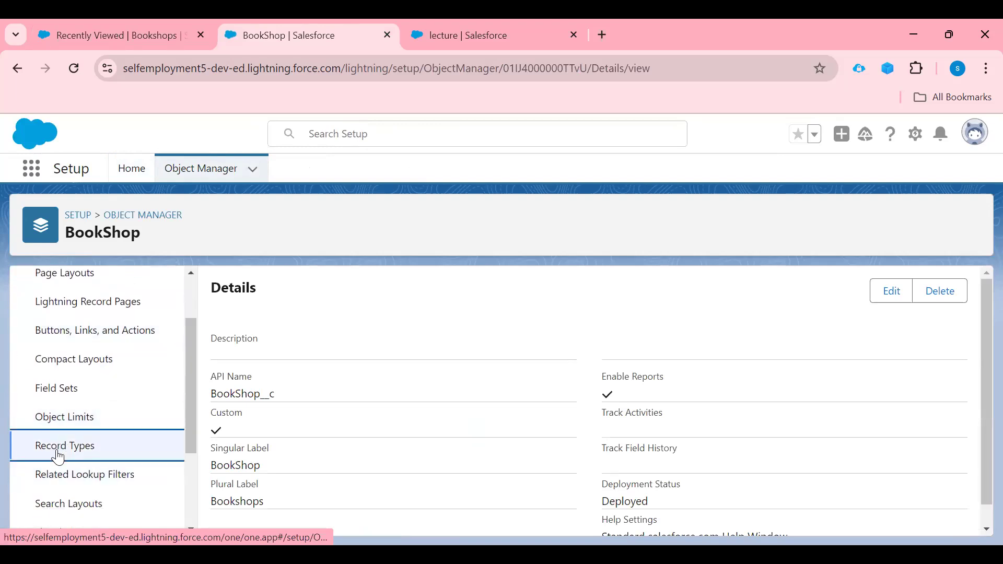
pyautogui.click(83, 444)
pyautogui.click(828, 293)
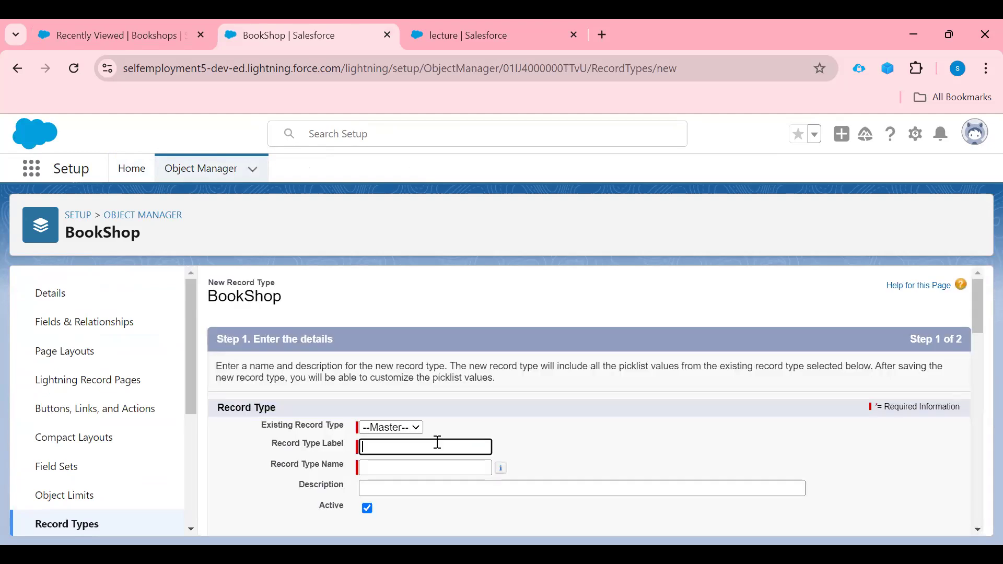
pyautogui.write('Pro')
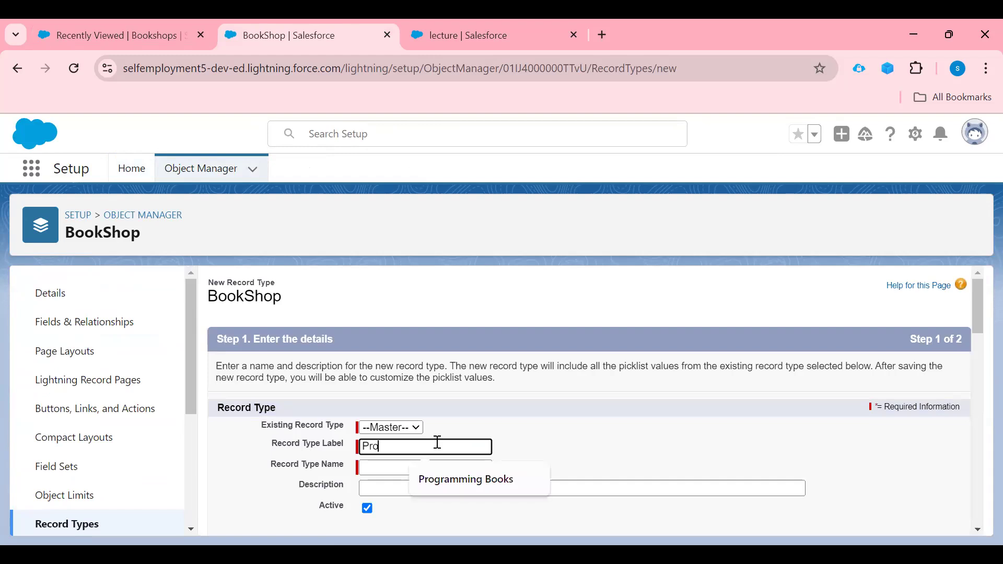
pyautogui.write('gramming Books')
pyautogui.click(482, 487)
pyautogui.click(425, 467)
# Make the record type available only to the System Administrator and Standard User profiles, and continue to the page layout assignment
pyautogui.scroll(-3, 380, 351)
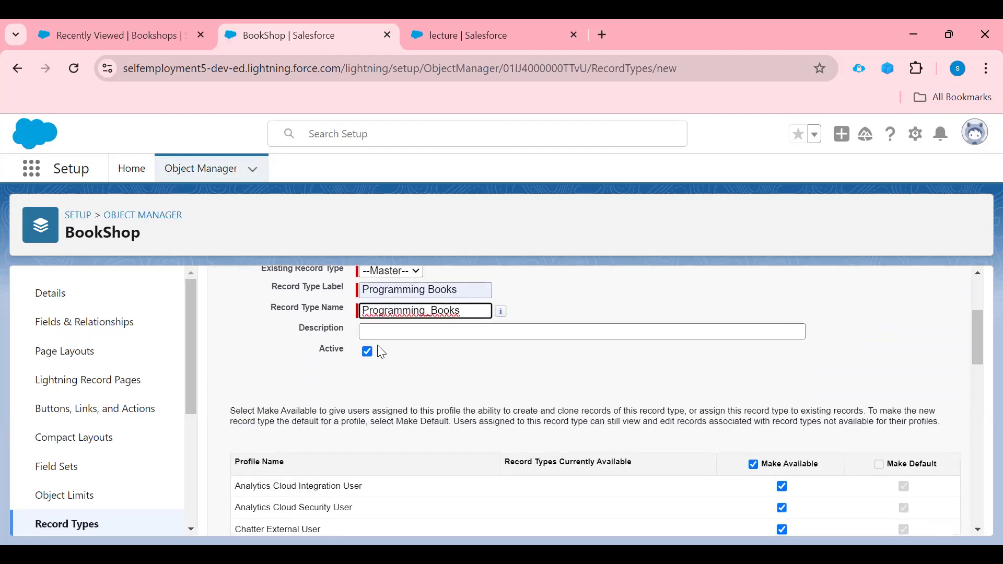
pyautogui.scroll(-3, 918, 410)
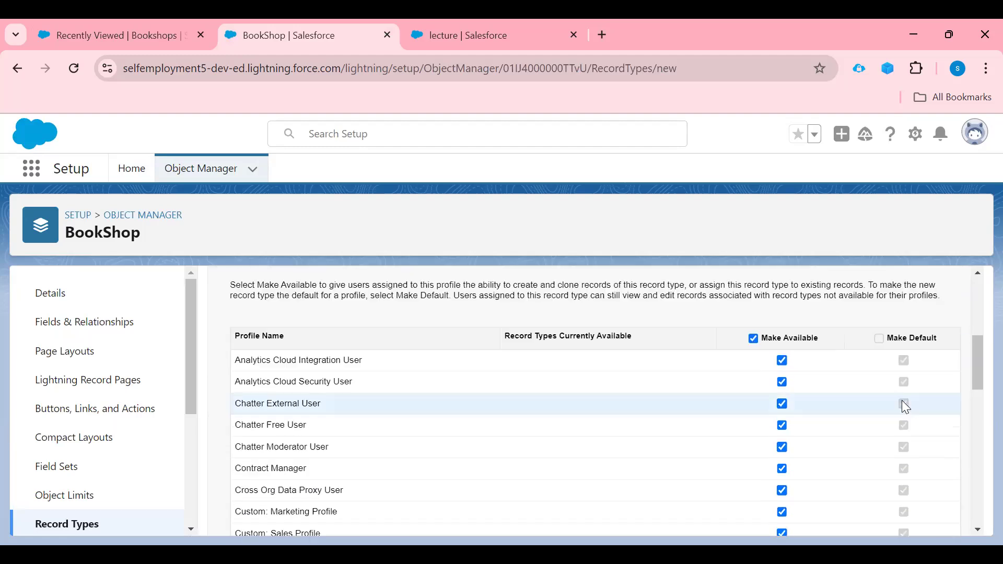
pyautogui.scroll(1, 905, 407)
pyautogui.click(753, 384)
pyautogui.scroll(-3, 843, 402)
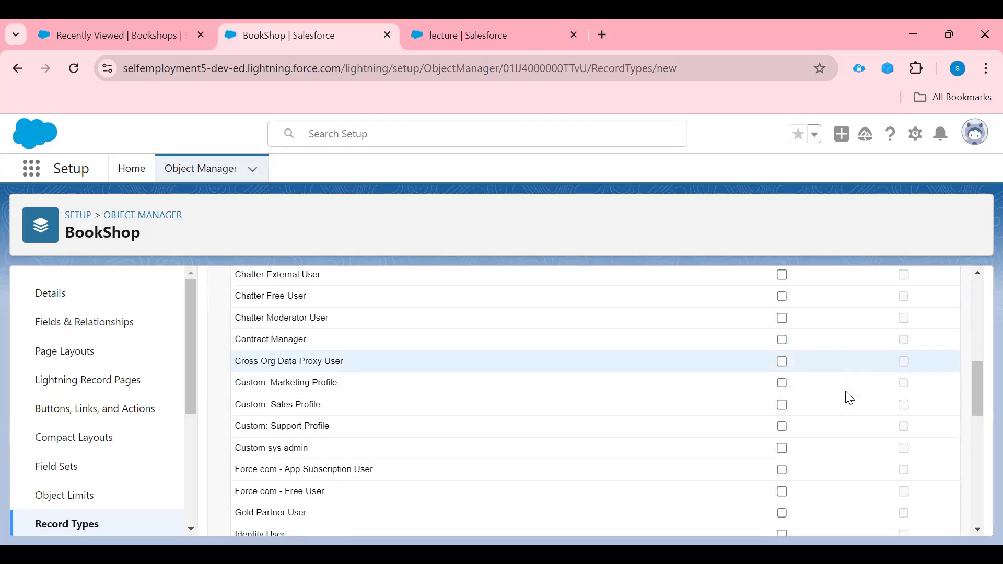
pyautogui.scroll(-10, 849, 398)
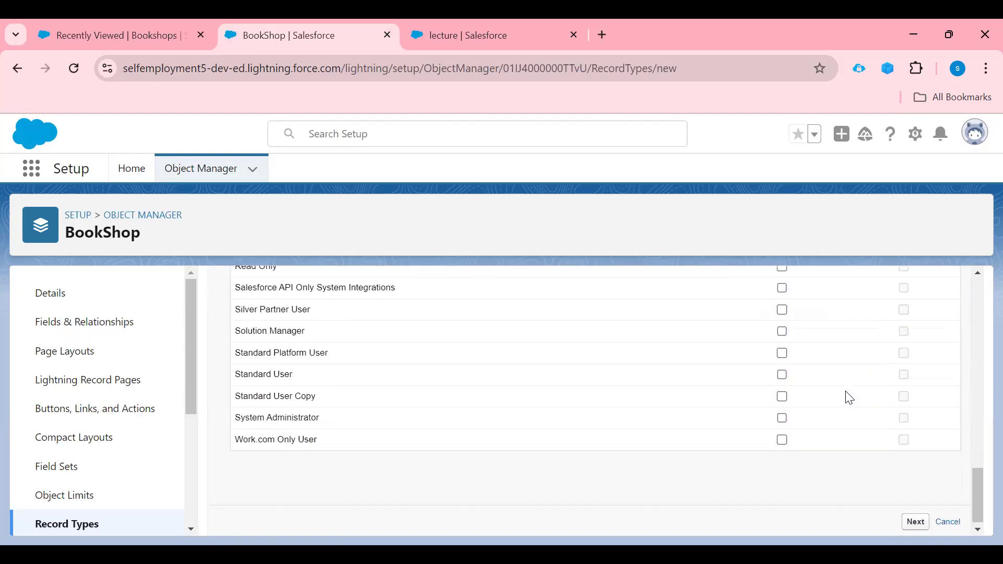
pyautogui.click(785, 420)
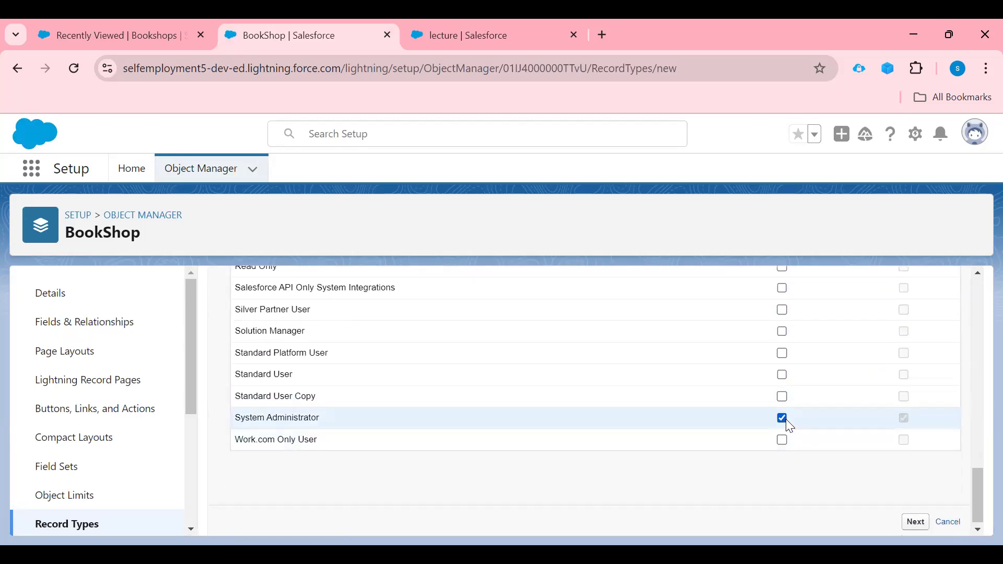
pyautogui.click(784, 379)
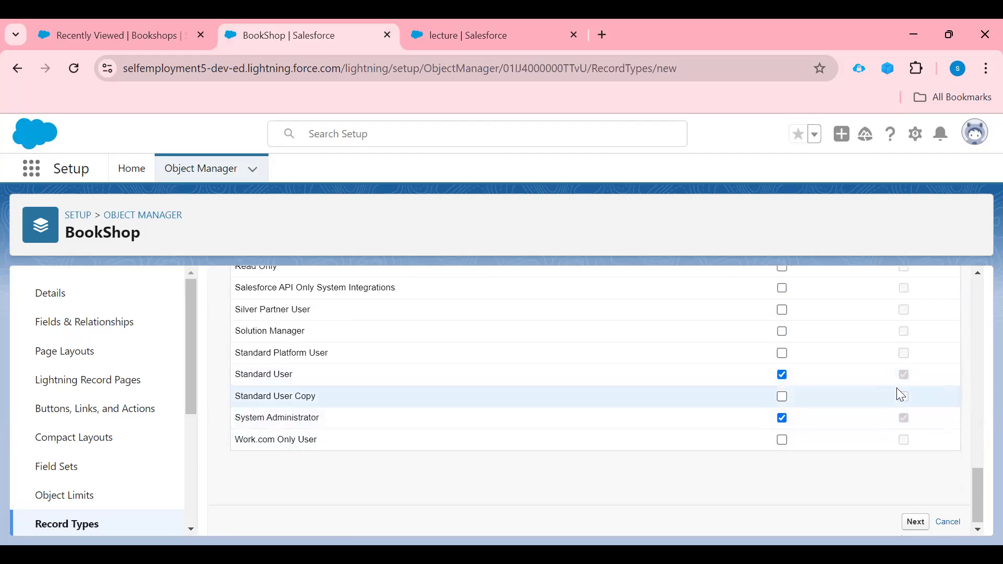
pyautogui.click(915, 522)
# Review the page layout assignment, keep BookShop Layout applied to all profiles, and save the Programming Books record type
pyautogui.scroll(-3, 743, 441)
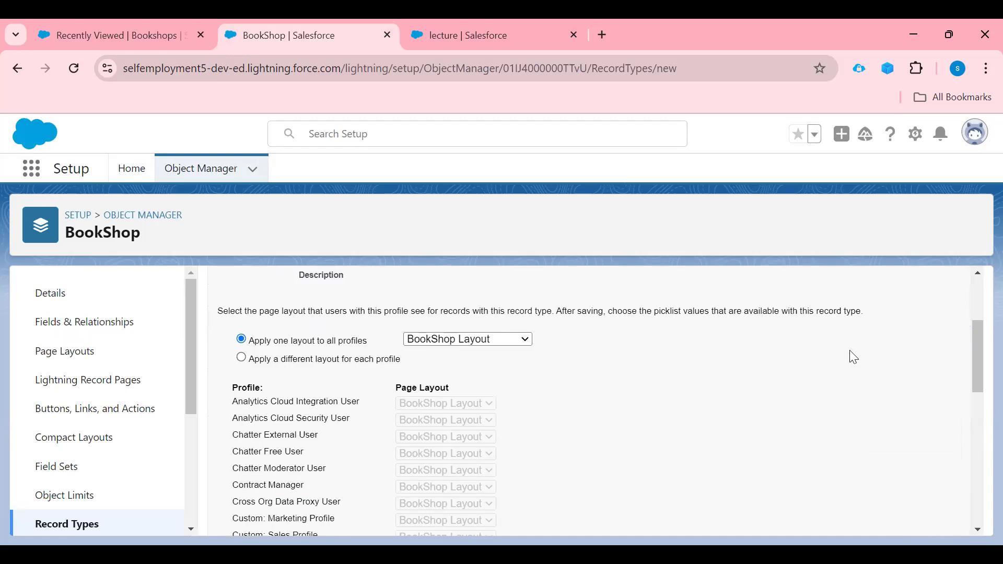
pyautogui.scroll(-10, 911, 382)
pyautogui.scroll(12, 916, 394)
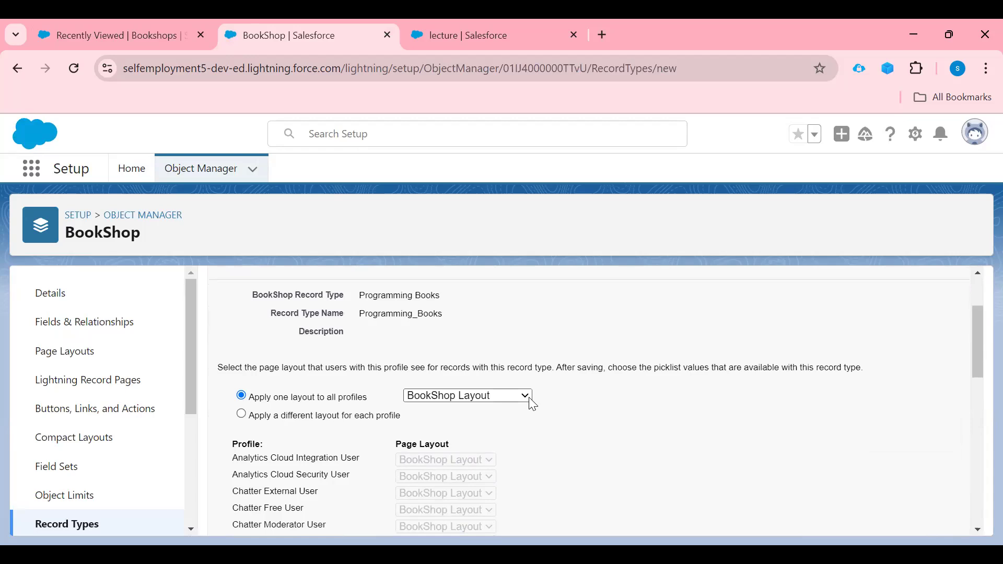
pyautogui.scroll(-10, 891, 455)
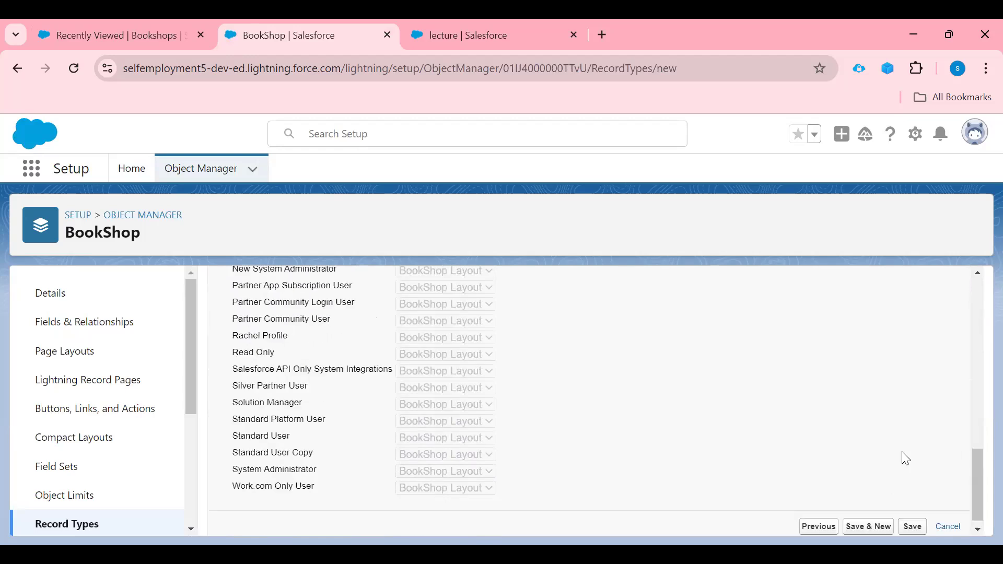
pyautogui.click(912, 518)
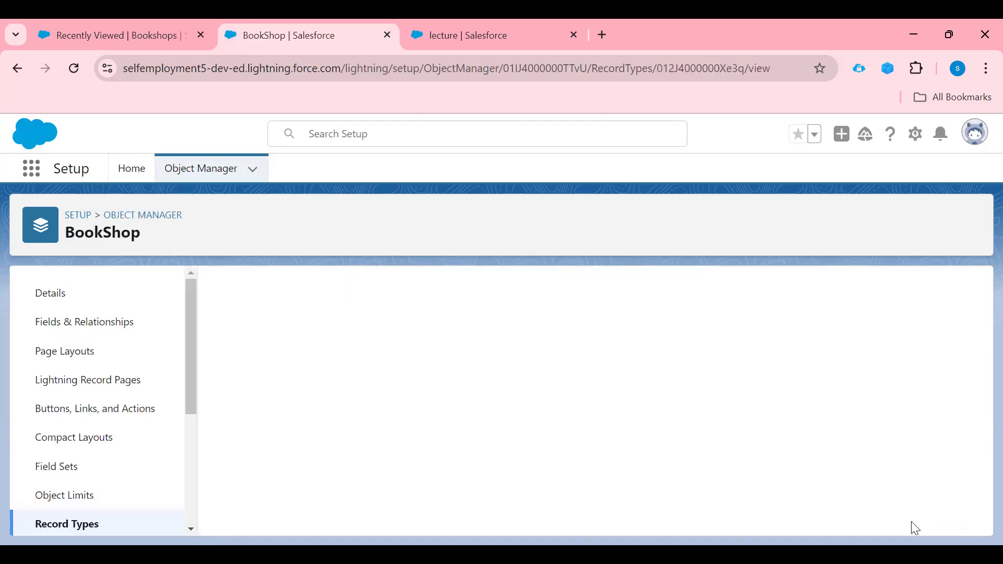
# Remove One Thought, Vridhonaath, Mayka Forever, Physics, Chemistry and Maths from the Book Catagory picklist values of the Programming Books record type
pyautogui.scroll(-1, 590, 429)
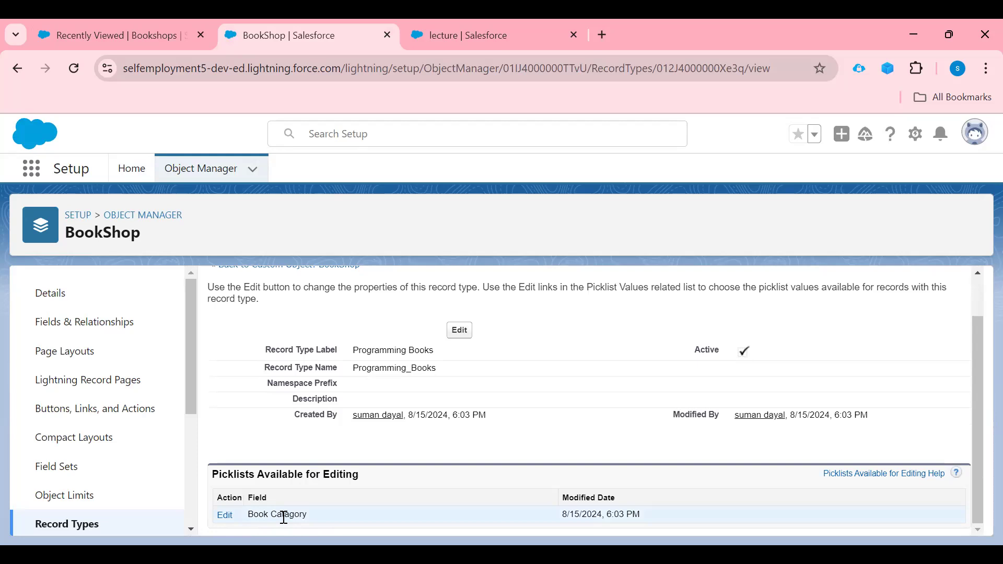
pyautogui.click(224, 517)
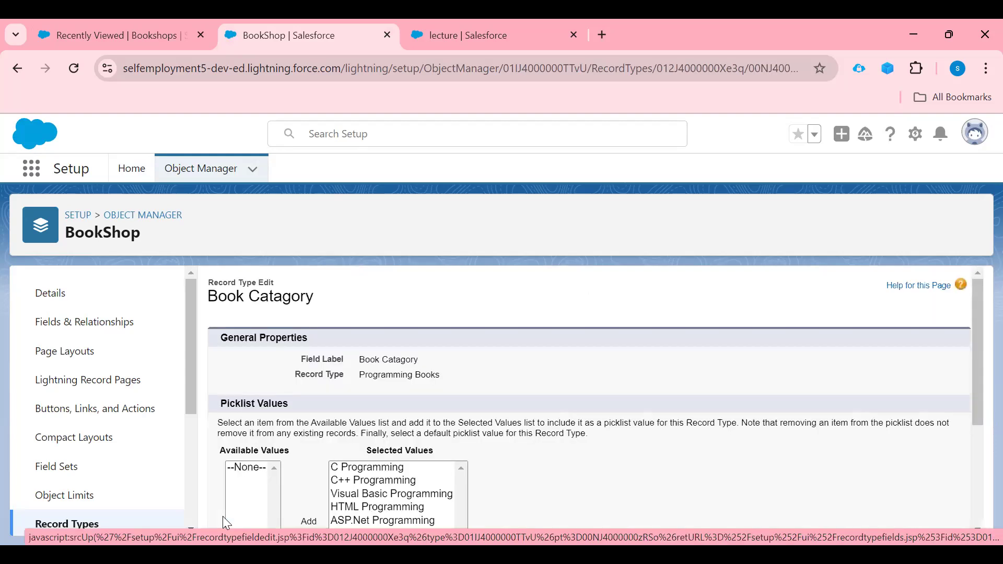
pyautogui.scroll(-3, 224, 517)
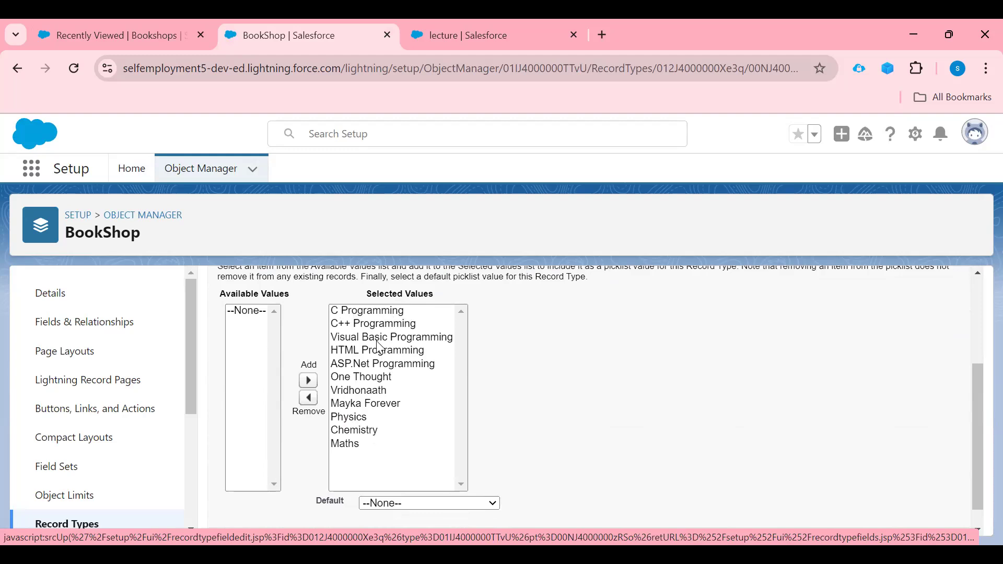
pyautogui.click(366, 377)
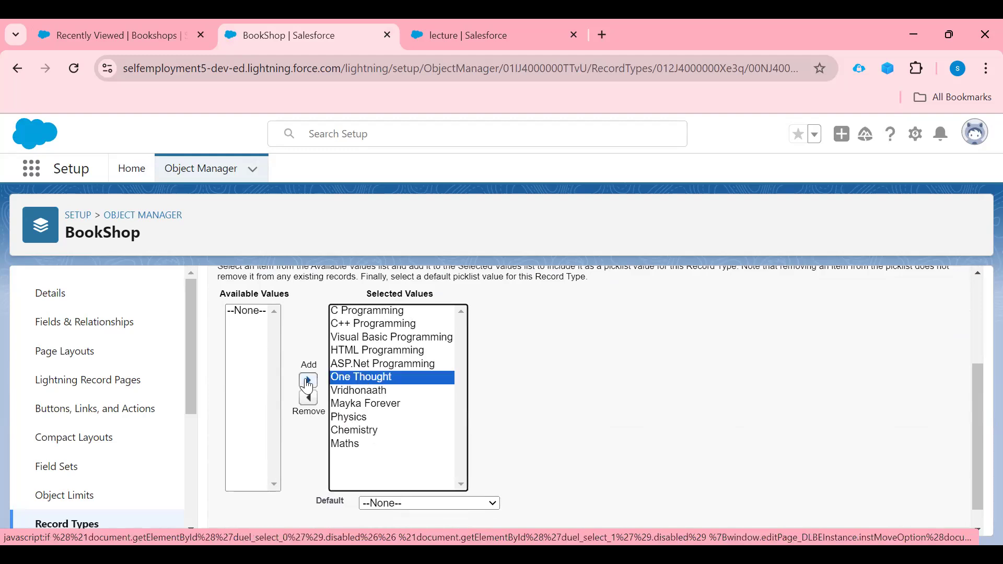
pyautogui.click(308, 398)
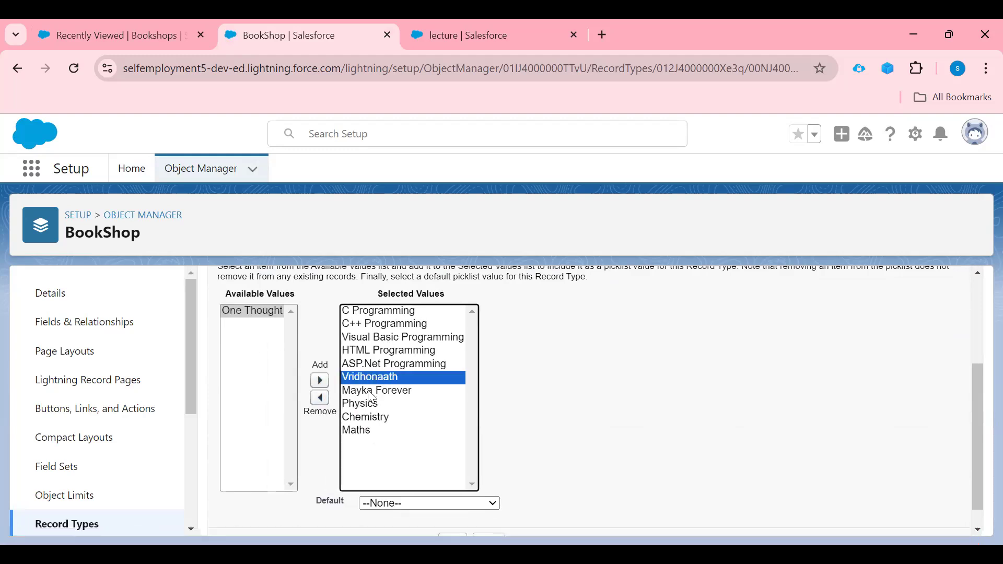
pyautogui.moveTo(373, 397); pyautogui.dragTo(366, 432)
pyautogui.click(319, 399)
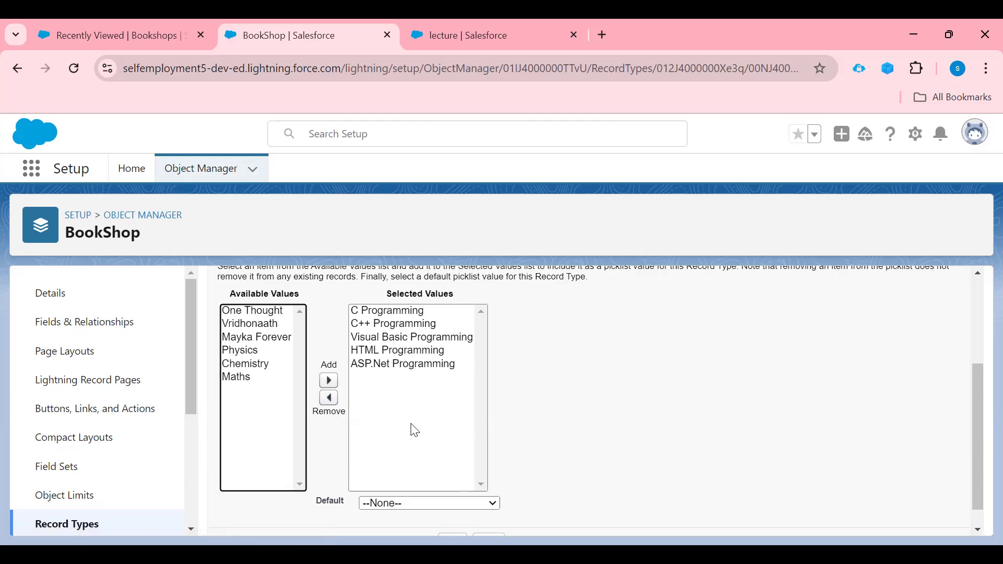
# Keep the Book Catagory picklist's default at --None-- and save the Programming Books picklist values
pyautogui.scroll(-1, 411, 428)
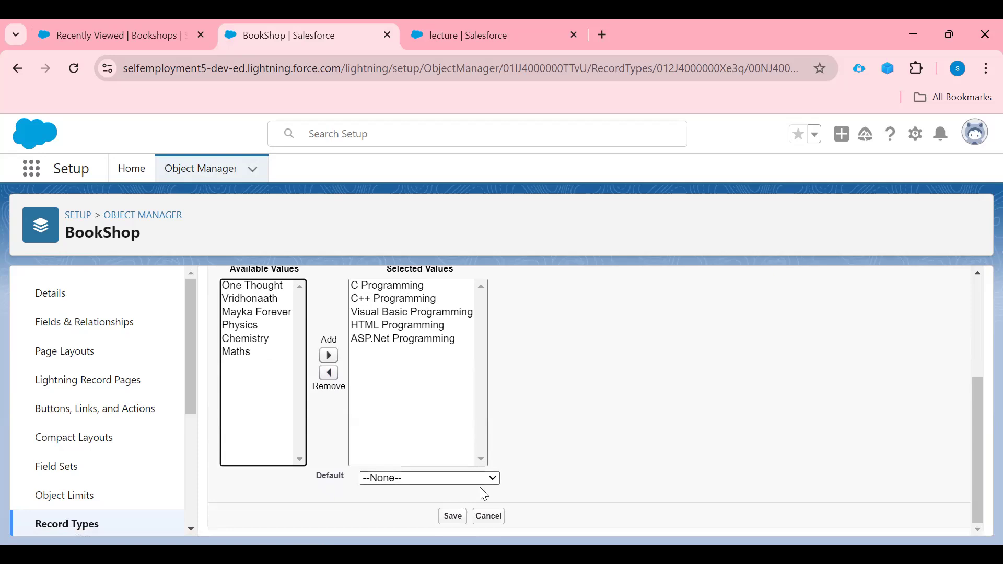
pyautogui.click(496, 480)
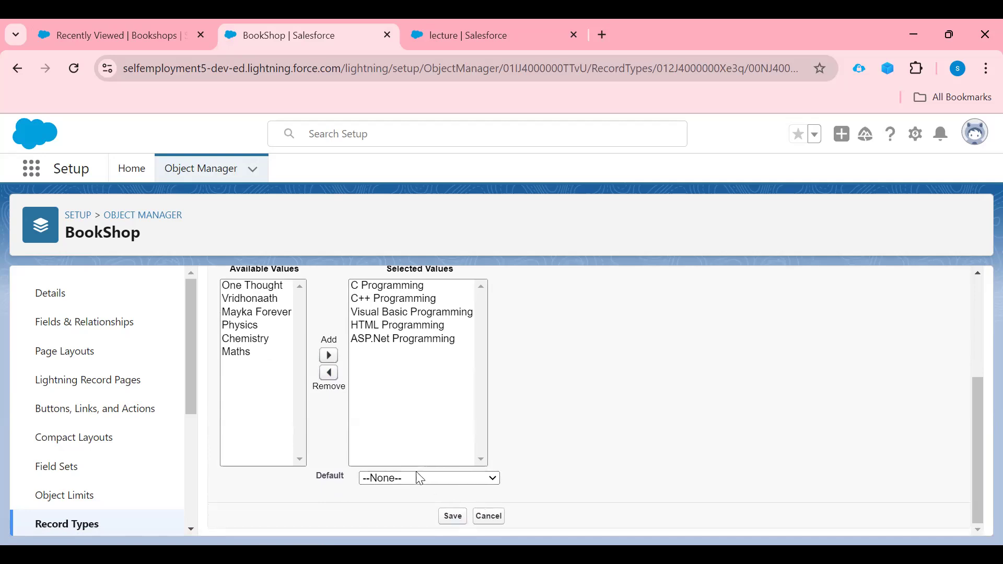
pyautogui.click(453, 520)
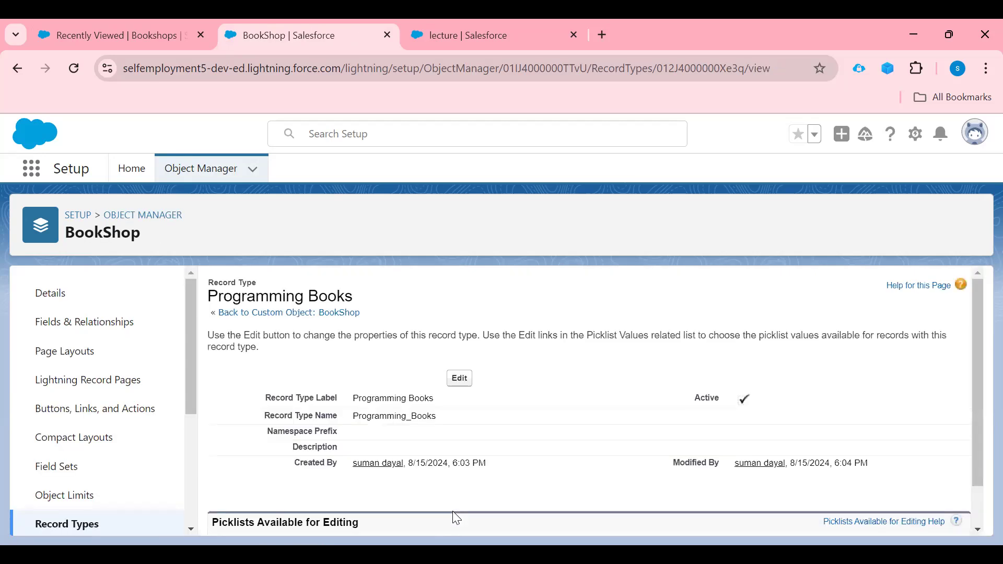
# Start a new BookShop record type based on Master, labelled Non programming Books and named Non_programming_Books, and make it active
pyautogui.scroll(-1, 663, 437)
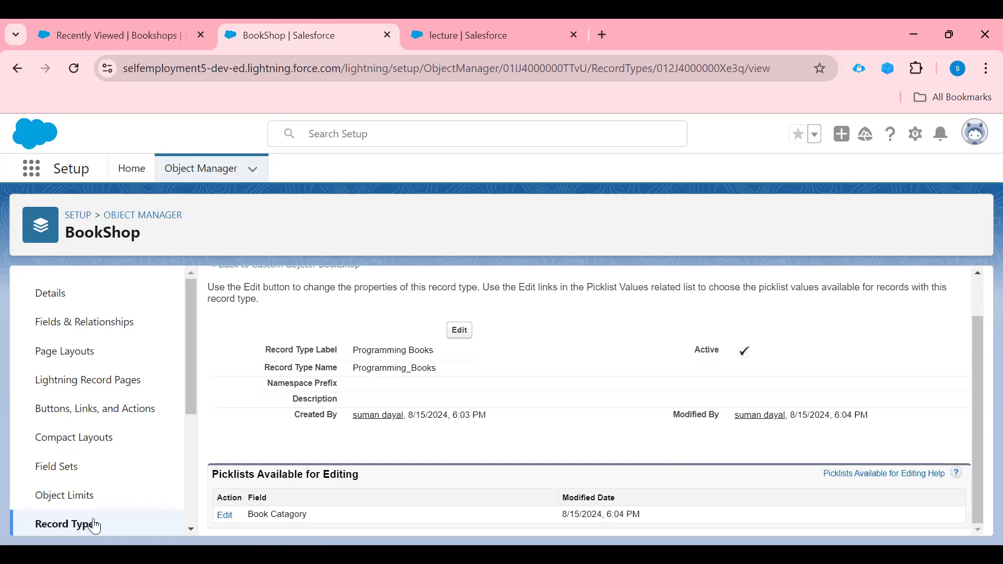
pyautogui.scroll(-2, 95, 518)
pyautogui.click(93, 455)
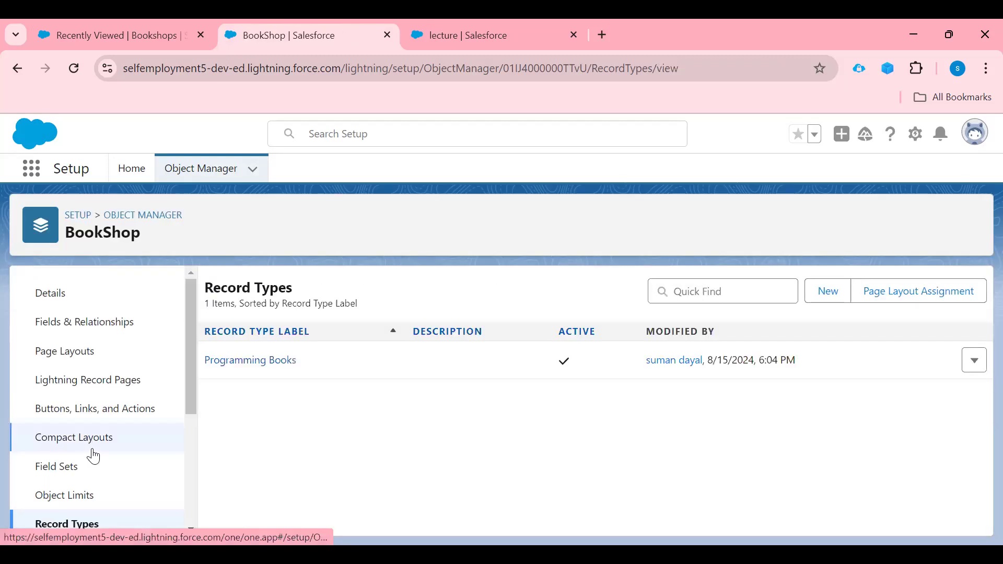
pyautogui.click(828, 292)
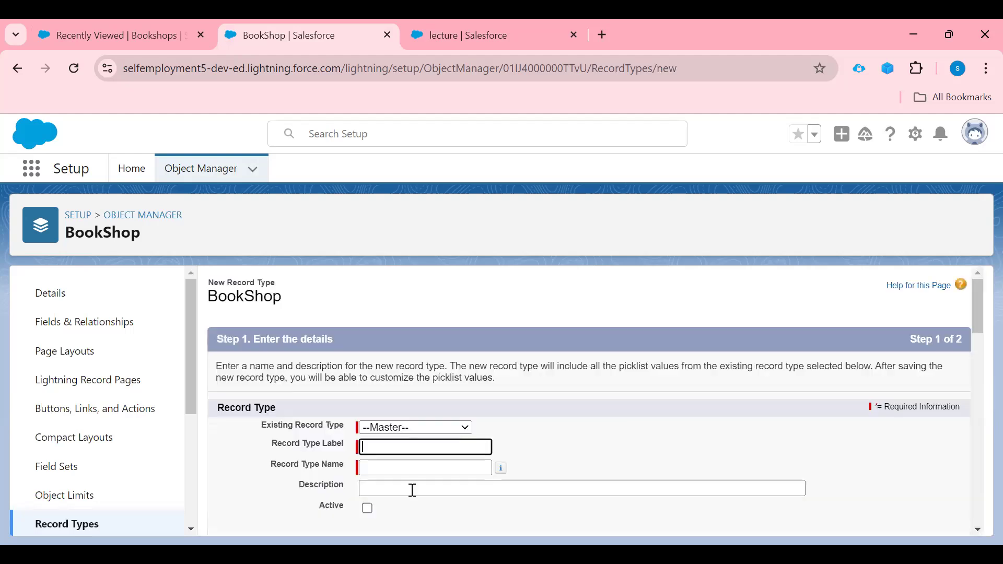
pyautogui.write('Non Pr')
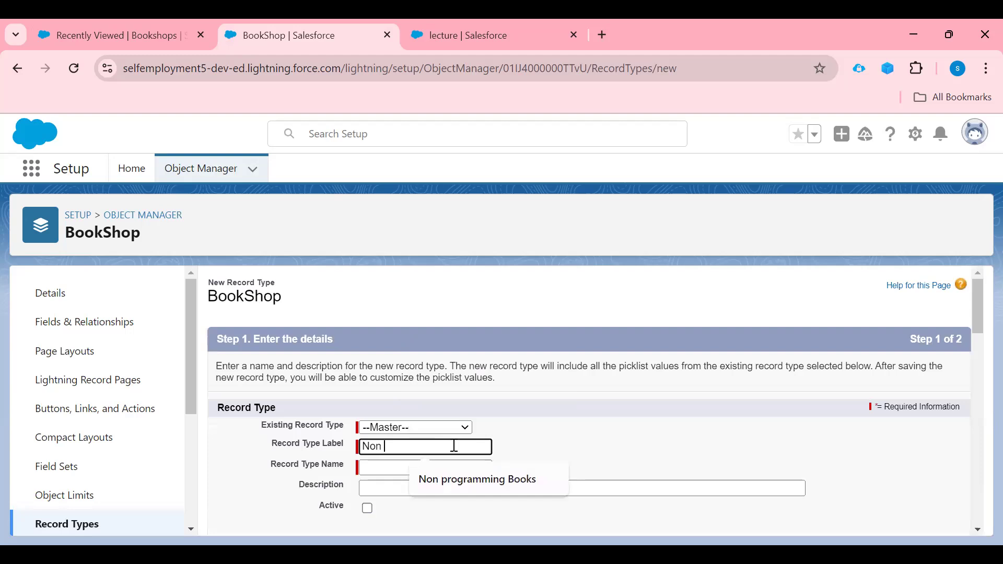
pyautogui.click(471, 483)
pyautogui.click(468, 469)
pyautogui.scroll(-3, 538, 484)
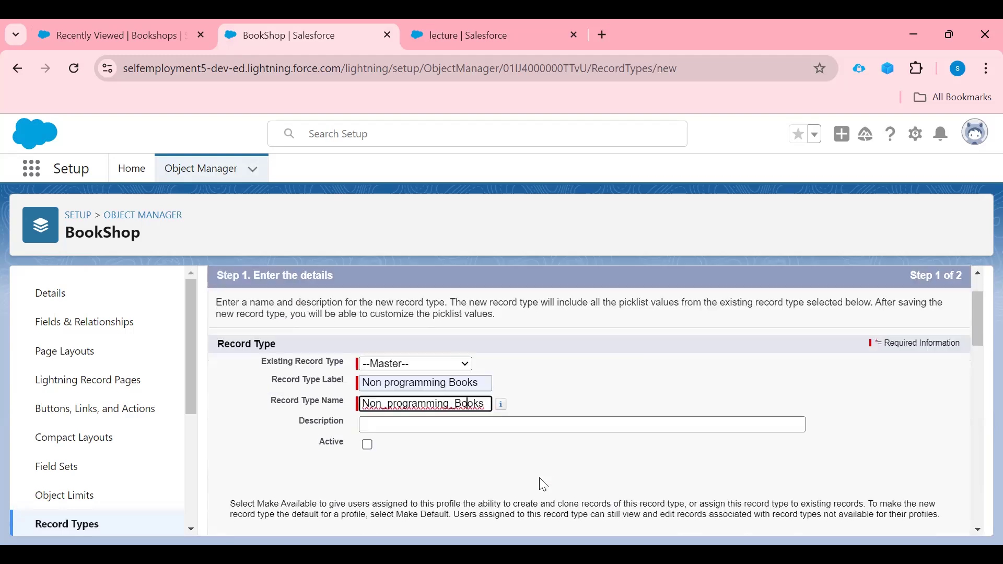
pyautogui.click(367, 352)
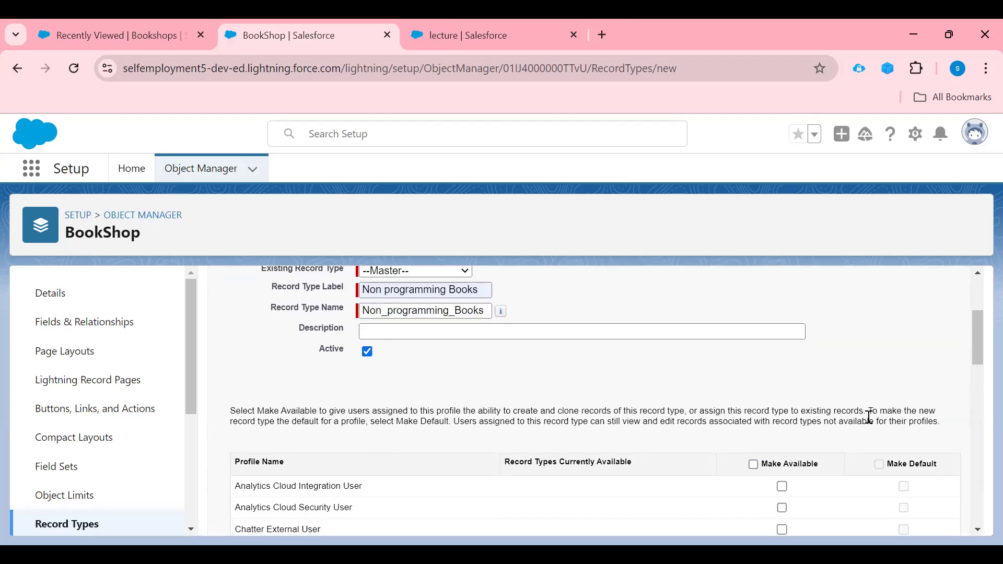
# Make the record type available only to the Standard User and System Administrator profiles without making it default, and continue to page layout assignment
pyautogui.scroll(-5, 816, 419)
pyautogui.scroll(-10, 822, 417)
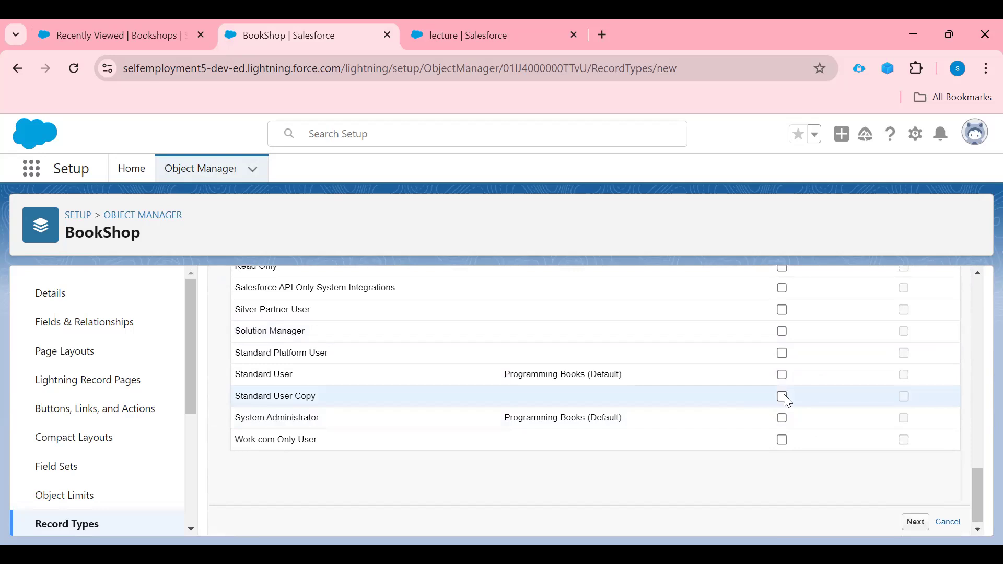
pyautogui.scroll(15, 788, 412)
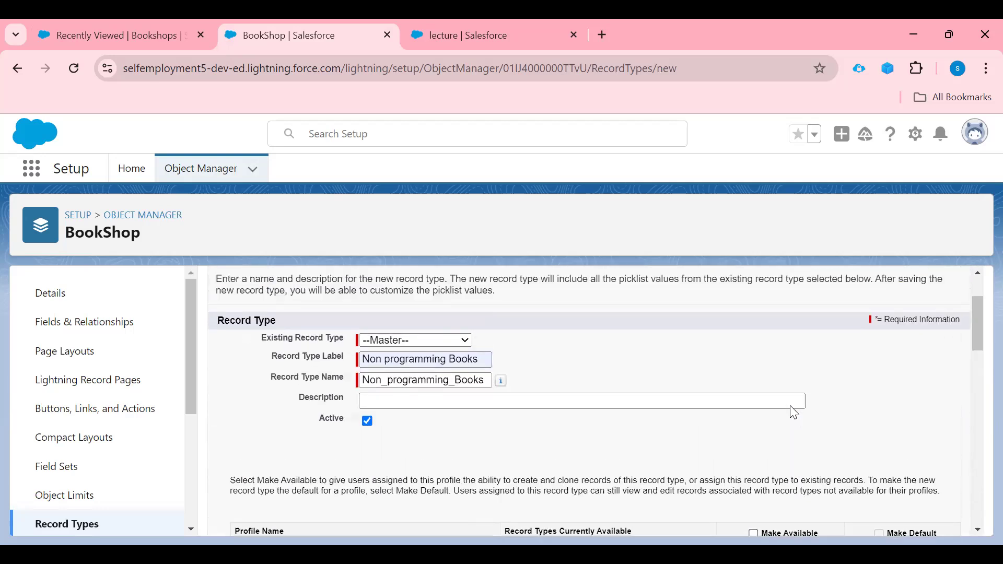
pyautogui.scroll(-3, 768, 429)
pyautogui.click(752, 386)
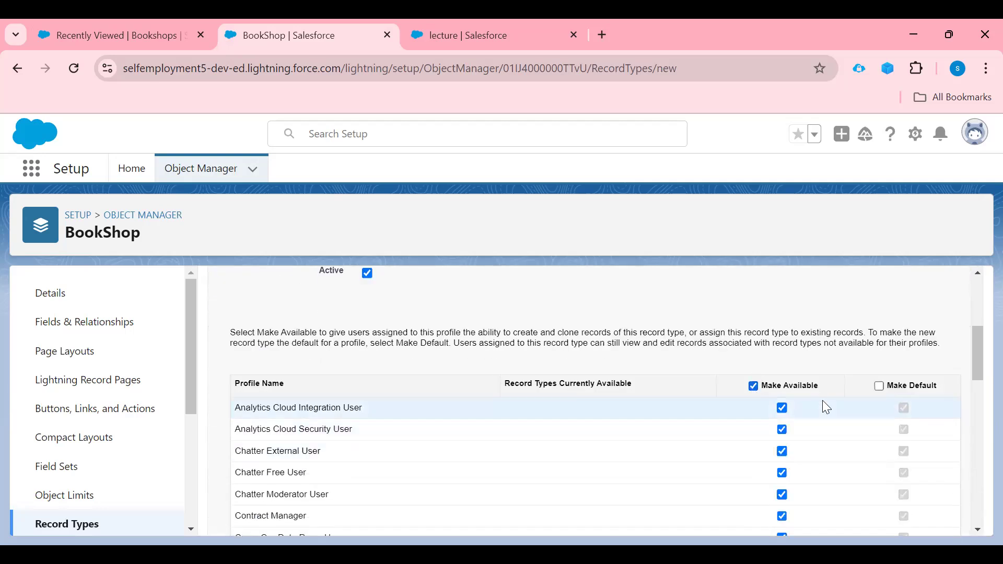
pyautogui.click(753, 387)
pyautogui.scroll(-10, 802, 412)
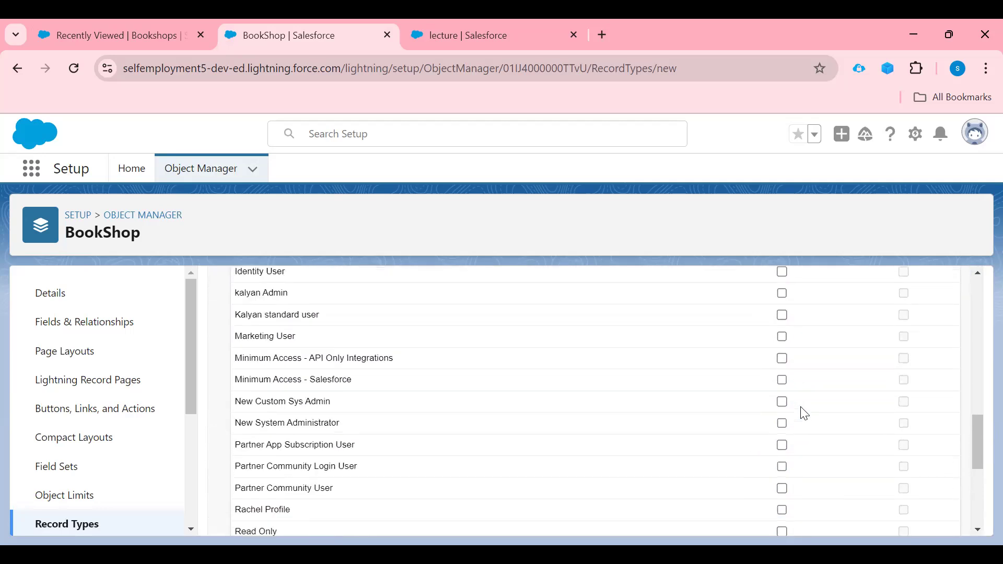
pyautogui.click(782, 496)
pyautogui.click(782, 453)
pyautogui.scroll(-2, 859, 453)
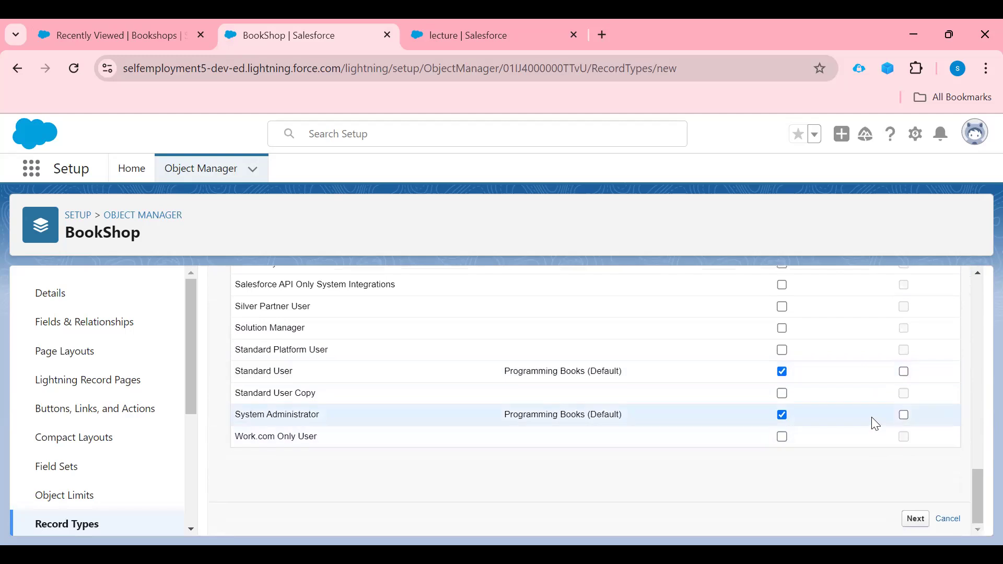
pyautogui.click(917, 527)
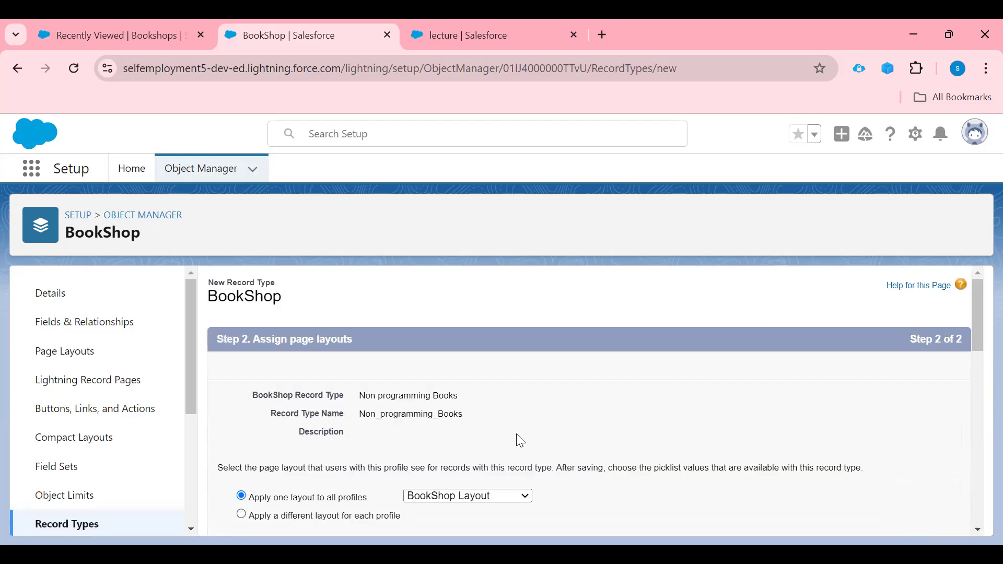
# Keep BookShop Layout applied to all profiles and save the Non programming Books record type
pyautogui.scroll(-1, 517, 439)
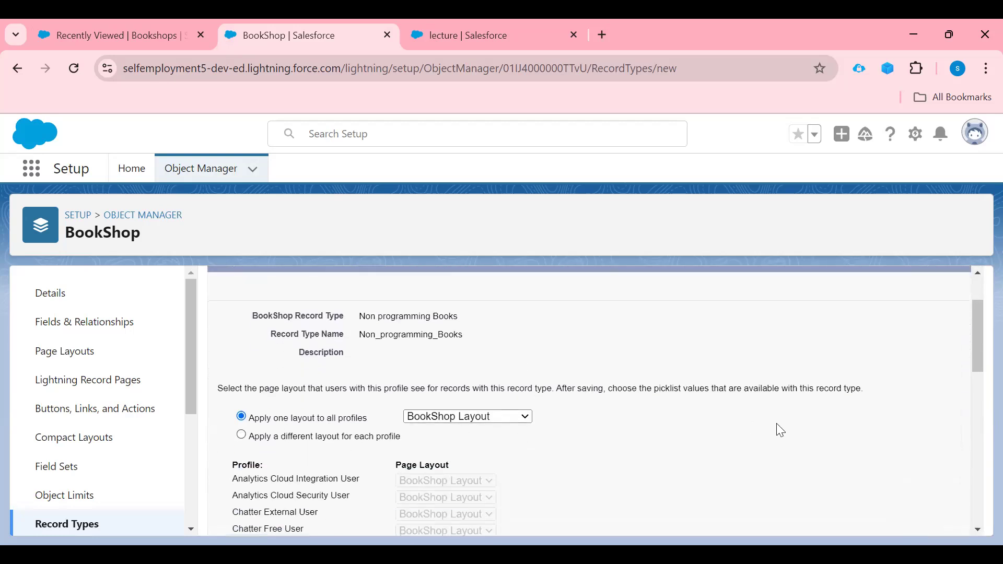
pyautogui.scroll(-10, 777, 423)
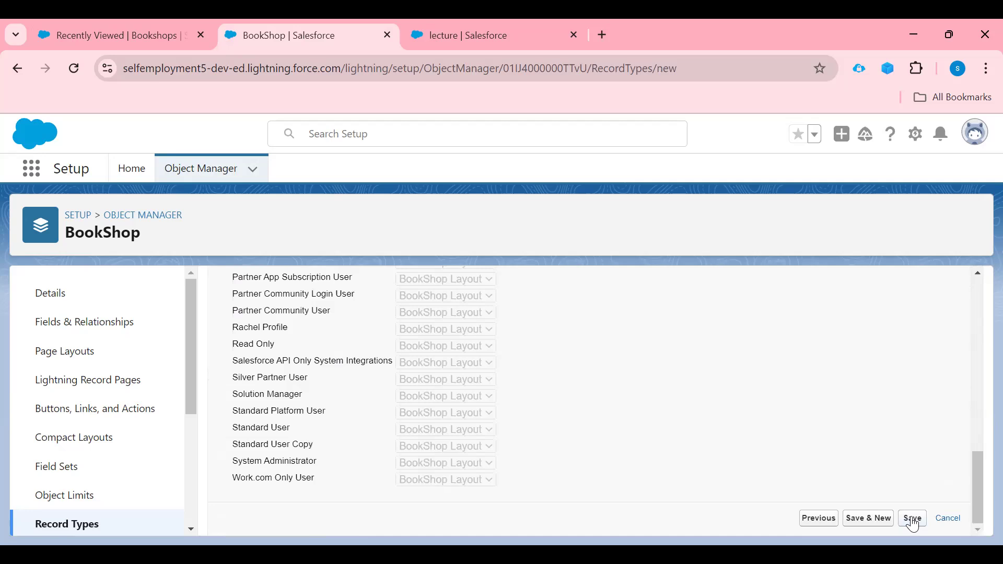
pyautogui.click(913, 519)
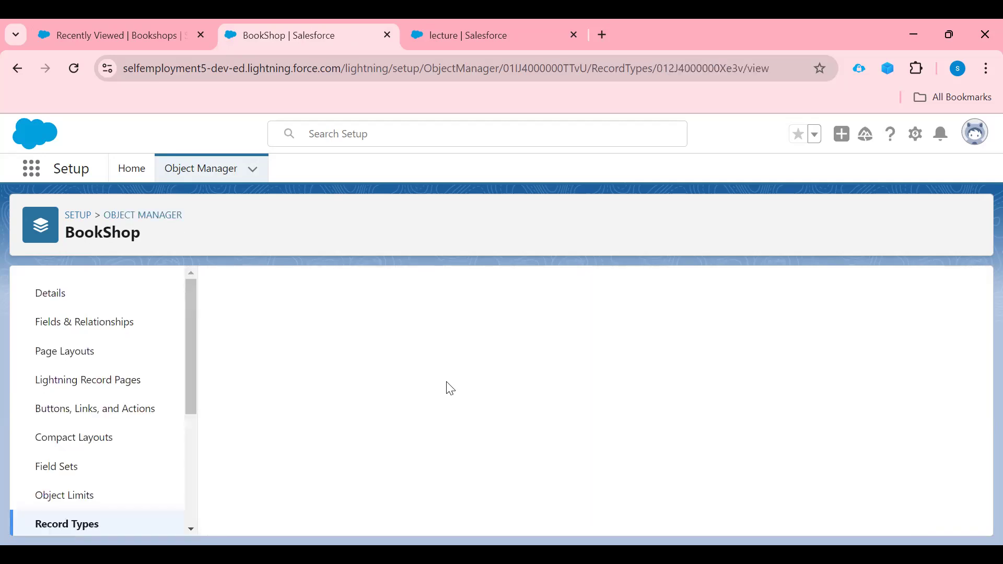
# Remove C, C++, Visual Basic, HTML and ASP.Net Programming from the Book Catagory picklist values of the Non programming Books record type
pyautogui.scroll(-1, 451, 386)
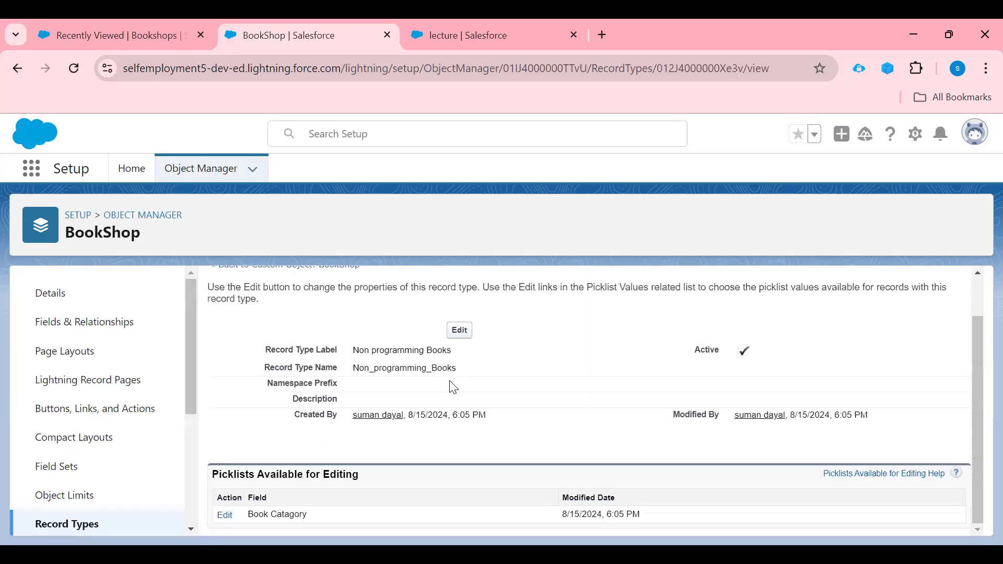
pyautogui.click(225, 516)
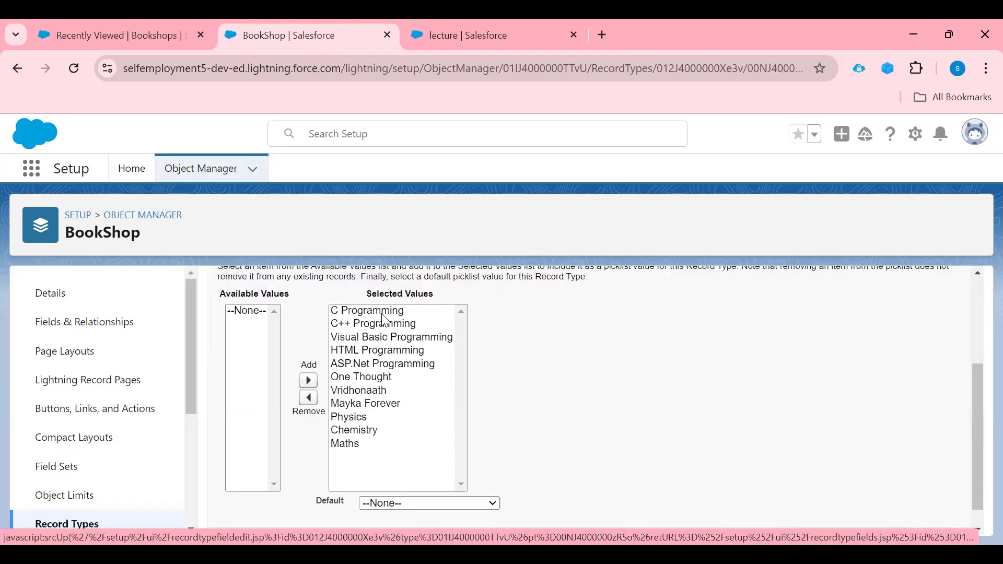
pyautogui.click(384, 312)
pyautogui.moveTo(381, 311); pyautogui.dragTo(387, 366)
pyautogui.click(309, 400)
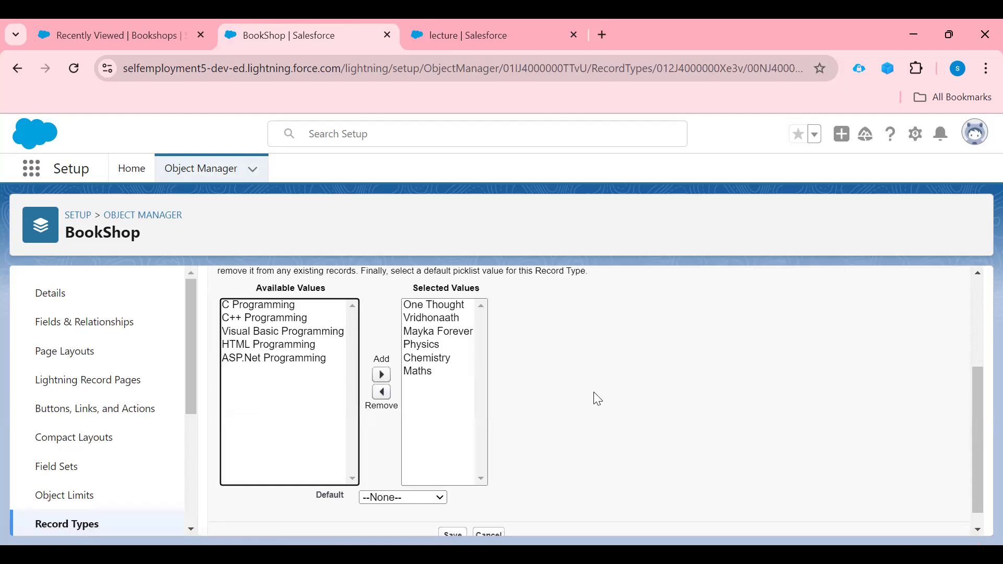
# Set the Book Catagory default to One Thought for Non programming Books and save the picklist values
pyautogui.scroll(-1, 594, 395)
pyautogui.click(443, 477)
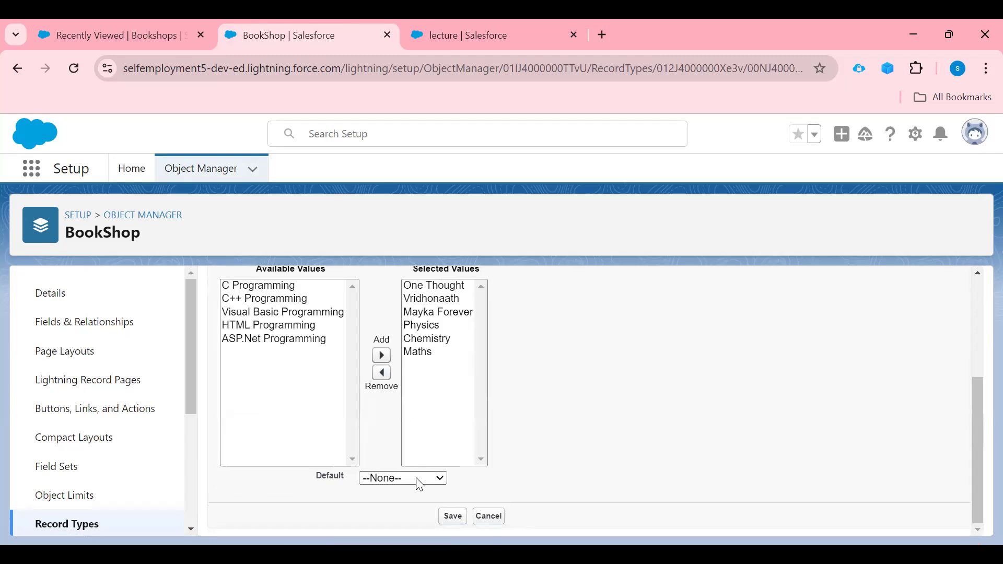
pyautogui.click(434, 475)
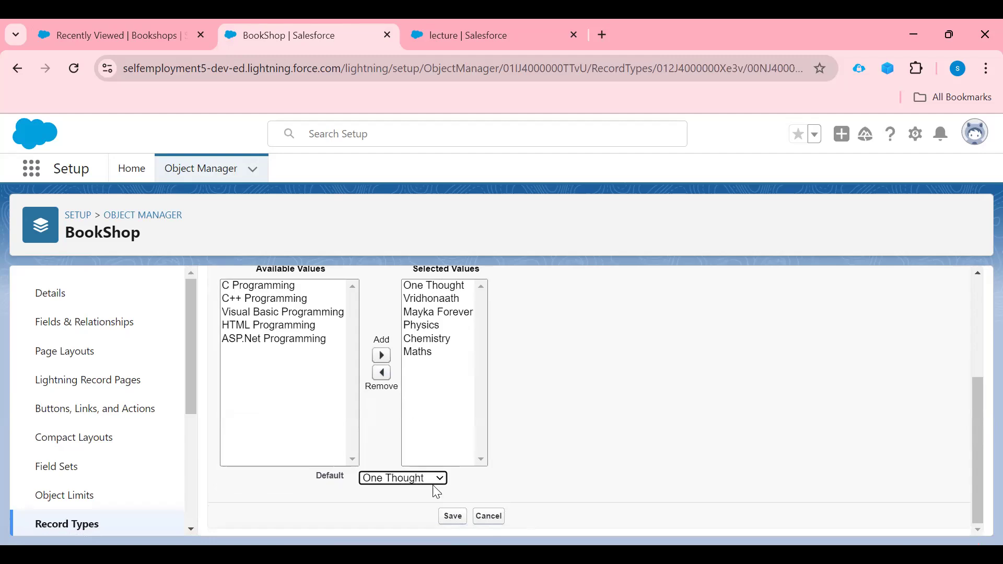
pyautogui.click(453, 517)
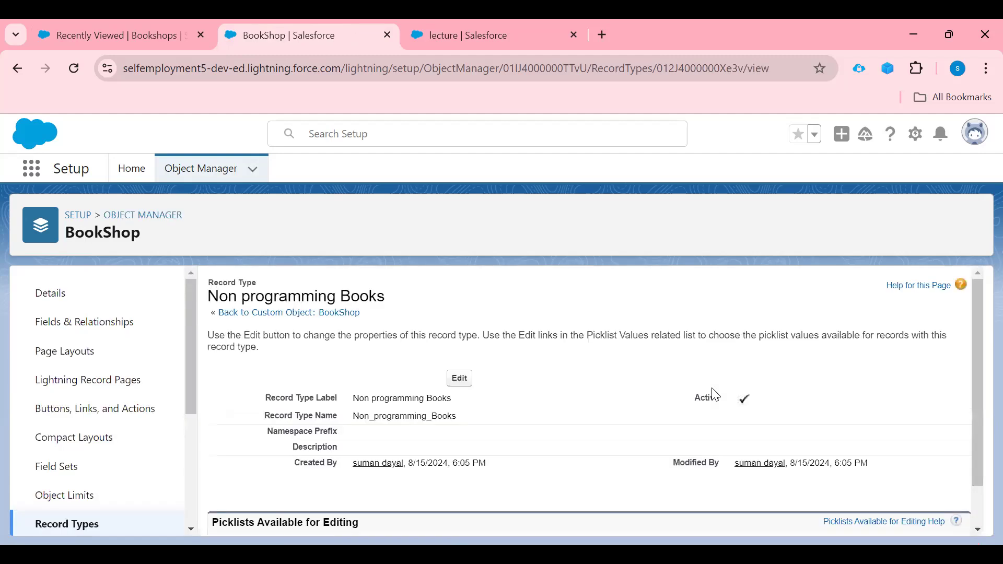
# Check the saved Non programming Books record type and return to the BookShop record types list
pyautogui.scroll(-1, 556, 494)
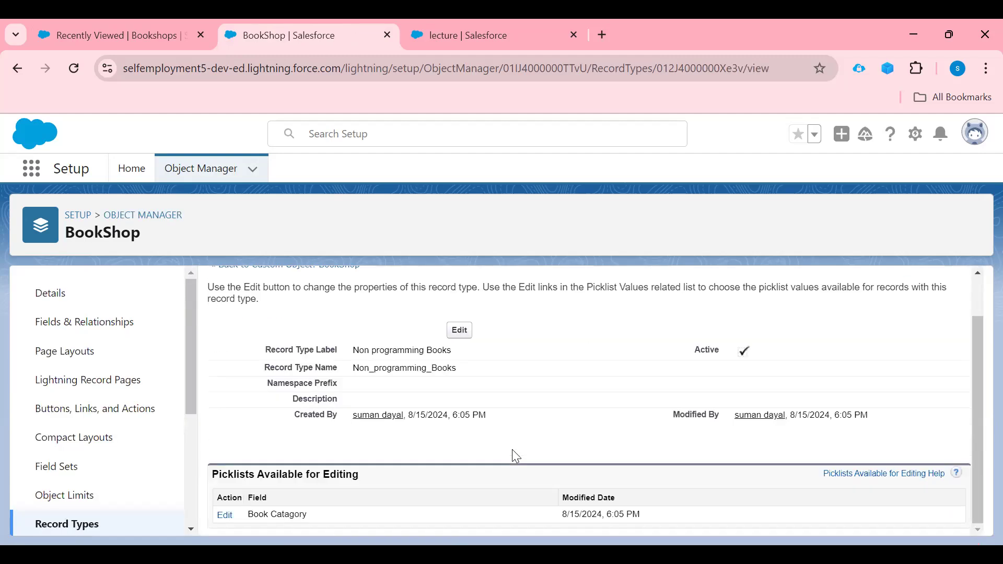
pyautogui.scroll(1, 512, 456)
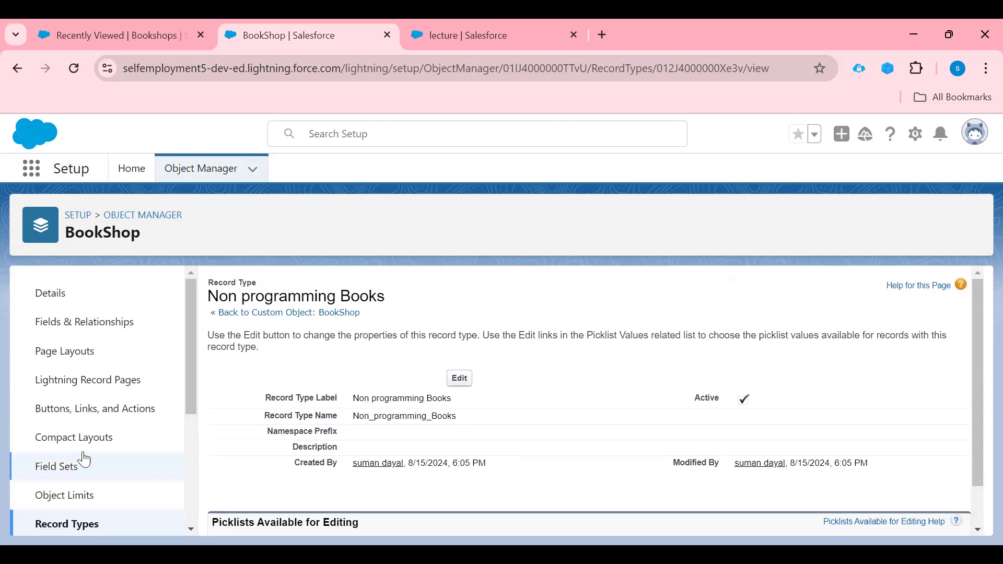
pyautogui.click(93, 521)
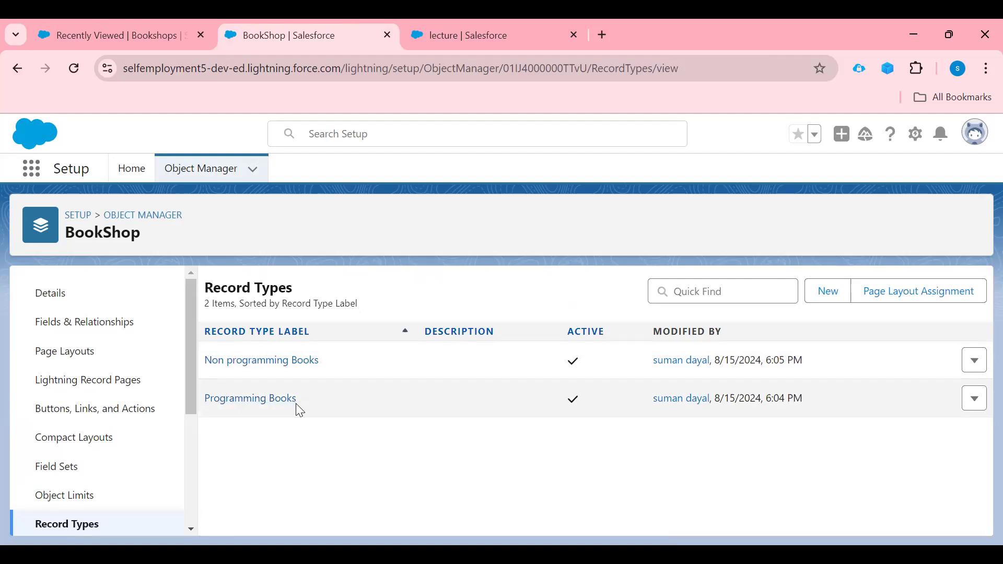
# In the Bookshops list, change the display density to Compact and refresh the page to apply it
pyautogui.click(158, 39)
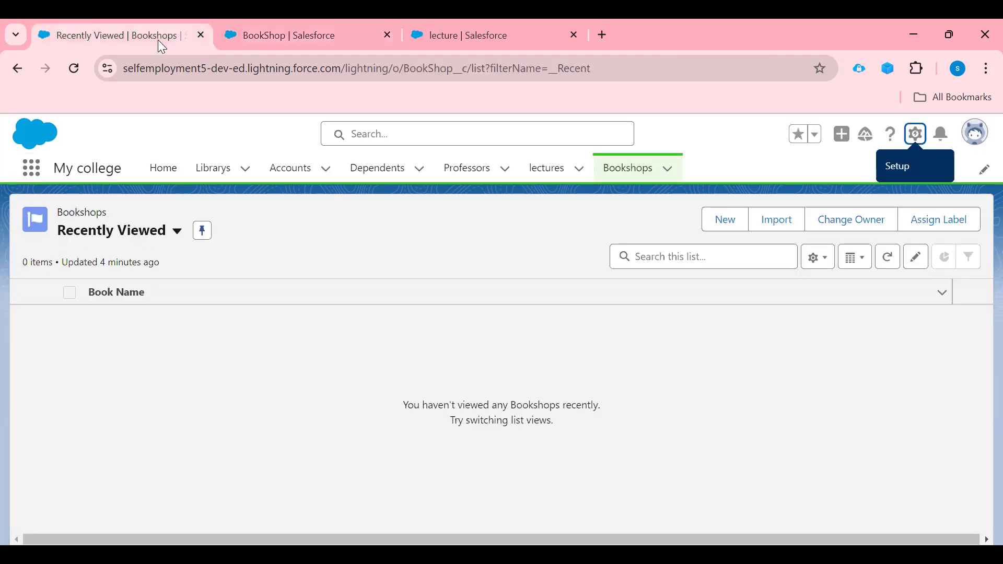
pyautogui.click(977, 138)
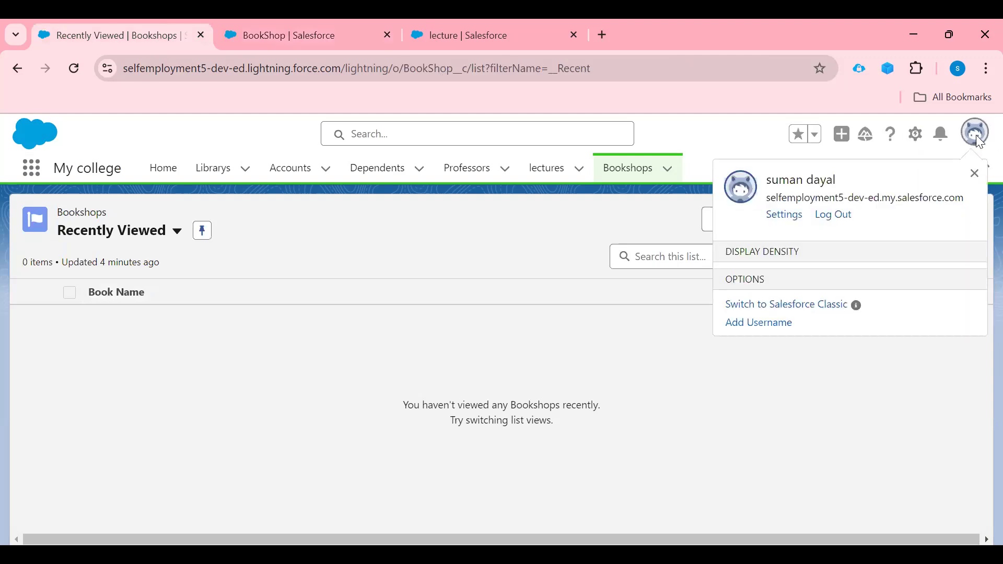
pyautogui.click(753, 309)
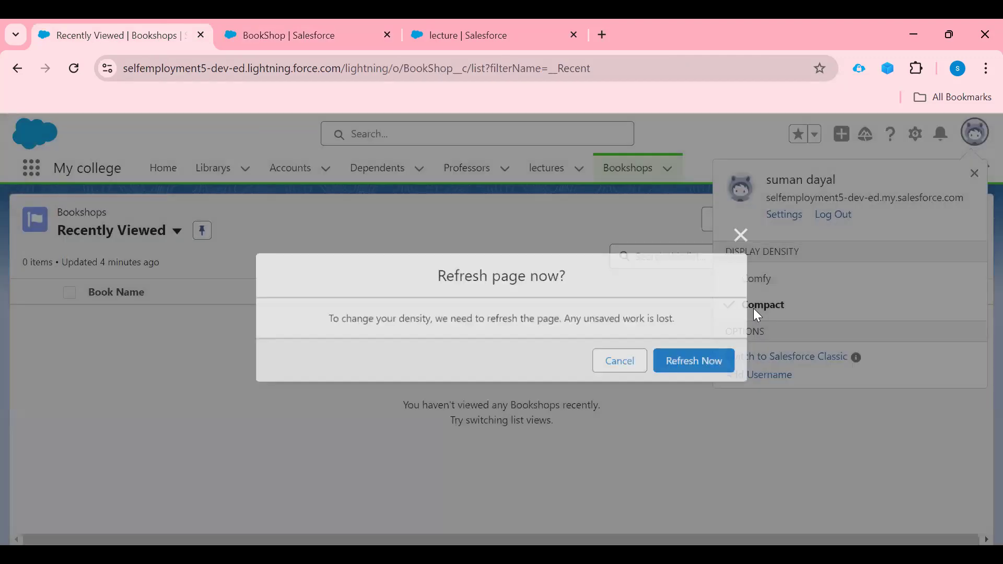
pyautogui.click(708, 363)
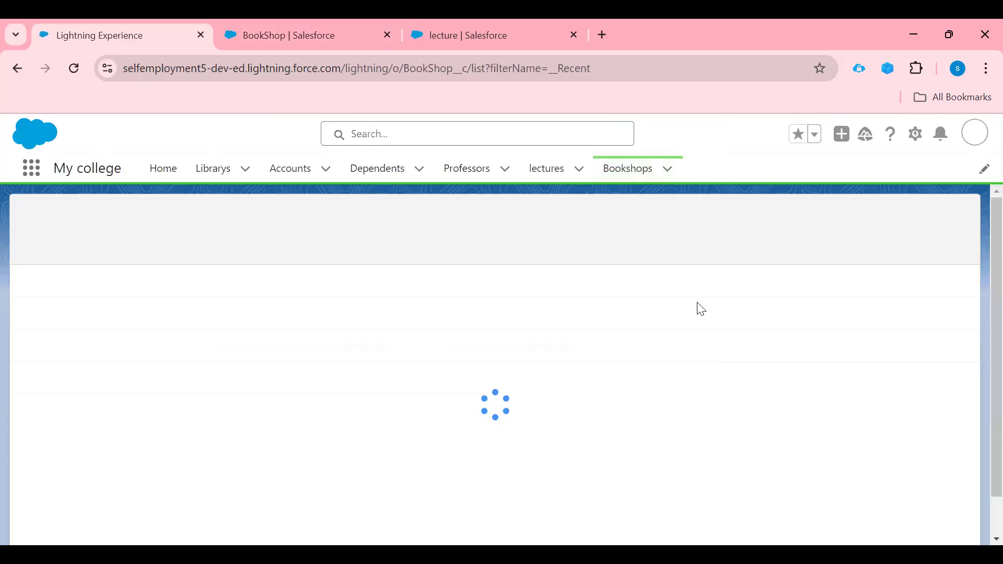
# Start a new BookShop record of type Programming Books, check its Book Catagory options, and cancel the record
pyautogui.click(629, 171)
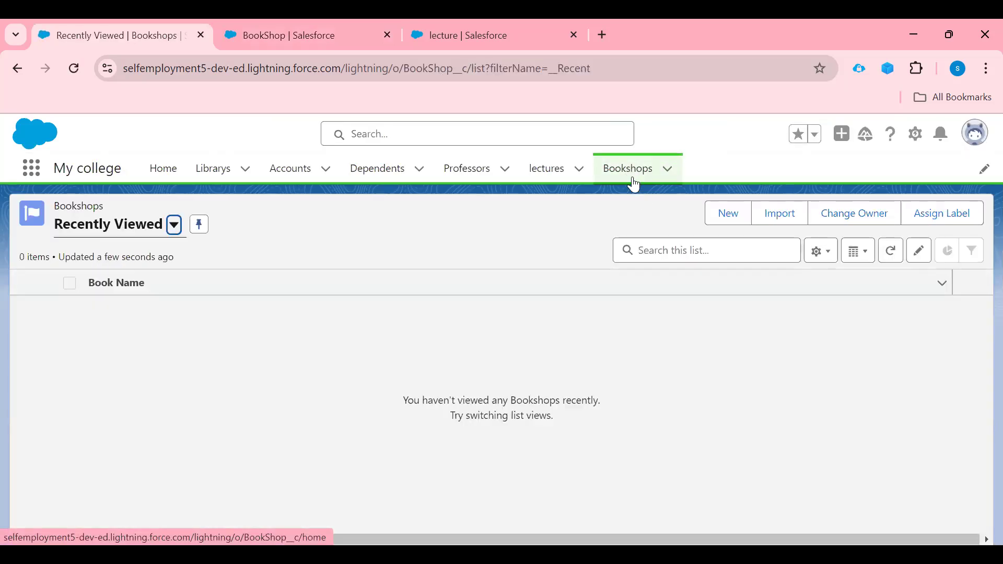
pyautogui.click(730, 218)
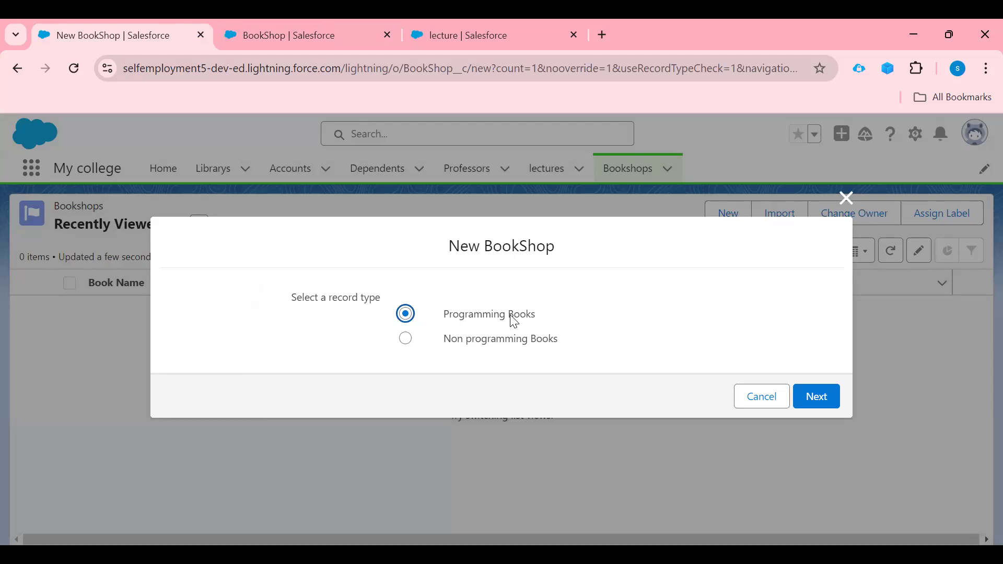
pyautogui.click(818, 398)
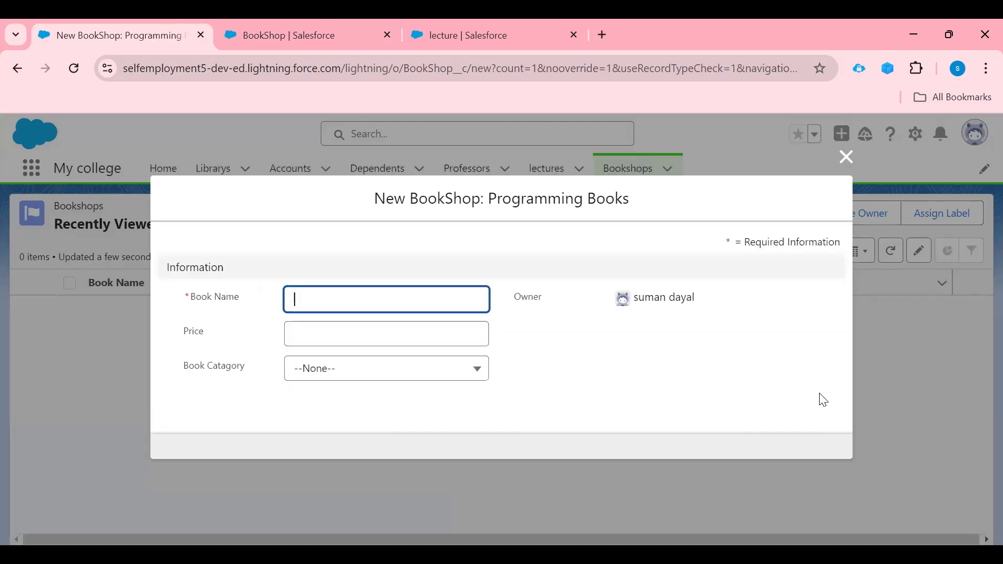
pyautogui.click(479, 376)
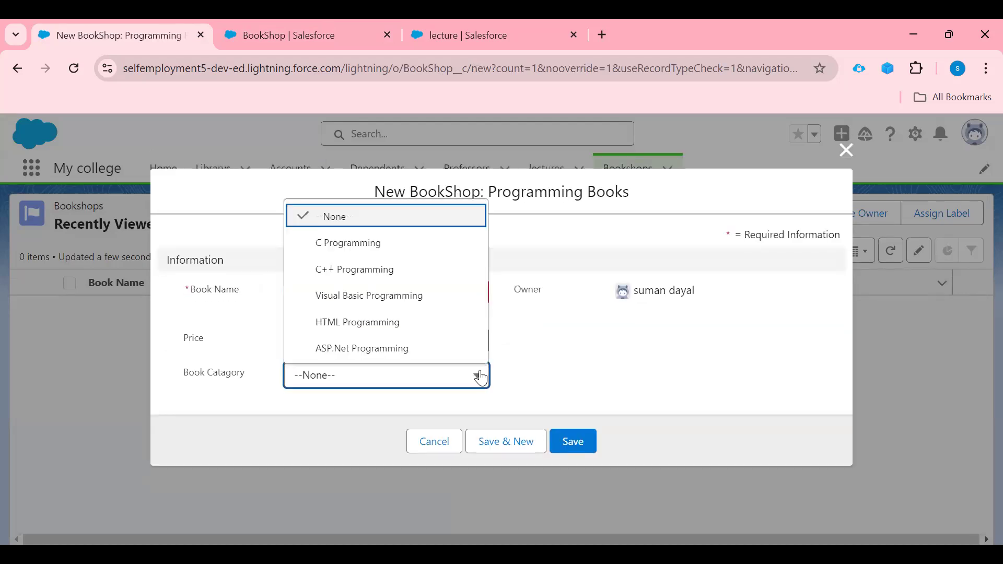
pyautogui.click(626, 369)
pyautogui.click(432, 445)
# Start a new BookShop record of type Non programming Books, check its Book Catagory default and options, and cancel the record
pyautogui.click(729, 220)
pyautogui.click(405, 340)
pyautogui.click(819, 398)
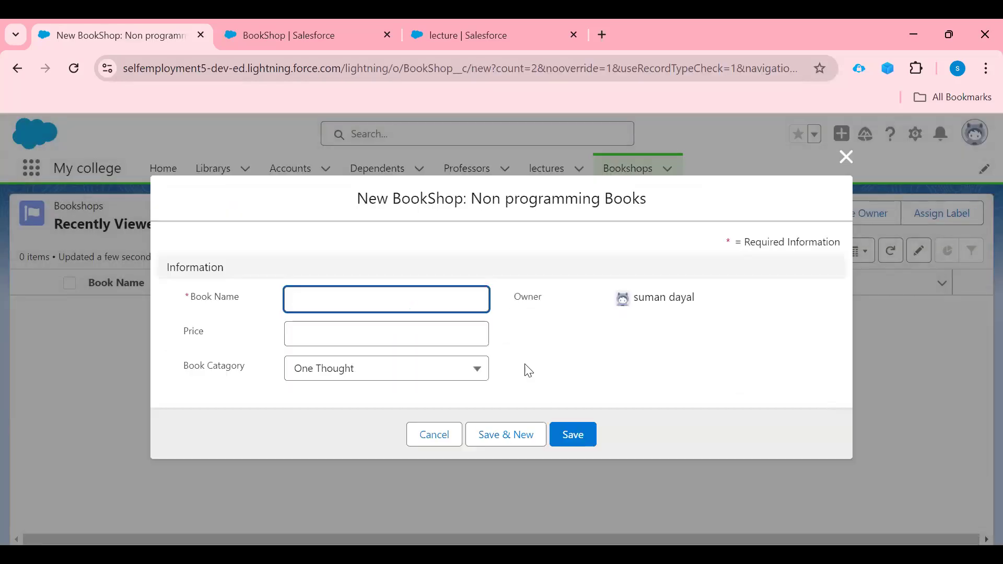
pyautogui.click(476, 371)
pyautogui.click(547, 348)
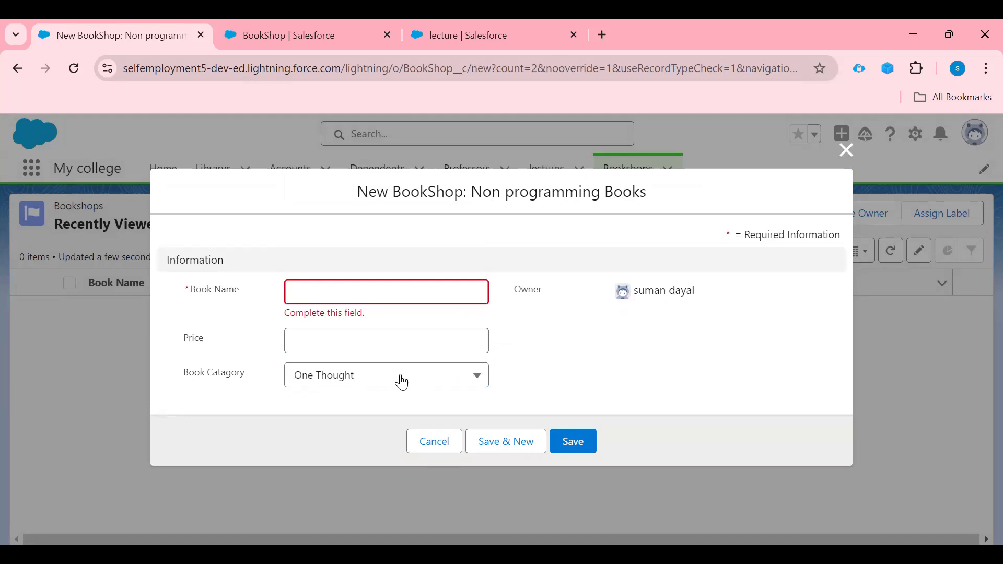
pyautogui.click(437, 440)
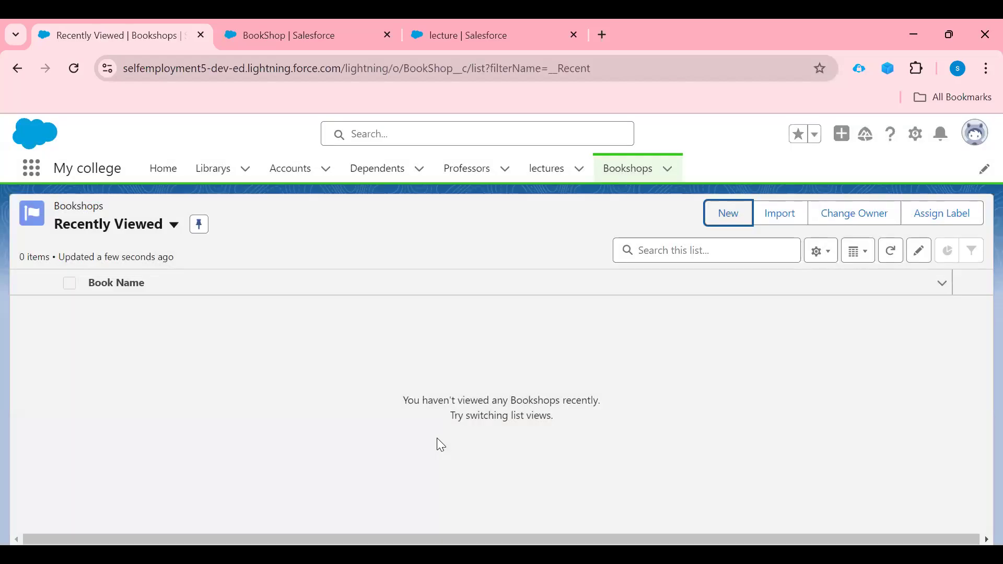